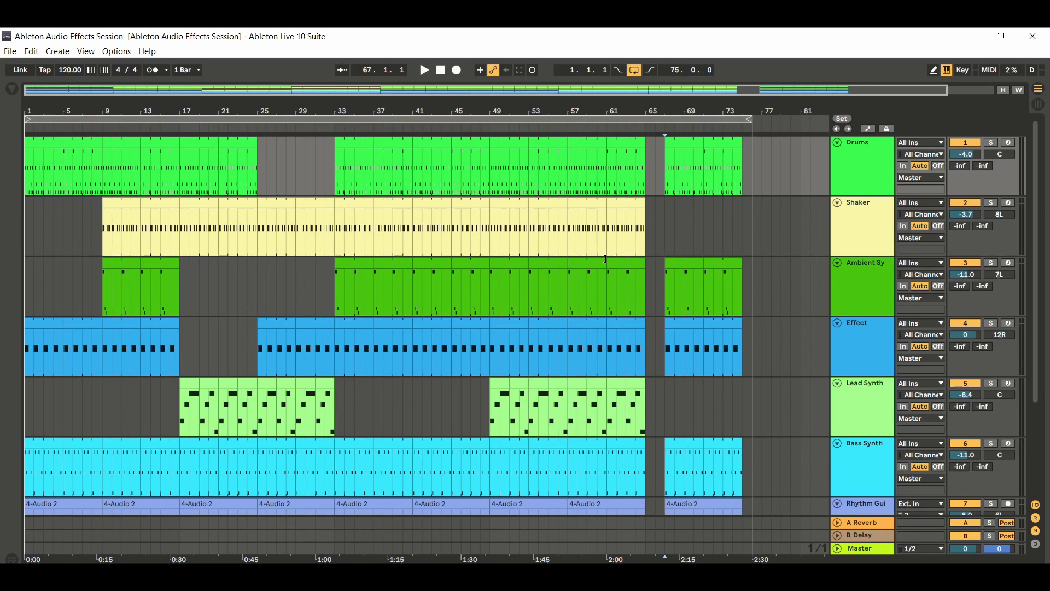
# Review the tracks by selecting each one in turn from Drums down to Bass Synth and back up to Drums
pyautogui.click(665, 221)
pyautogui.click(703, 223)
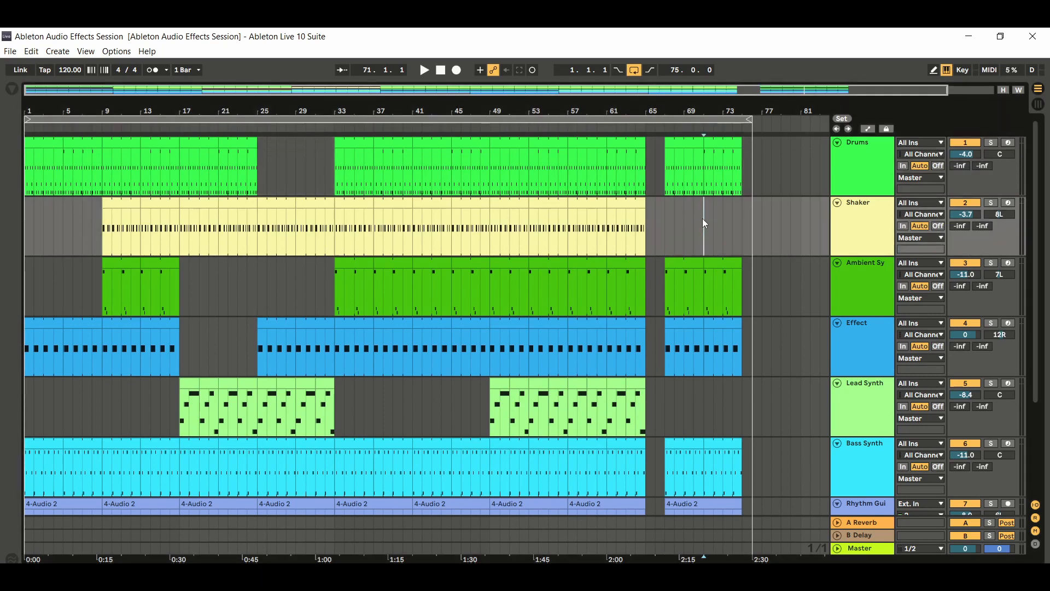
pyautogui.click(862, 172)
pyautogui.click(869, 230)
pyautogui.click(865, 291)
pyautogui.click(863, 334)
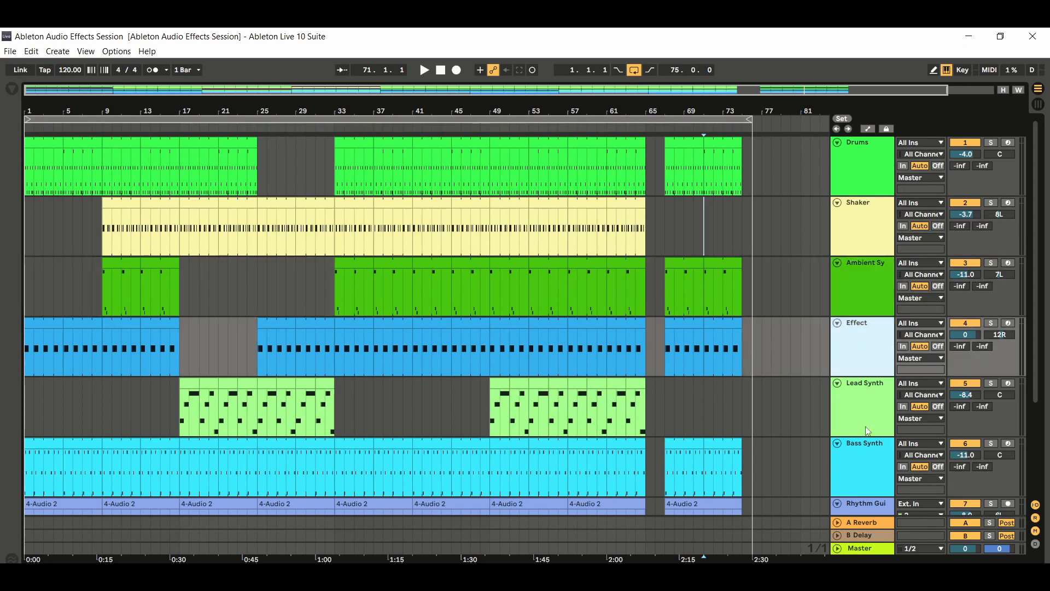
pyautogui.click(864, 399)
pyautogui.click(863, 459)
pyautogui.click(866, 411)
pyautogui.click(865, 360)
pyautogui.click(860, 289)
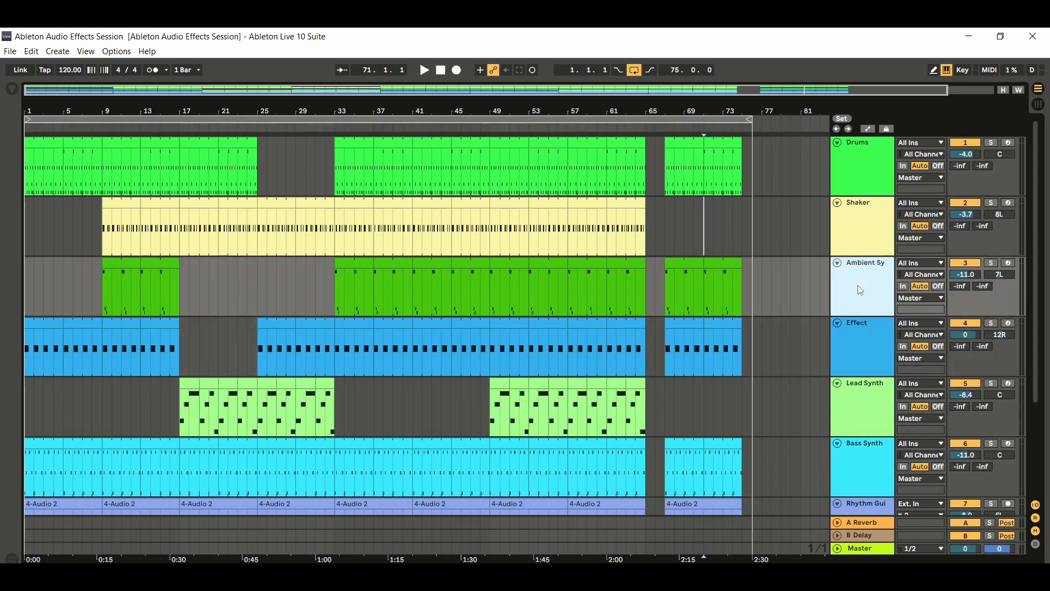
pyautogui.click(857, 227)
pyautogui.click(861, 158)
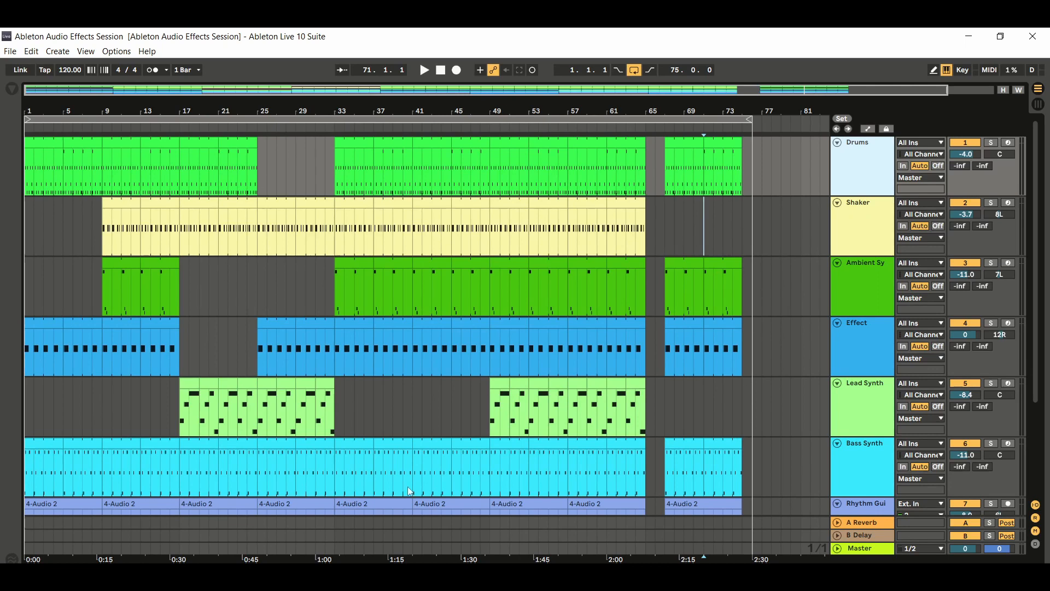
# Locate the start and end of the arrangement's closing section, at bars 67 and 75
pyautogui.click(664, 231)
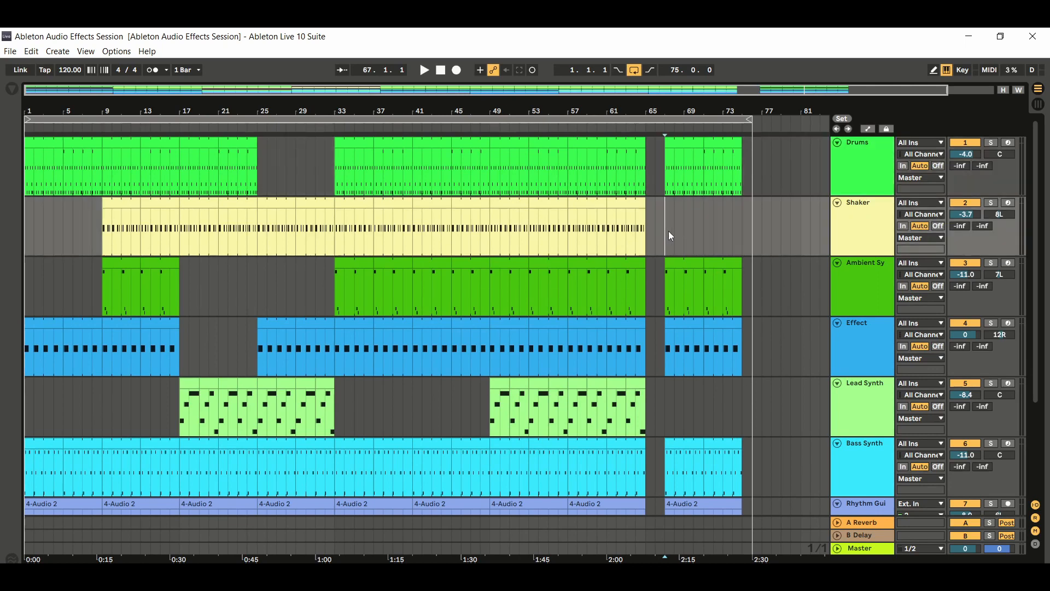
pyautogui.click(744, 219)
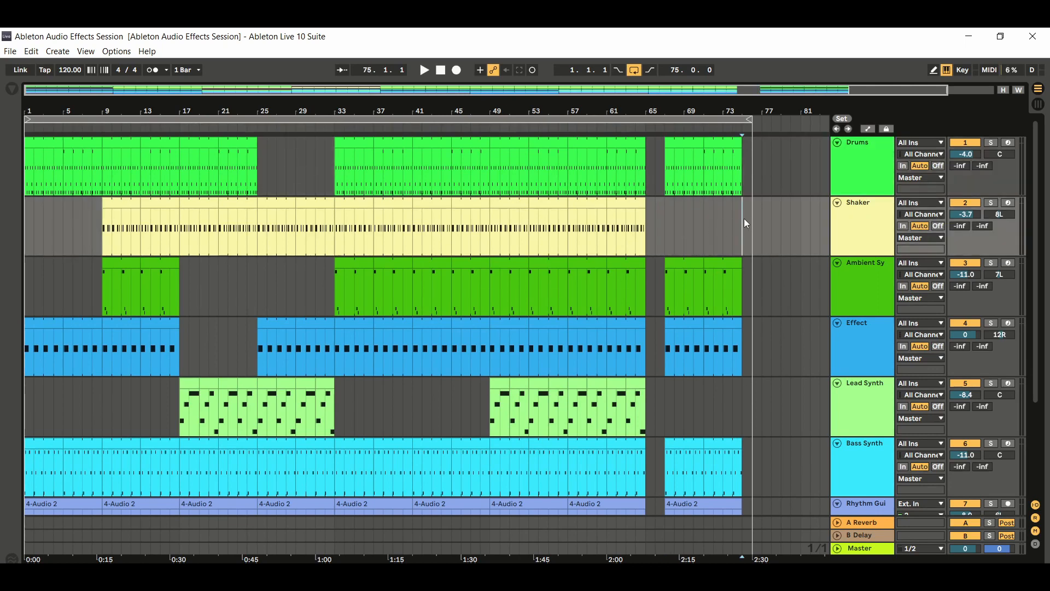
pyautogui.click(663, 231)
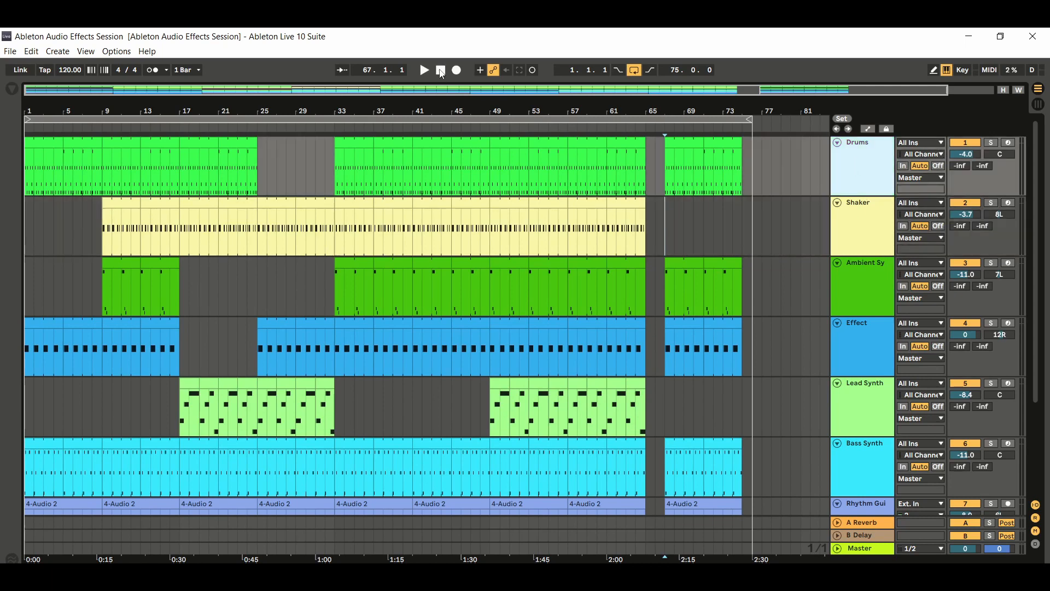
# Audition the Drums track in solo from bar 33, stop playback and clear its solo
pyautogui.click(440, 70)
pyautogui.click(990, 144)
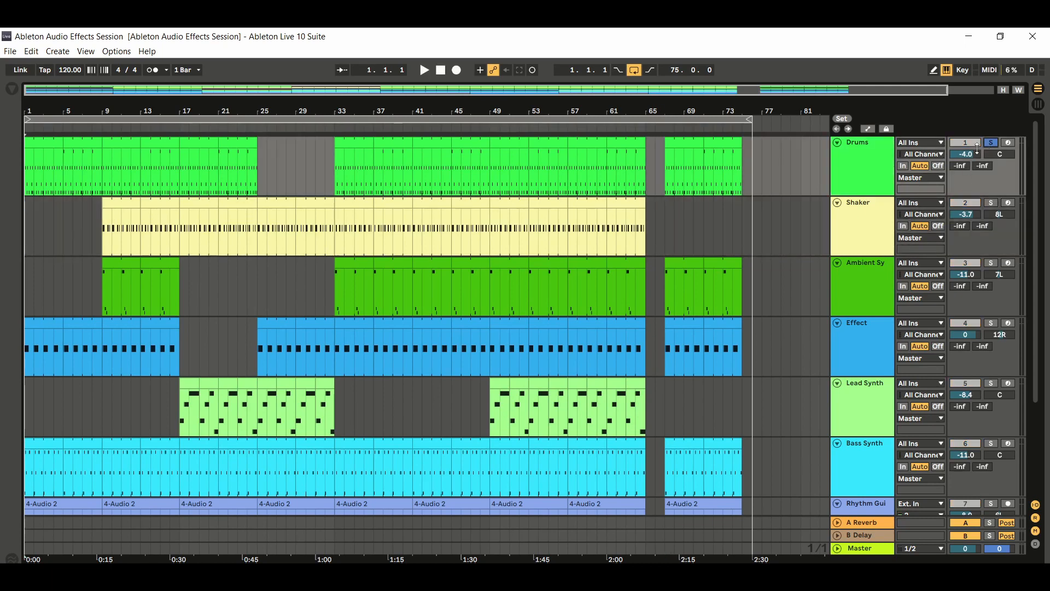
pyautogui.click(366, 143)
pyautogui.click(425, 70)
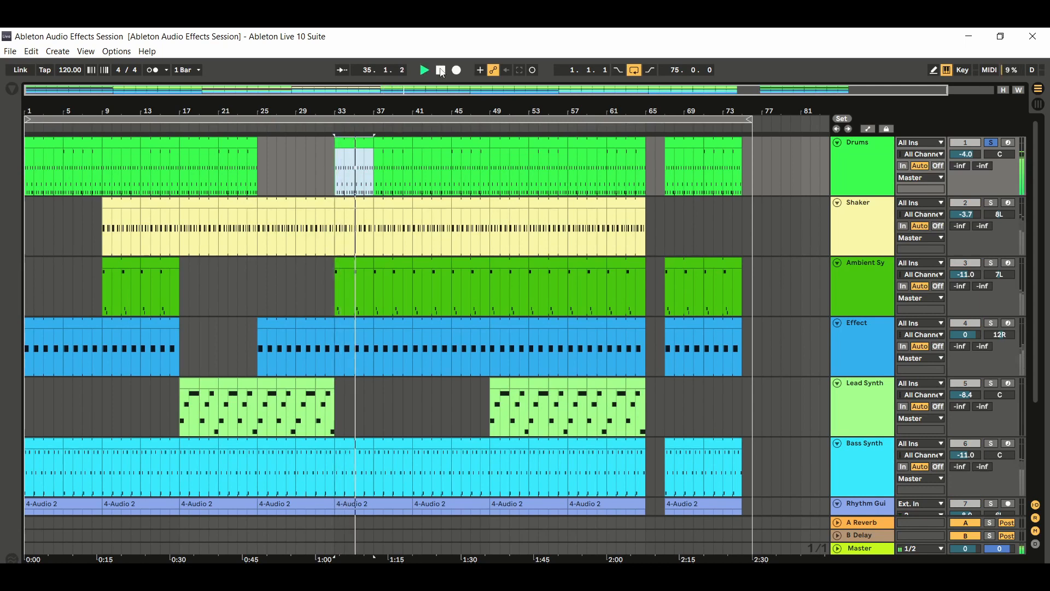
pyautogui.click(441, 70)
pyautogui.click(991, 143)
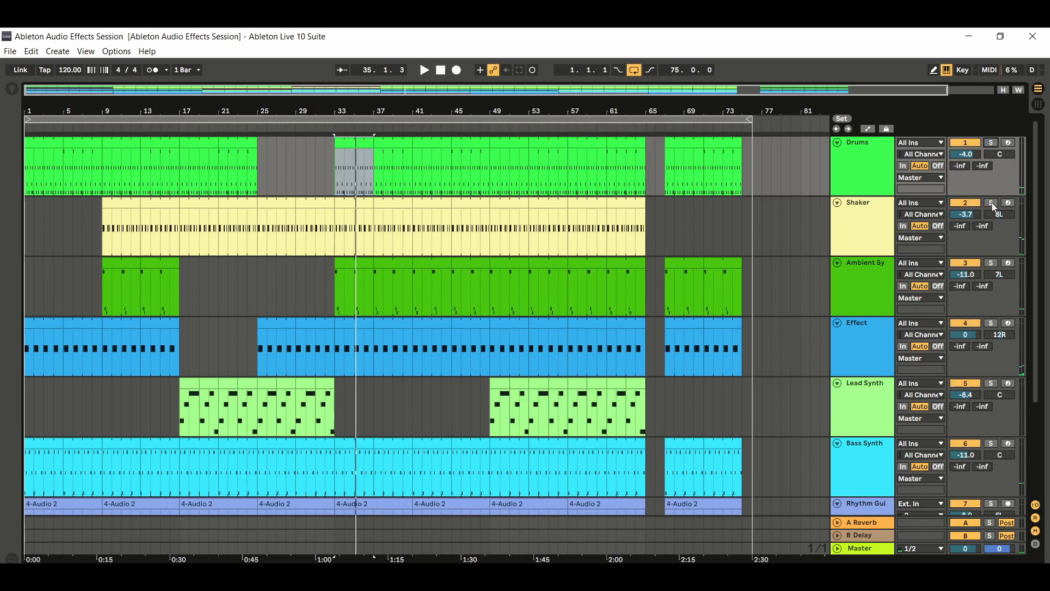
# Audition the Shaker track in solo from bar 33, and clear its solo
pyautogui.click(990, 203)
pyautogui.press('Down')
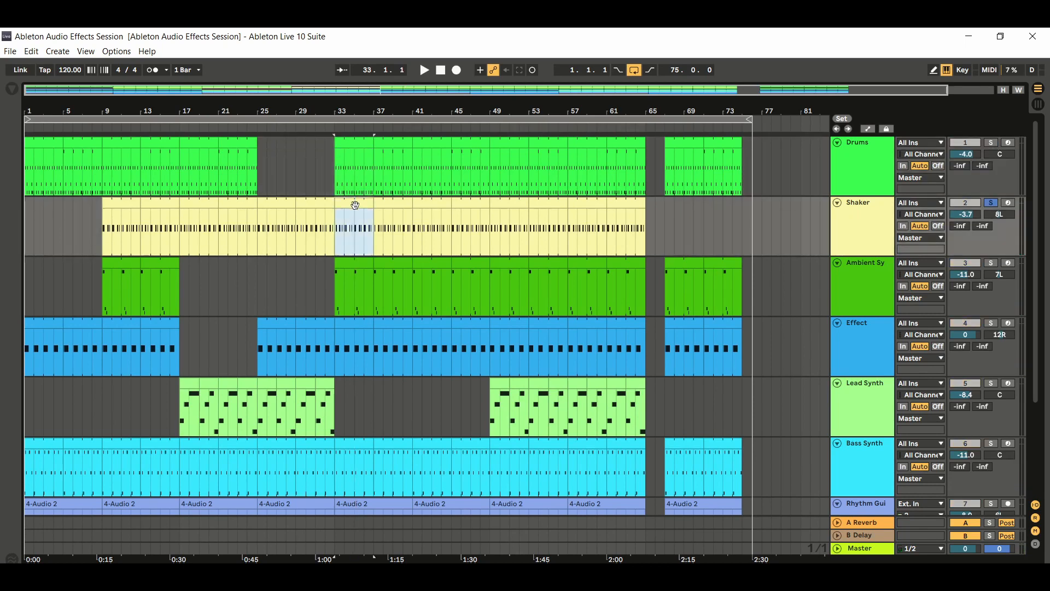
pyautogui.click(425, 70)
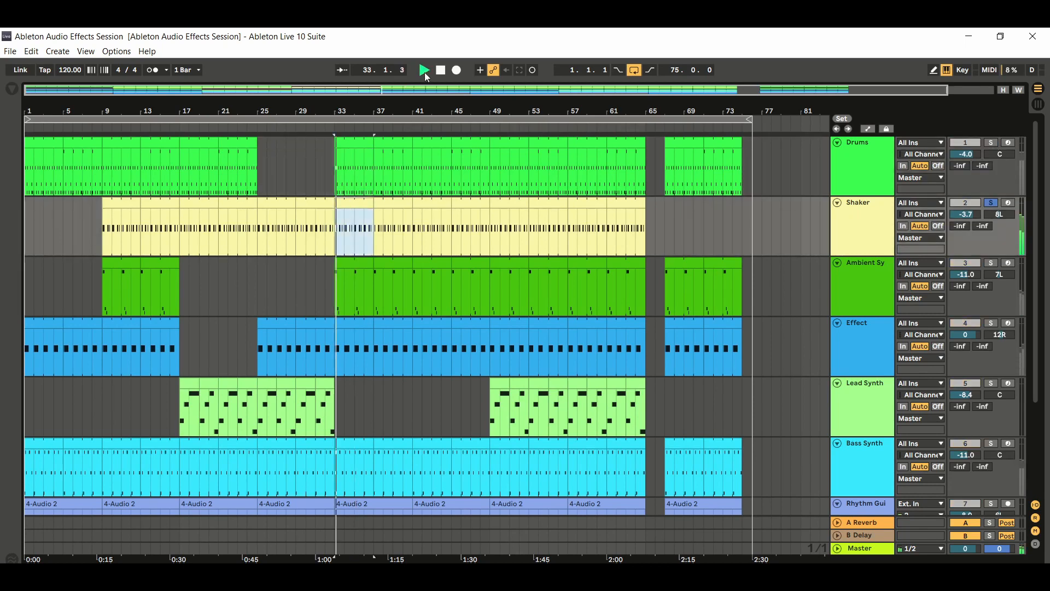
pyautogui.click(990, 202)
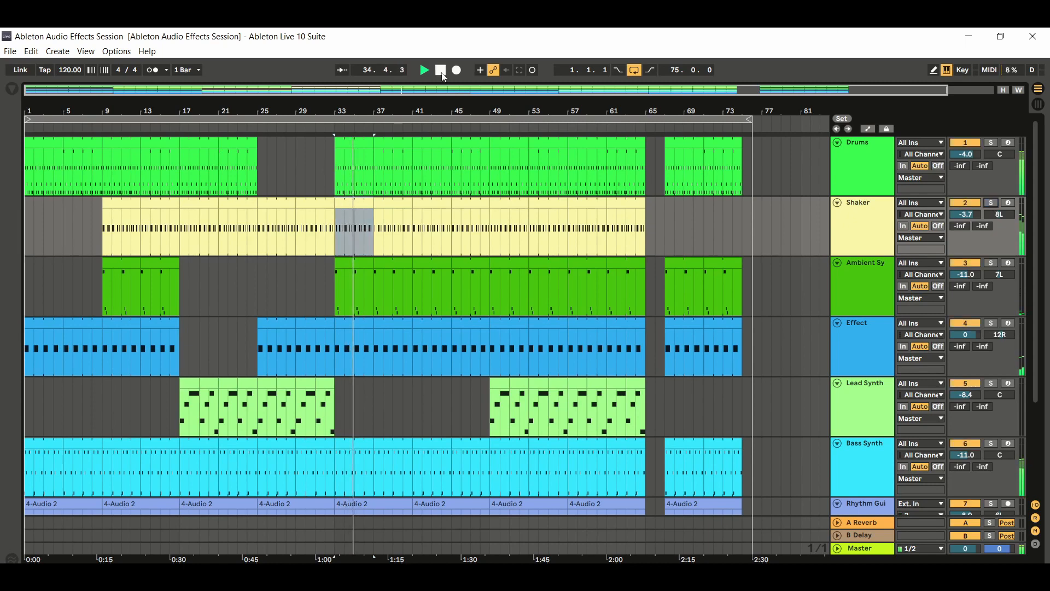
# Audition the ambient synth track in solo from bar 33, stop playback and clear its solo
pyautogui.press('Down')
pyautogui.click(991, 262)
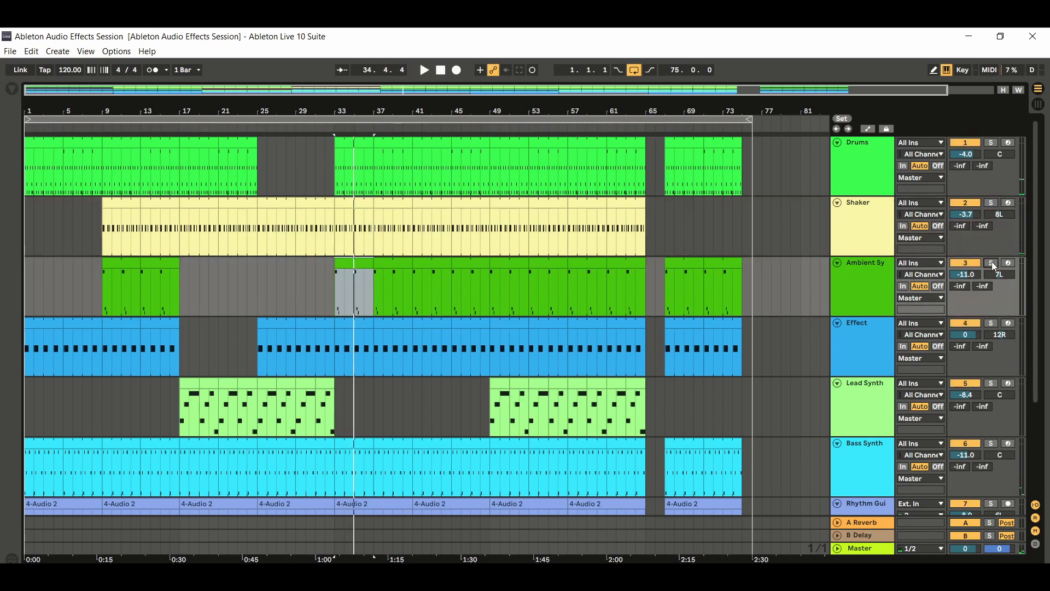
pyautogui.click(424, 70)
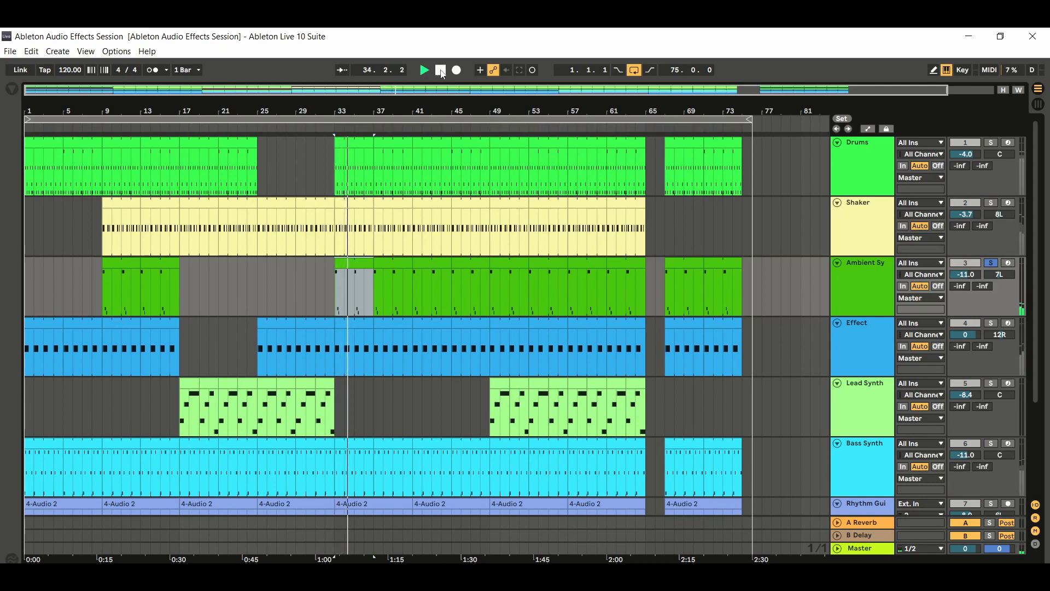
pyautogui.click(441, 71)
pyautogui.click(991, 262)
# Audition the Effect track in solo from bar 33, stop playback and clear its solo
pyautogui.click(991, 323)
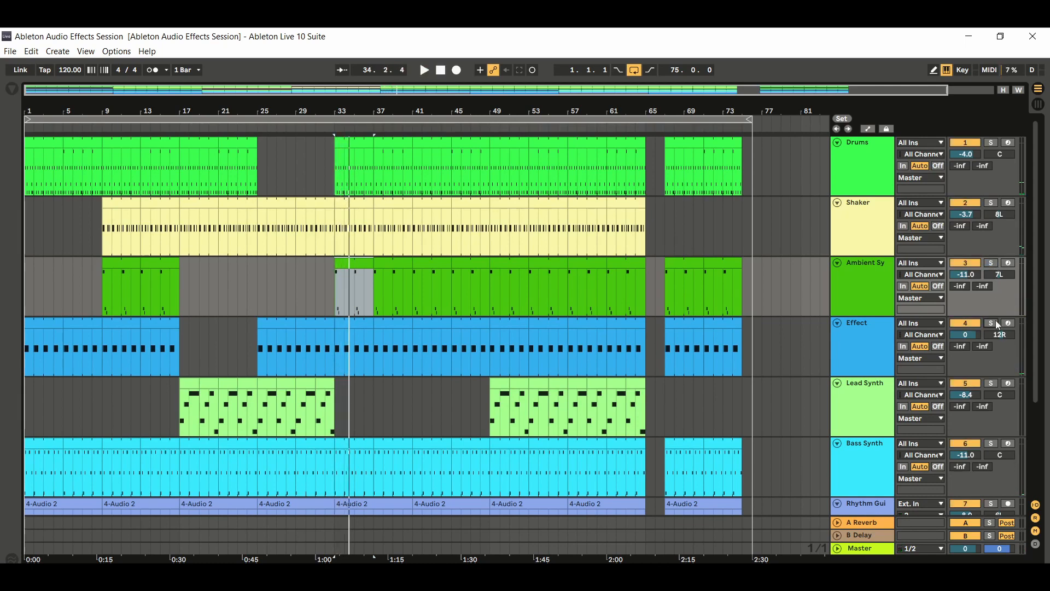
pyautogui.press('Down')
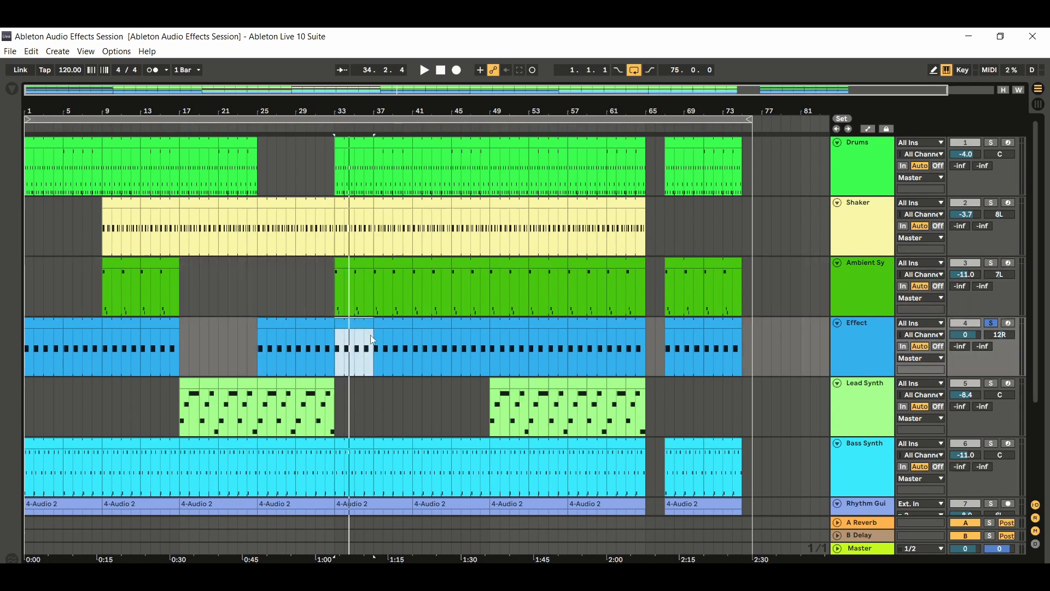
pyautogui.click(425, 71)
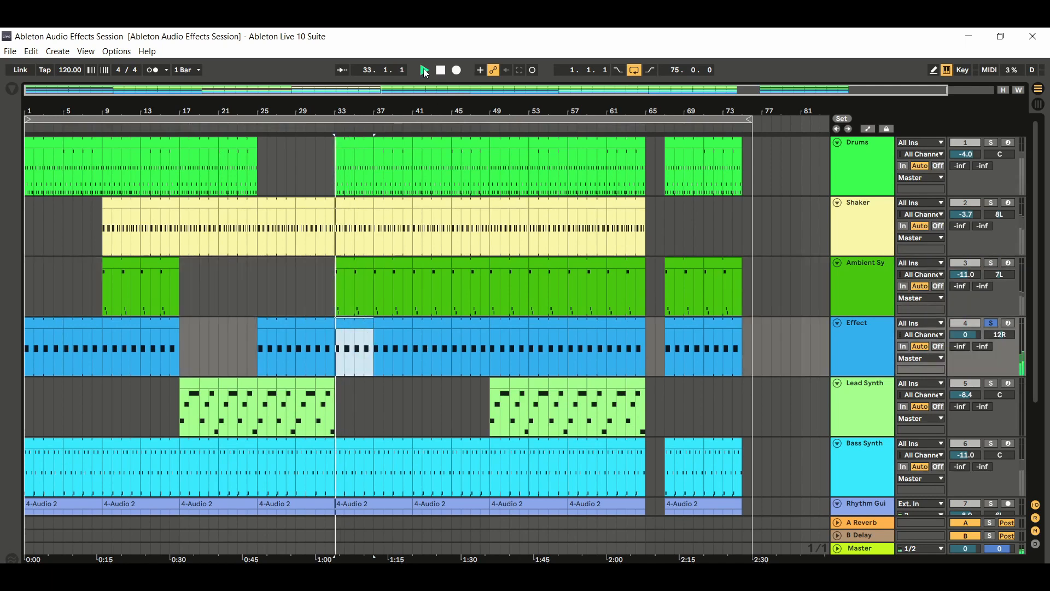
pyautogui.click(991, 324)
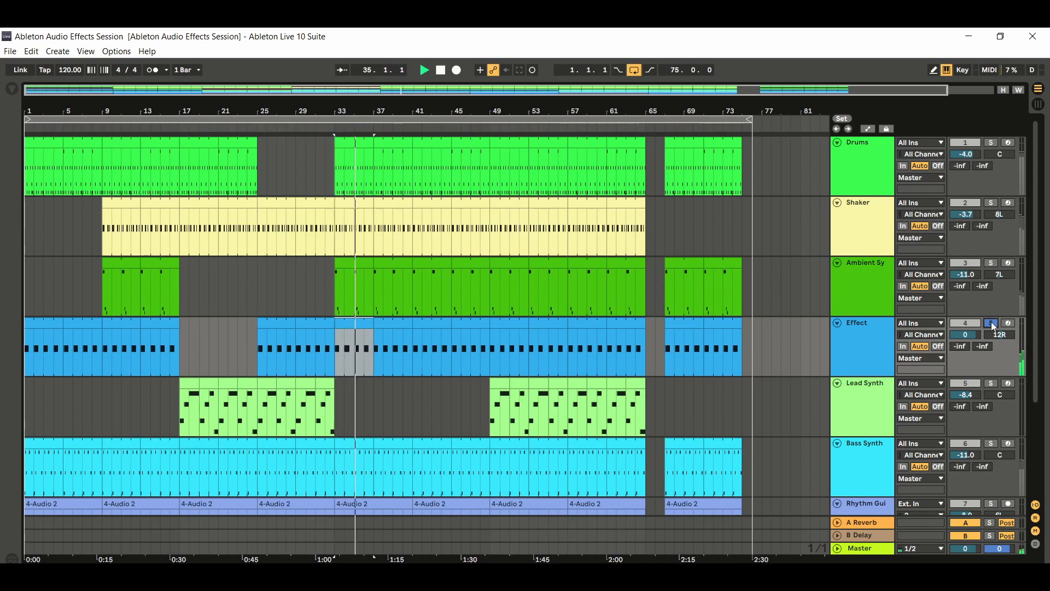
pyautogui.click(441, 70)
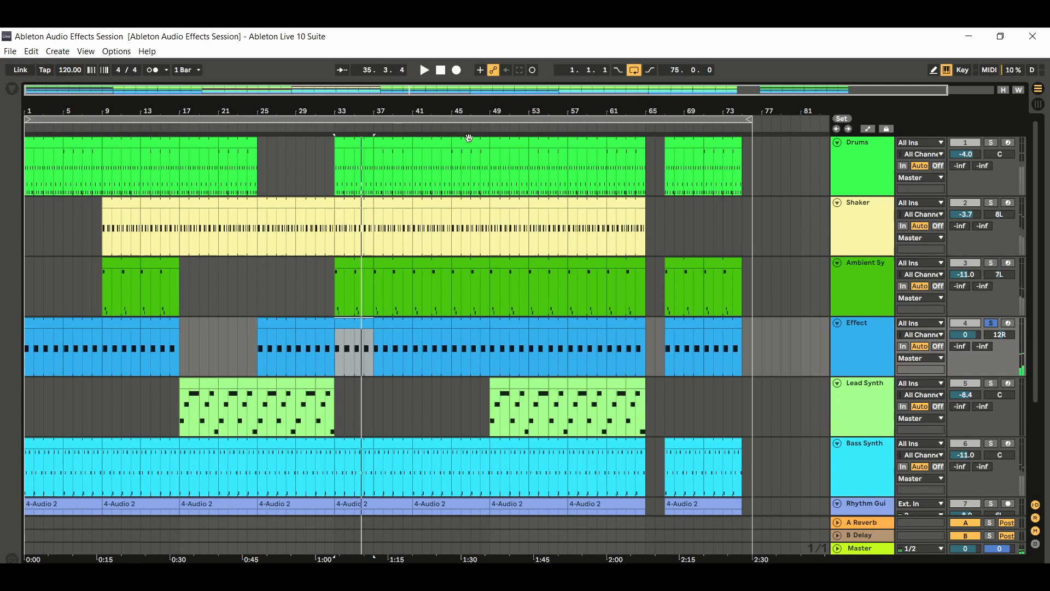
pyautogui.click(991, 323)
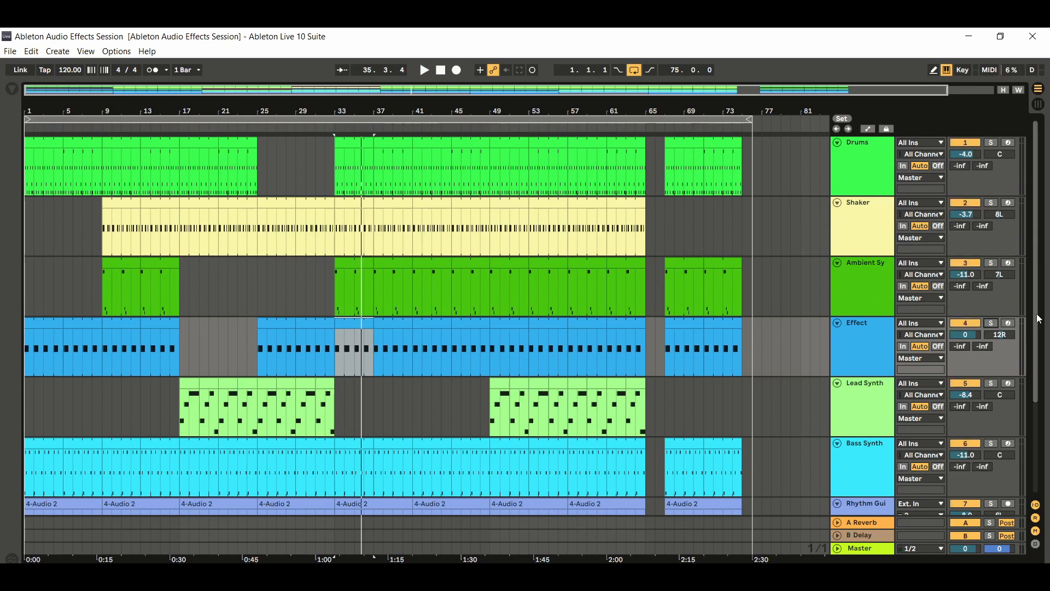
# Audition the Lead Synth track in solo from bar 27, stop playback and clear its solo
pyautogui.scroll(-3, 1039, 366)
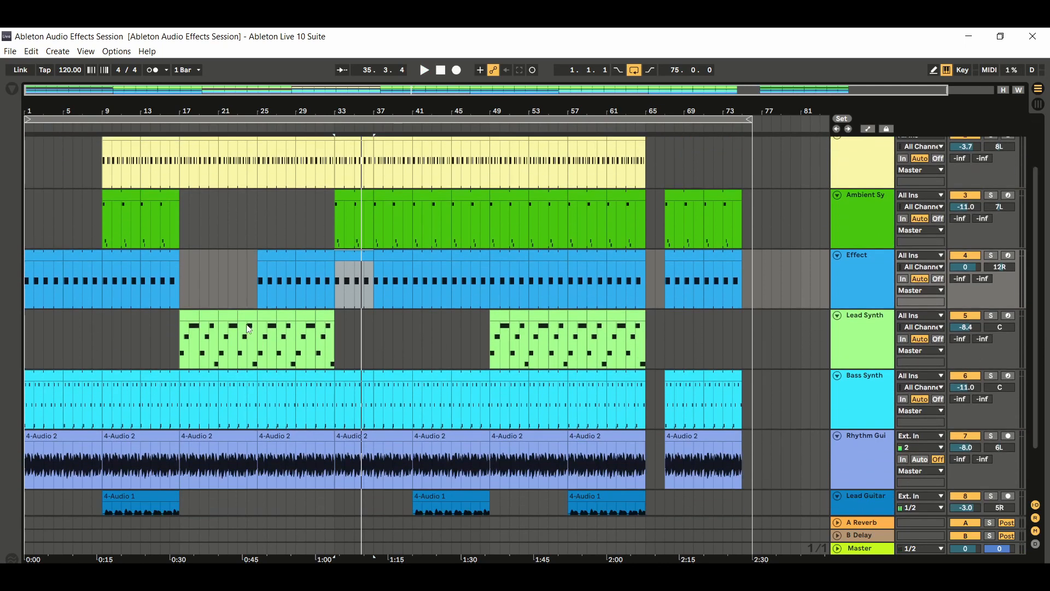
pyautogui.click(285, 318)
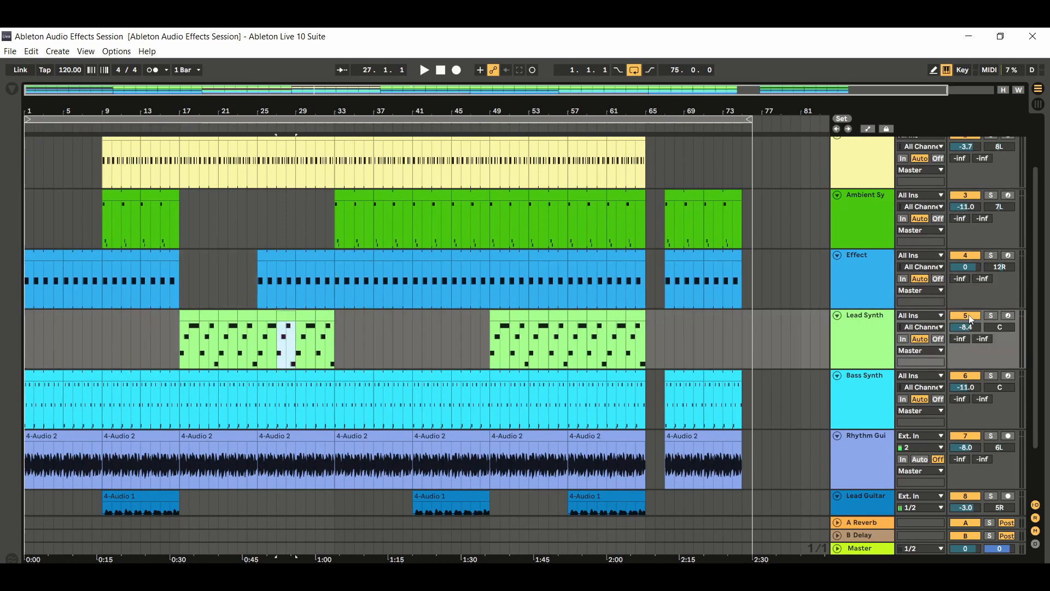
pyautogui.click(991, 315)
pyautogui.click(425, 70)
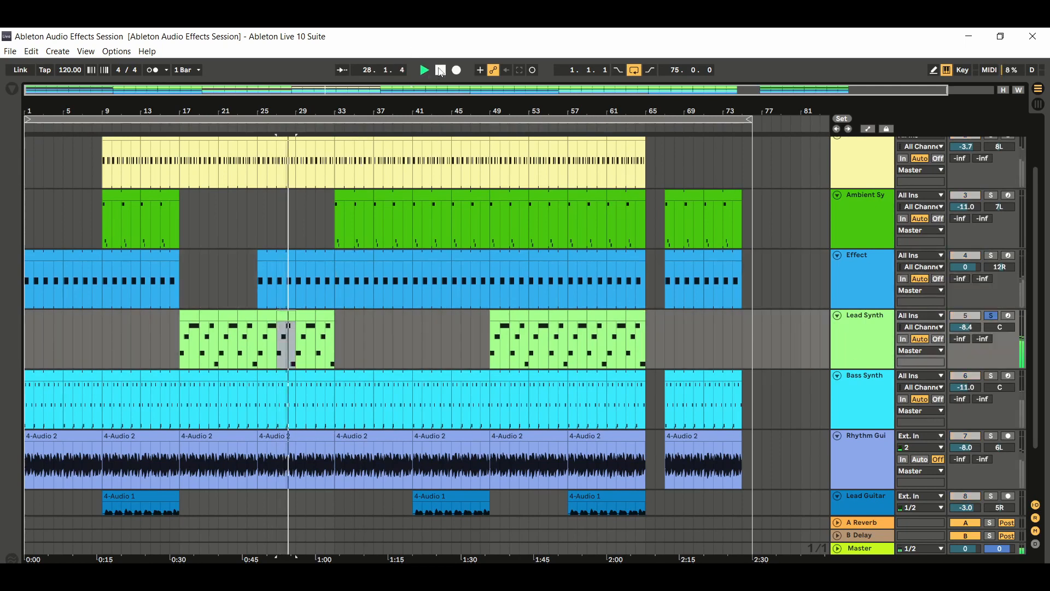
pyautogui.click(440, 70)
pyautogui.click(990, 315)
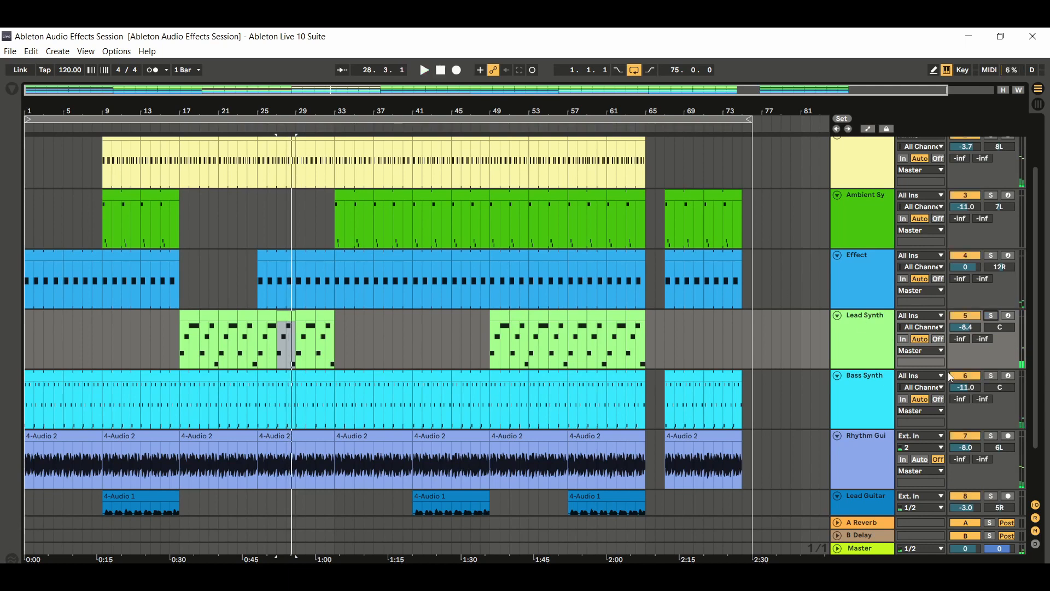
# Audition the Bass Synth track in solo over the section from bar 29 to 33, stop playback and clear its solo
pyautogui.moveTo(295, 386); pyautogui.dragTo(334, 386)
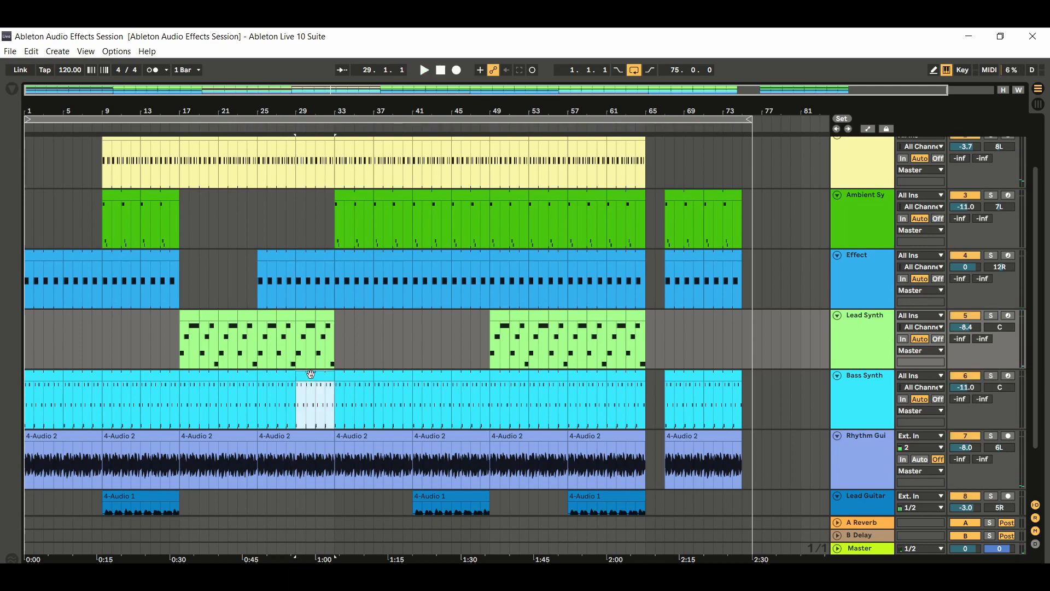
pyautogui.click(991, 376)
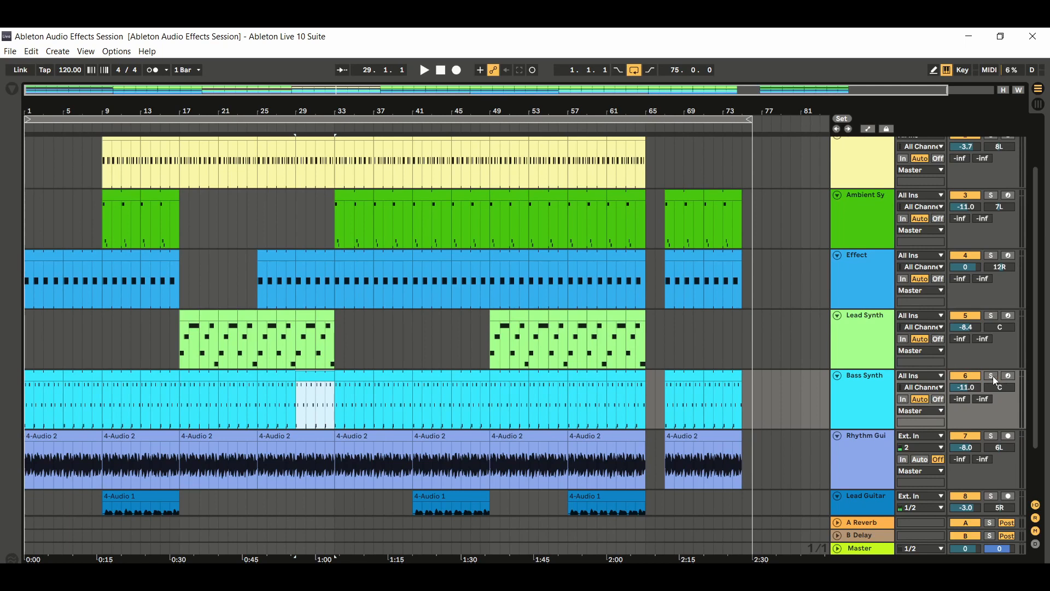
pyautogui.click(425, 70)
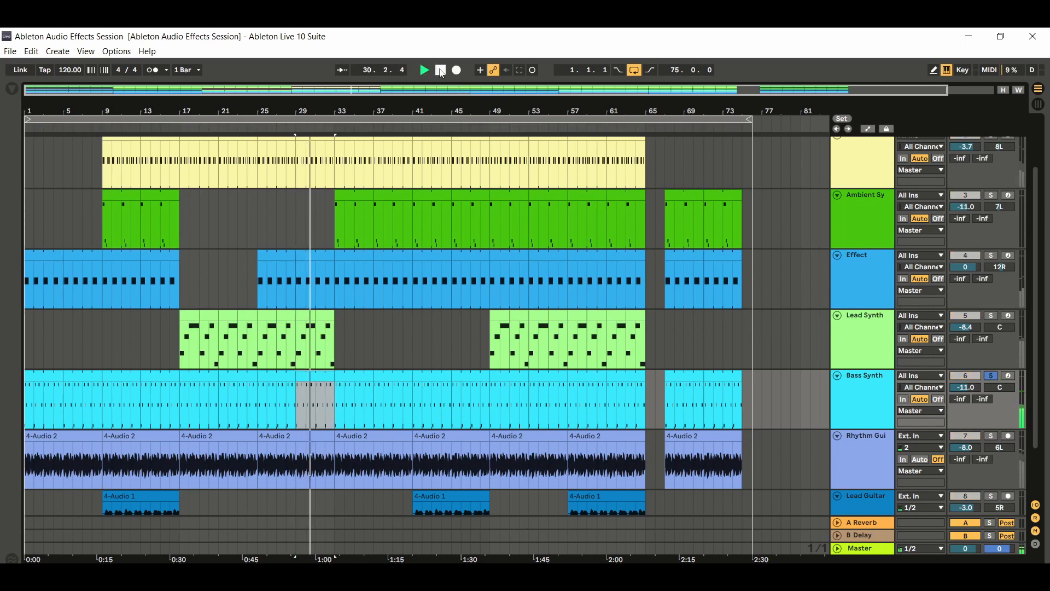
pyautogui.click(441, 70)
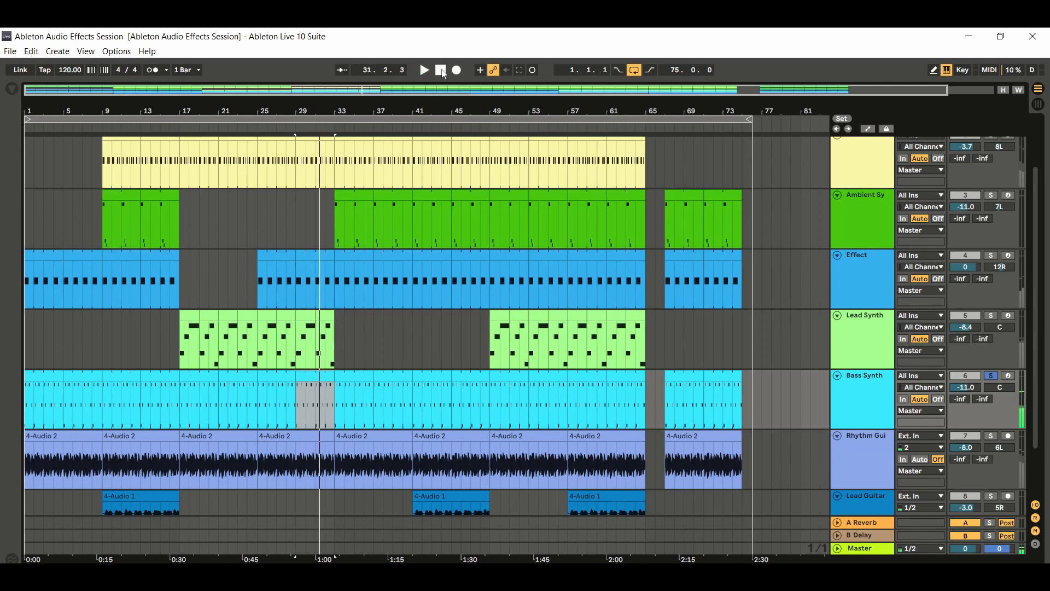
pyautogui.click(990, 375)
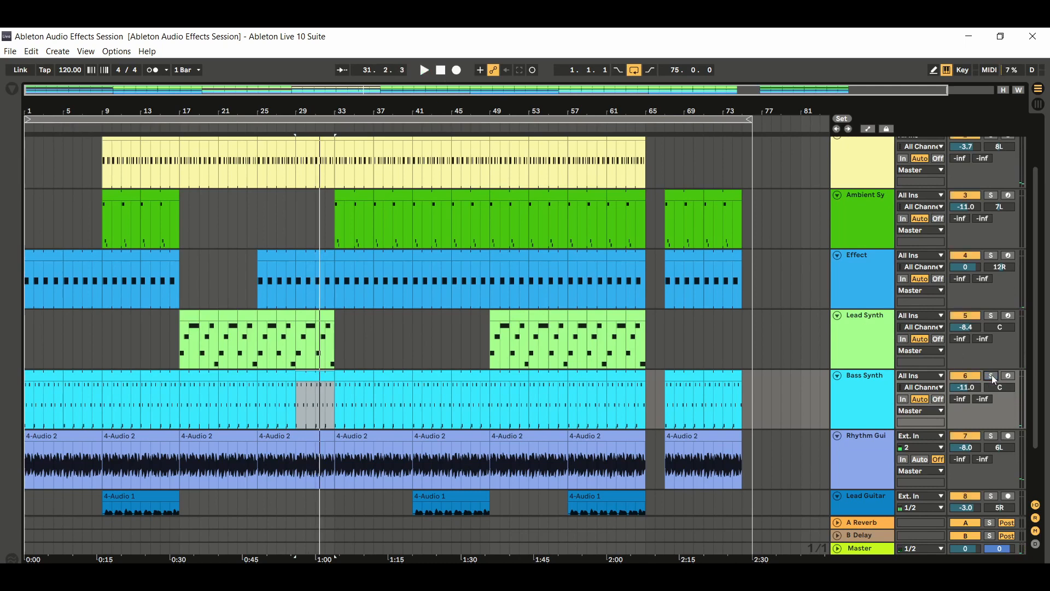
# Rename the Bass Synth track to Synth
pyautogui.rightClick(869, 377)
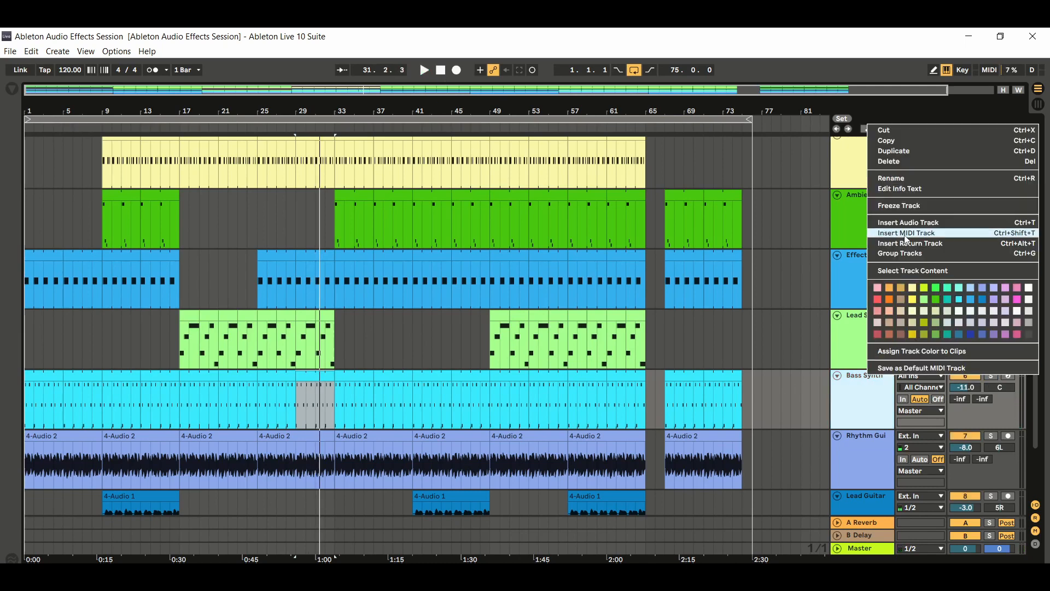
pyautogui.click(896, 179)
pyautogui.click(865, 377)
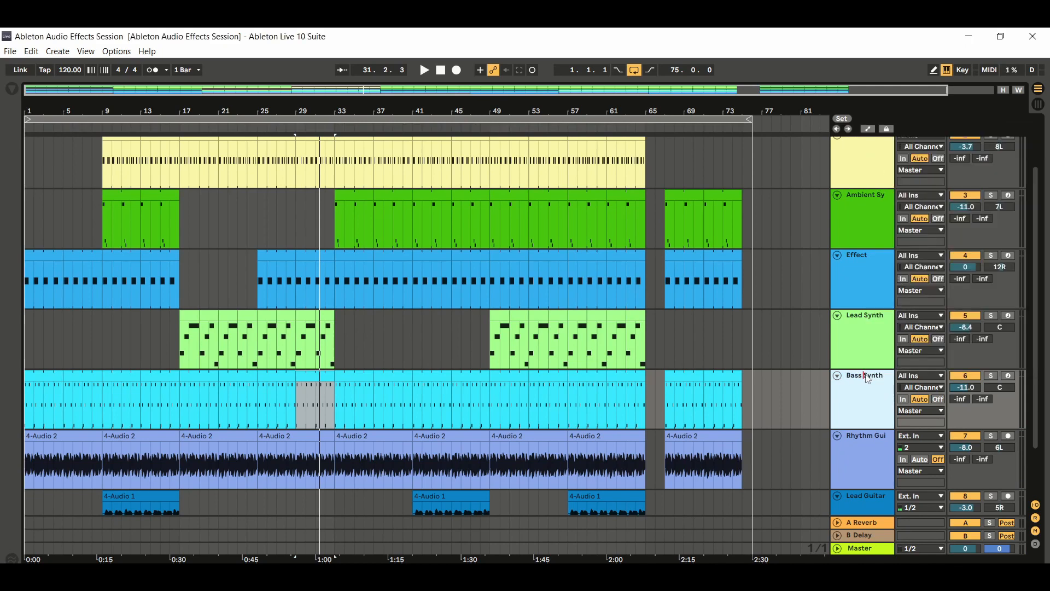
pyautogui.press('BackSpace')
pyautogui.press('BackSpace')
pyautogui.press('BackSpace')
pyautogui.press('BackSpace')
pyautogui.press('BackSpace')
pyautogui.click(871, 355)
# Audition the Rhythm Guitar track in solo from bar 33, stop playback and clear its solo
pyautogui.click(881, 448)
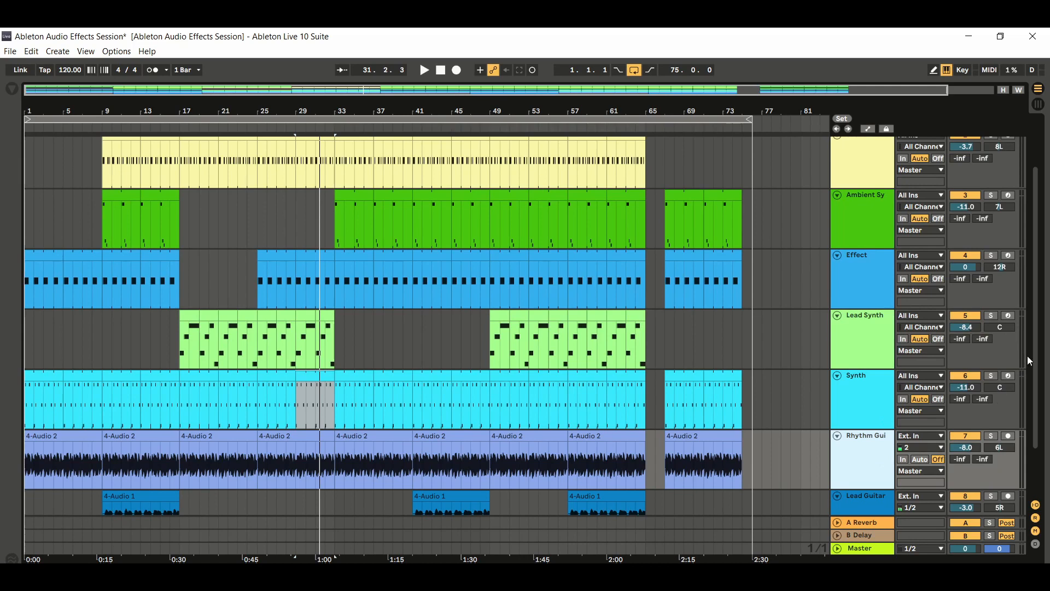
pyautogui.scroll(-3, 1033, 363)
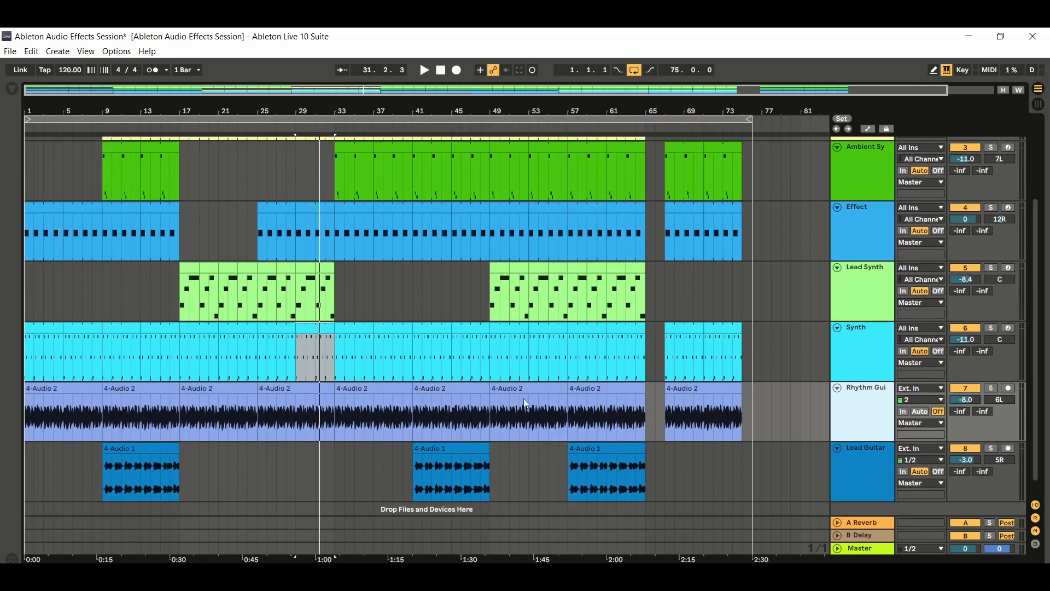
pyautogui.click(365, 392)
pyautogui.click(990, 388)
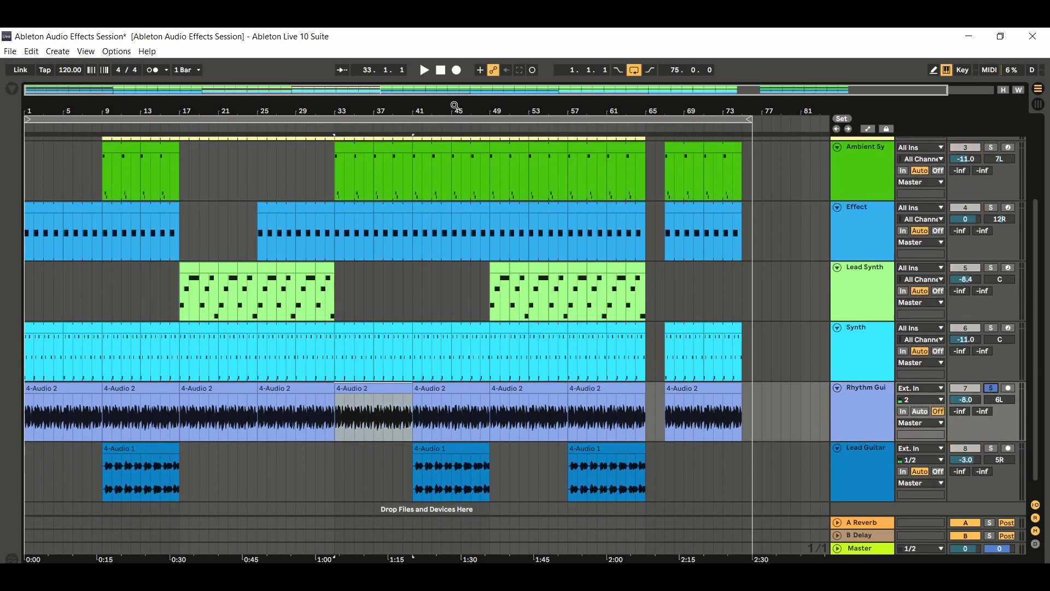
pyautogui.press('space')
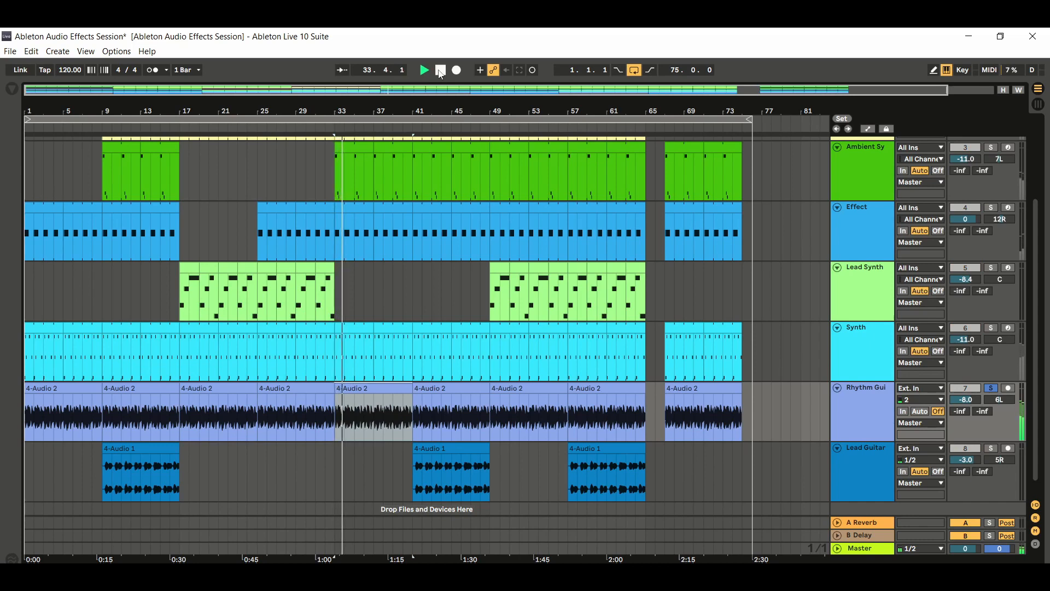
pyautogui.click(440, 70)
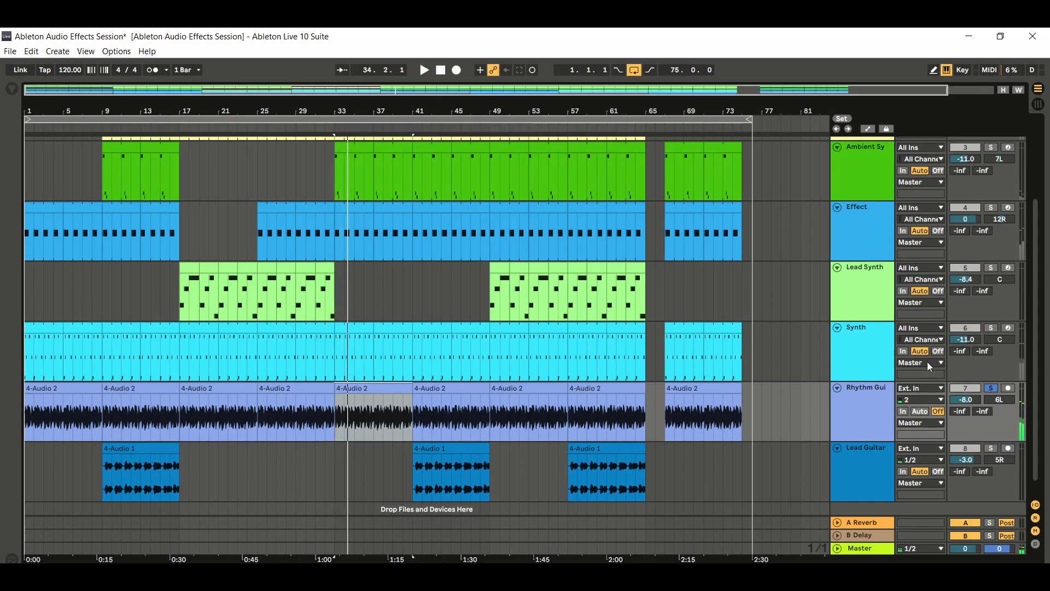
pyautogui.click(991, 387)
# Audition the Lead Guitar track in solo from its clip at bar 41, stop playback and clear its solo
pyautogui.click(456, 447)
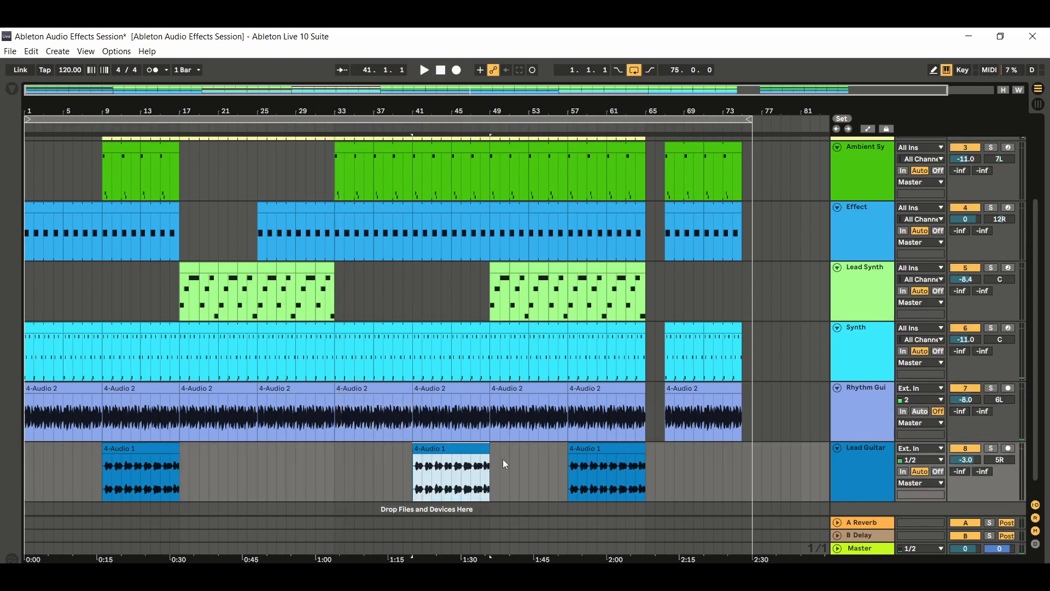
pyautogui.click(990, 448)
pyautogui.press('space')
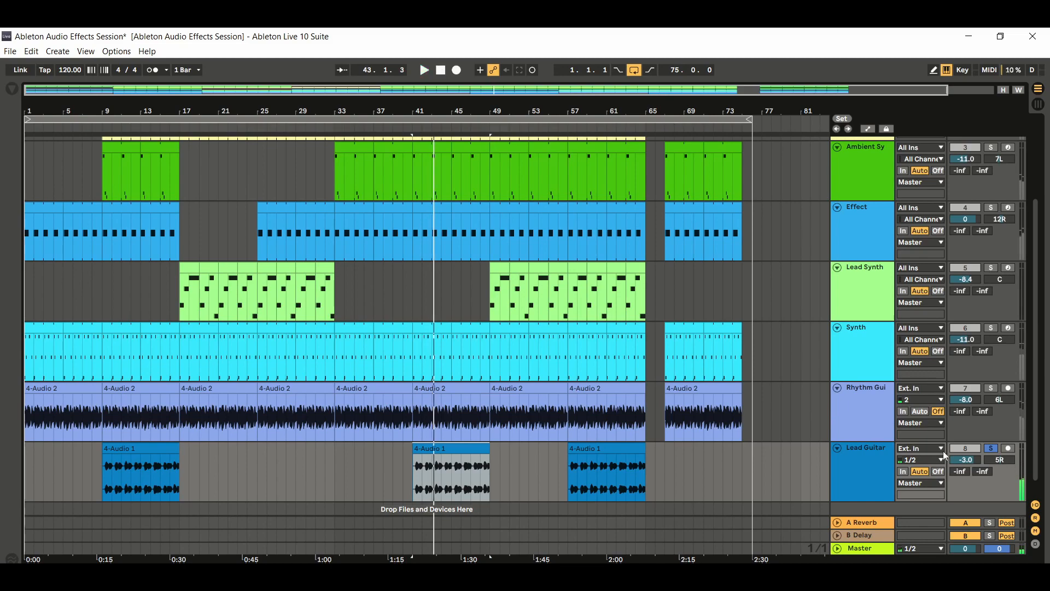
pyautogui.click(990, 447)
# Play the full mix of all tracks from bar 57 to bar 61 and stop playback
pyautogui.scroll(2, 1026, 365)
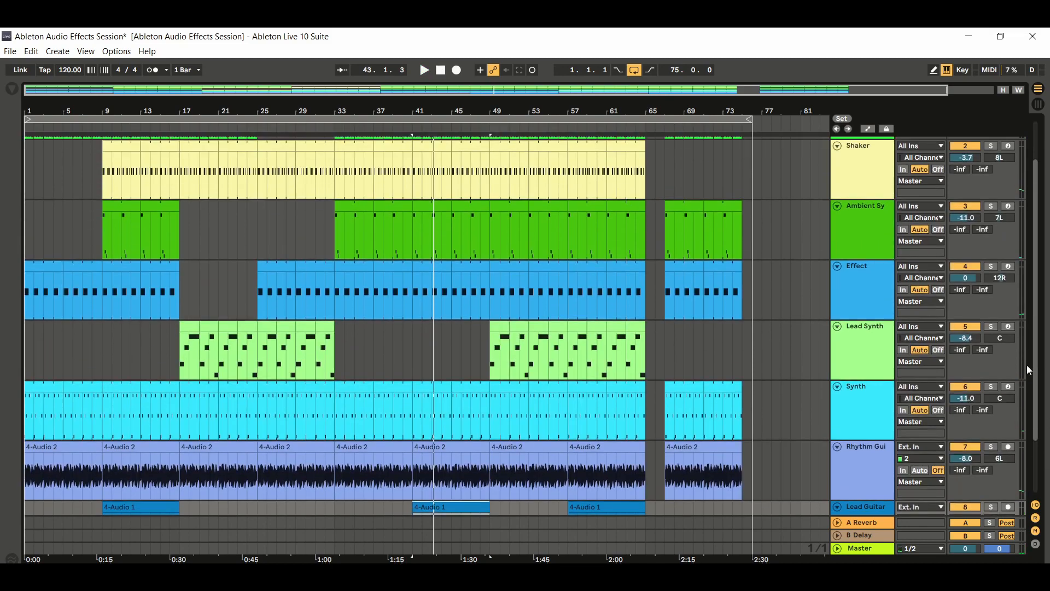
pyautogui.scroll(1, 1023, 333)
pyautogui.moveTo(605, 168); pyautogui.dragTo(570, 168)
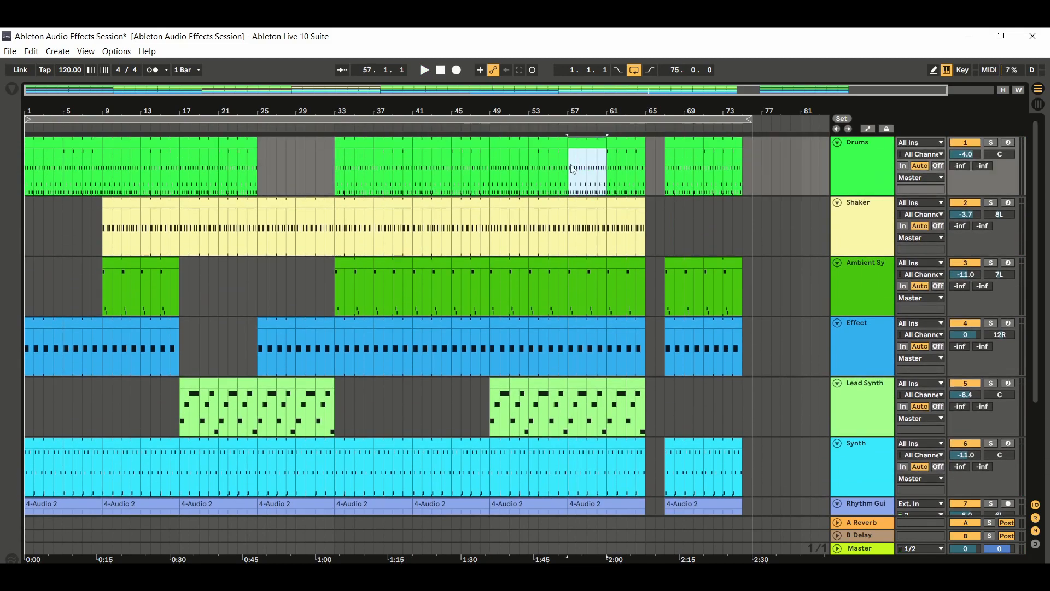
pyautogui.click(425, 71)
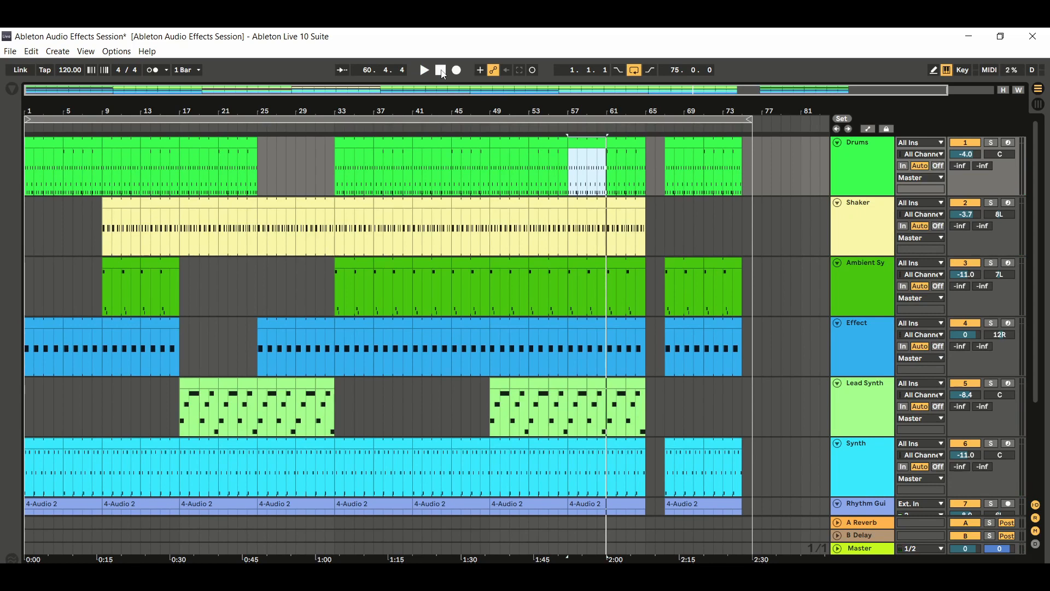
pyautogui.click(441, 70)
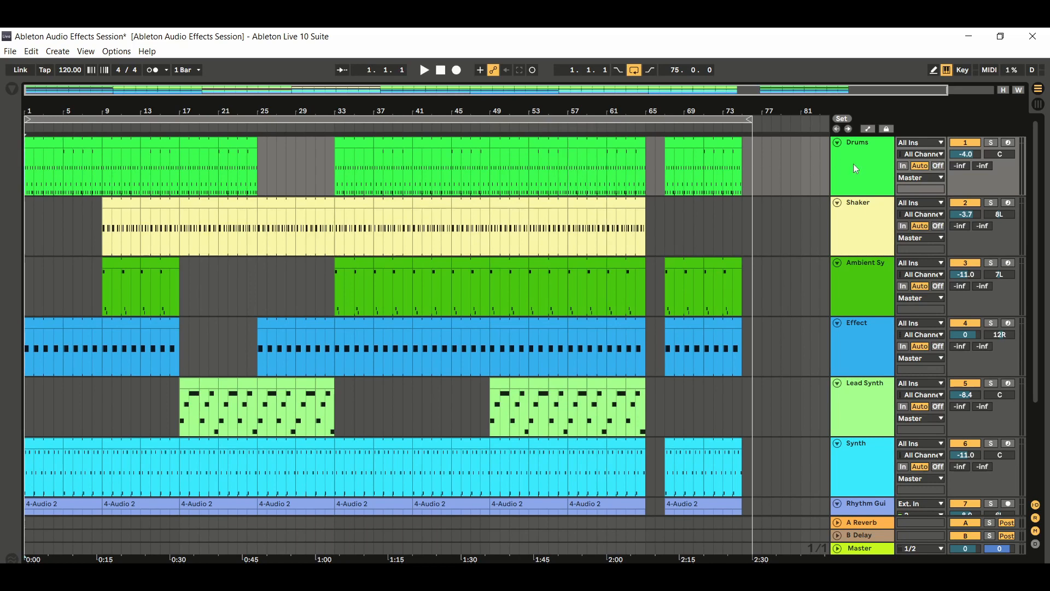
# Look over the Drums, Shaker, Ambient Synth and Effect tracks in the arrangement, selecting each in turn
pyautogui.click(864, 229)
pyautogui.click(864, 268)
pyautogui.click(855, 342)
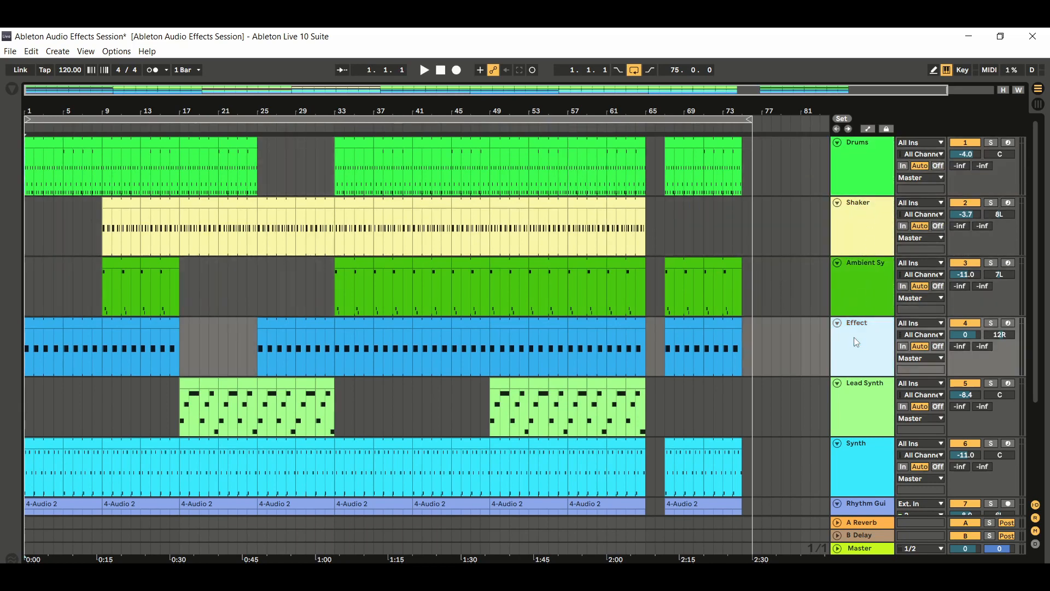
pyautogui.click(866, 173)
pyautogui.click(870, 222)
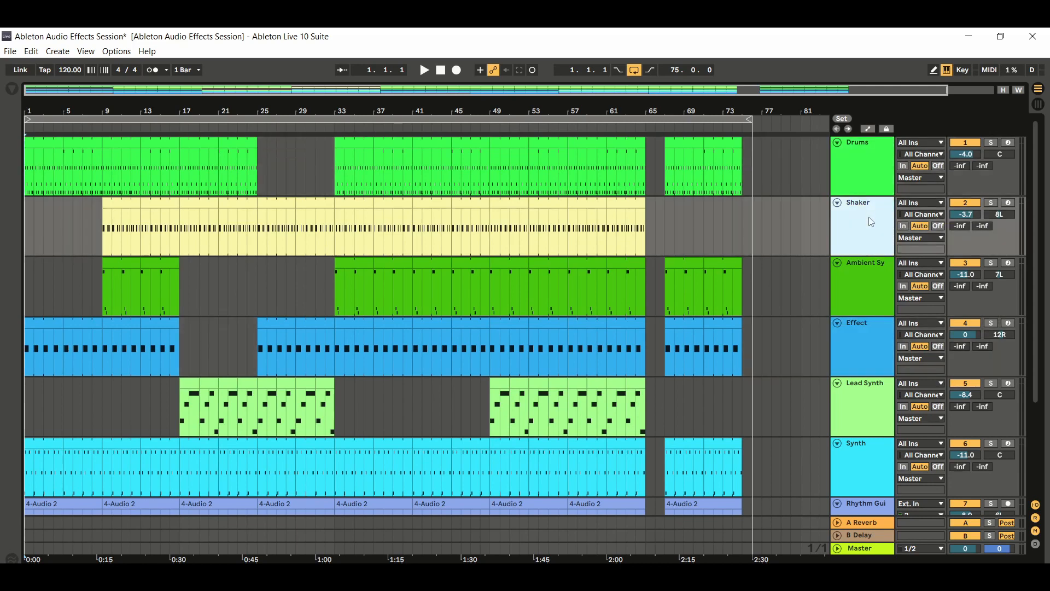
pyautogui.click(873, 183)
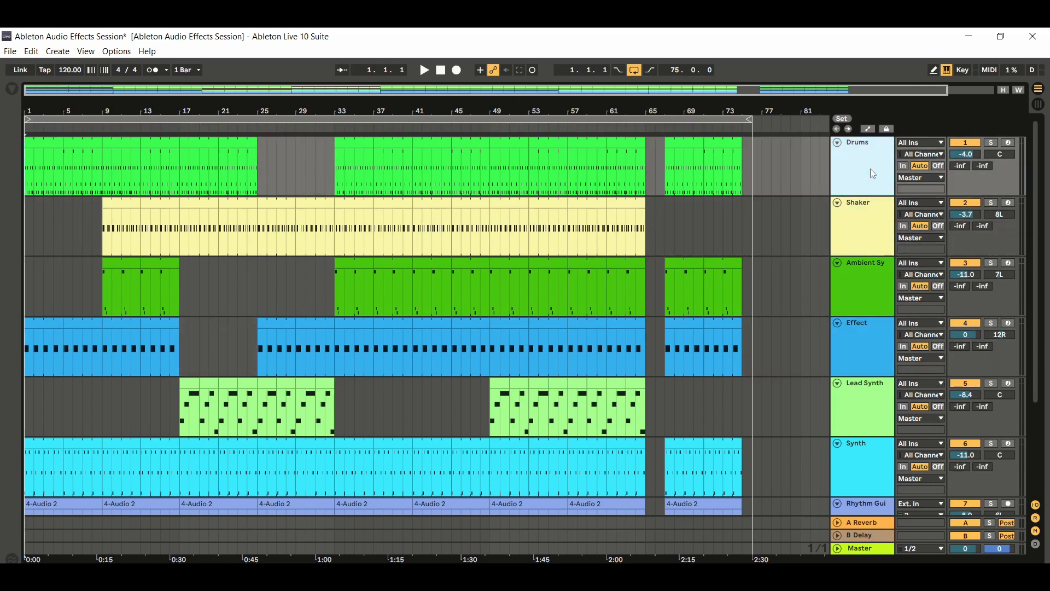
pyautogui.click(868, 234)
pyautogui.click(868, 284)
pyautogui.click(869, 354)
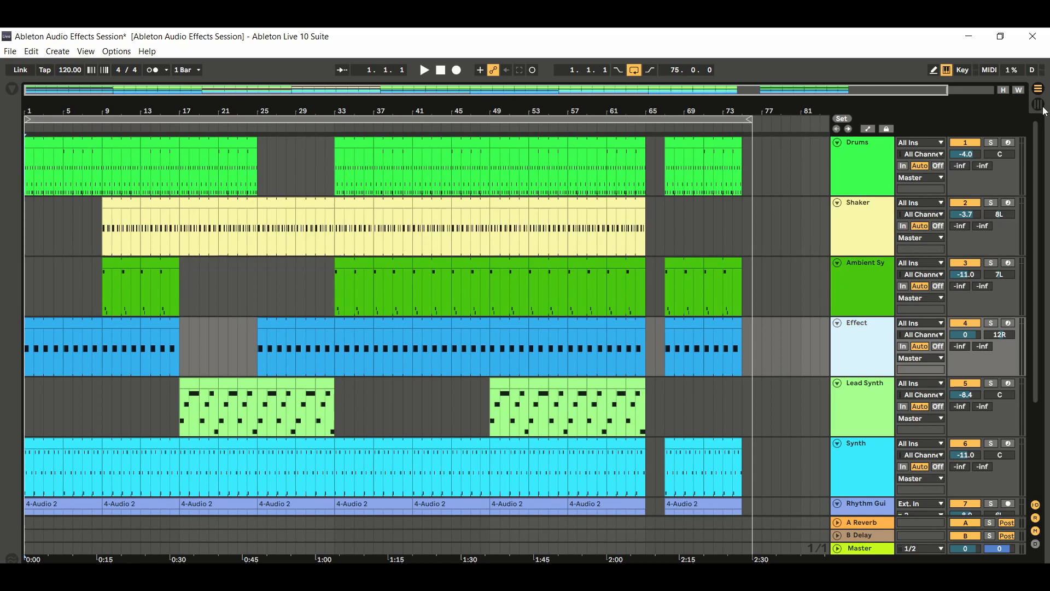
# Inspect the device chains of the Drums, Synth, guitar, Ambient Synth, Effect and Shaker tracks in Session View, hide the devices and return to Arrangement View
pyautogui.press('Tab')
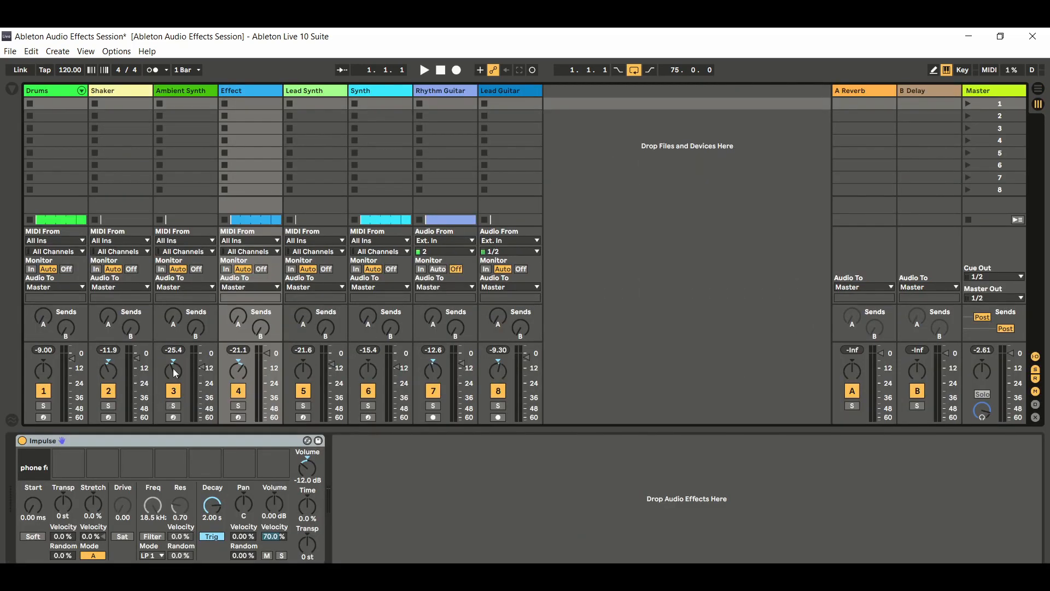
pyautogui.click(50, 92)
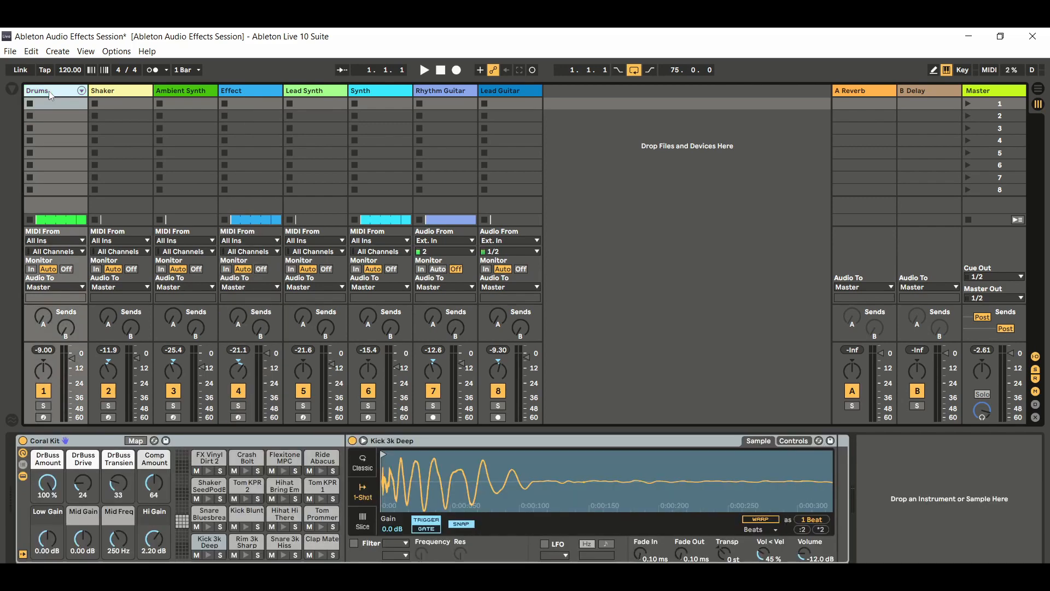
pyautogui.click(382, 91)
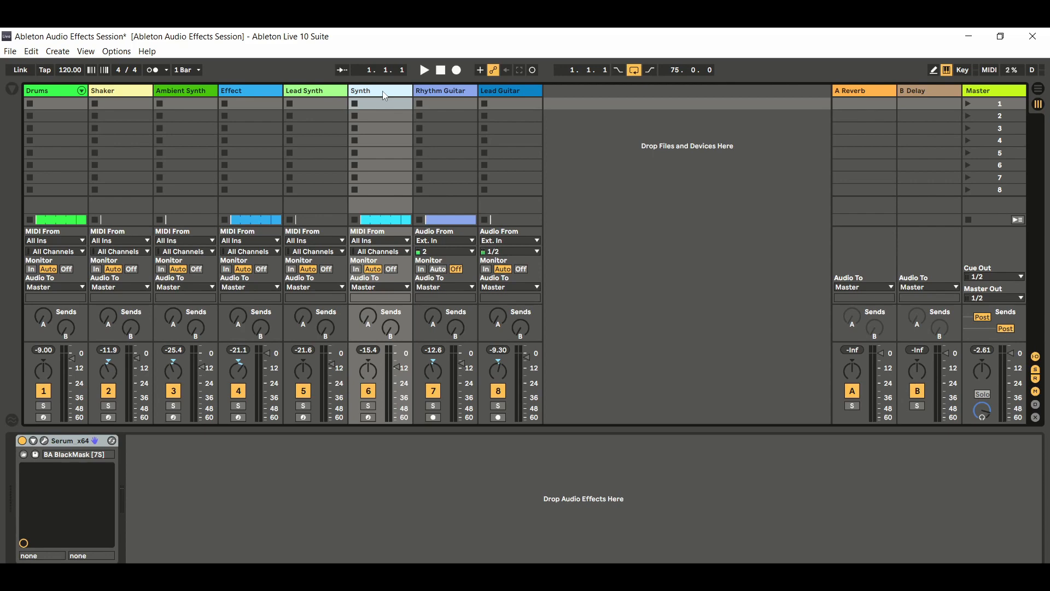
pyautogui.click(436, 91)
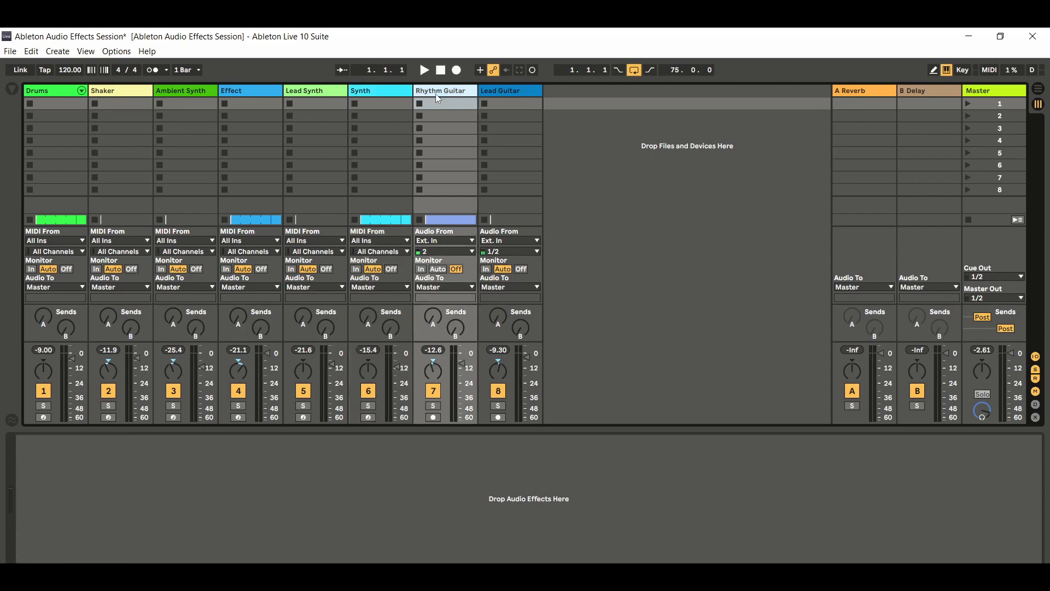
pyautogui.click(501, 92)
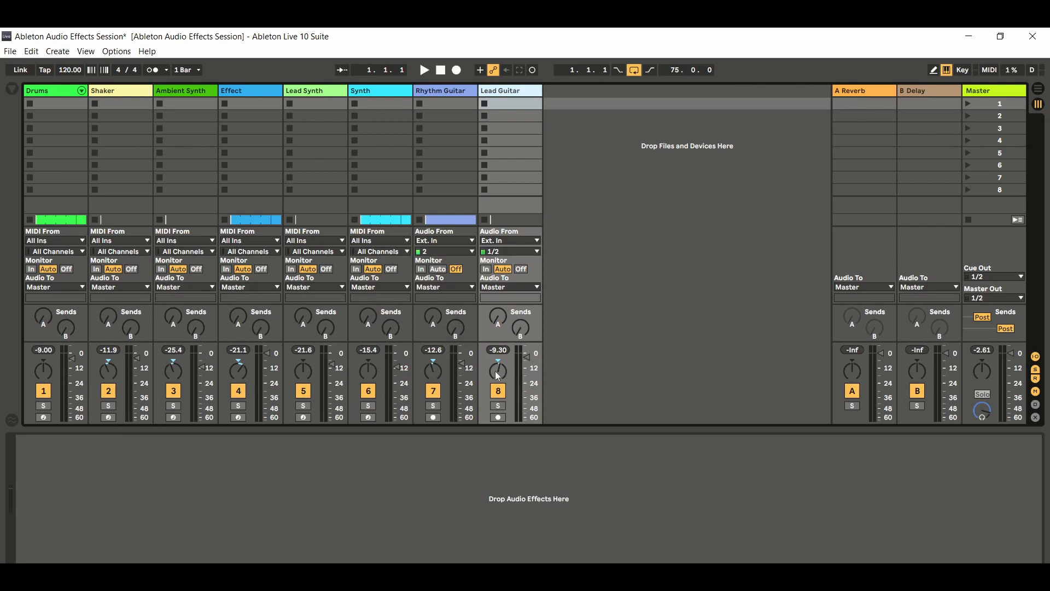
pyautogui.click(182, 91)
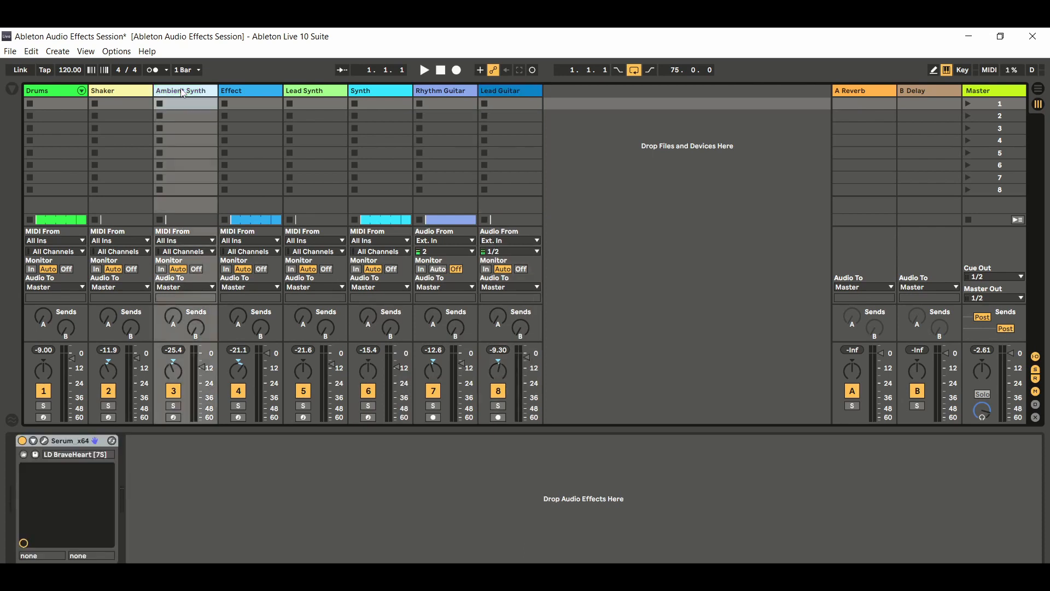
pyautogui.click(234, 91)
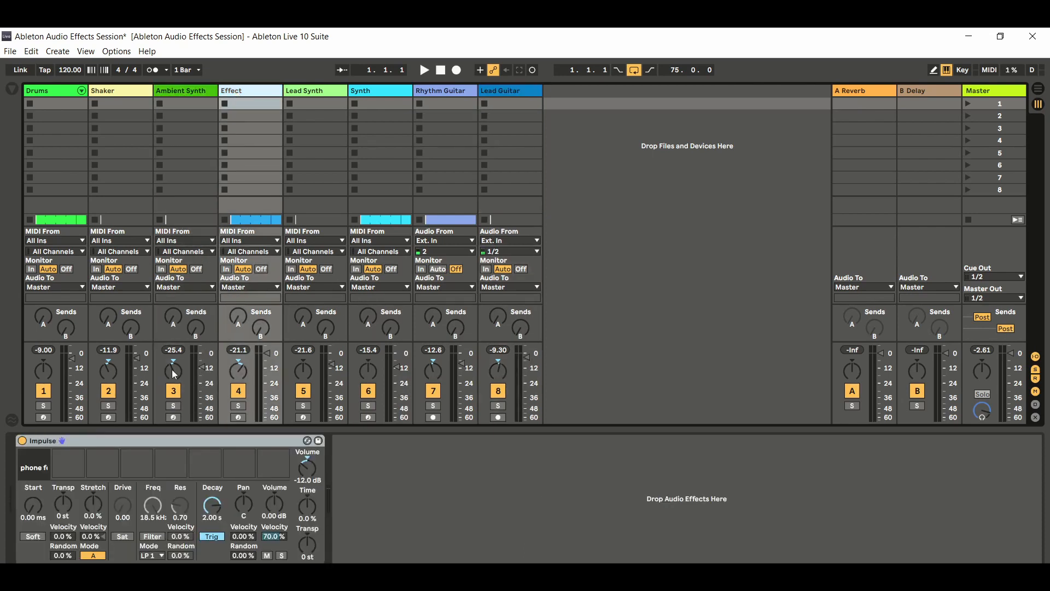
pyautogui.click(129, 92)
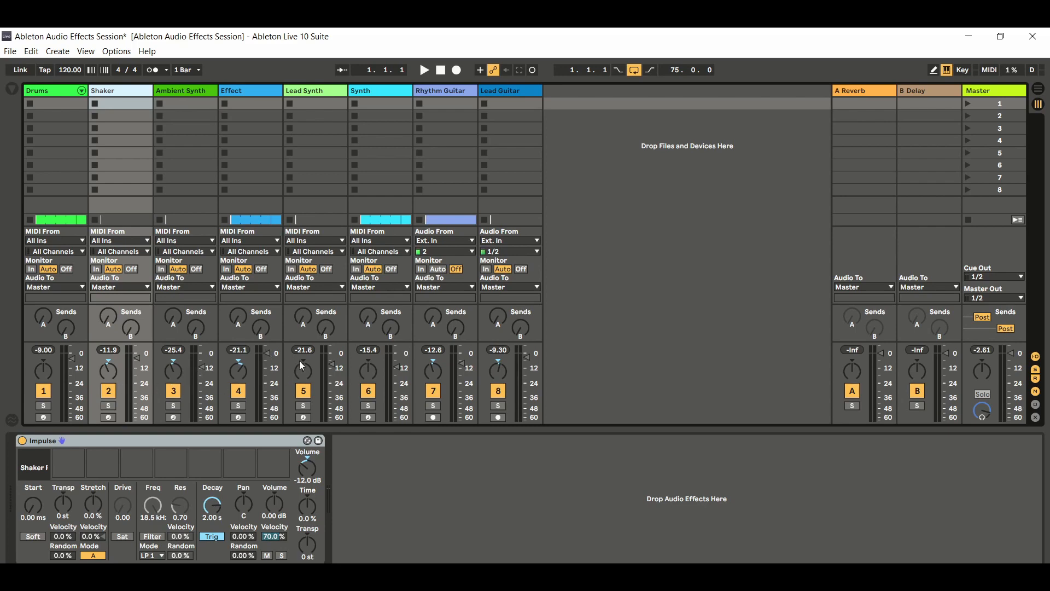
pyautogui.hotkey('ctrl', 'alt', 'l')
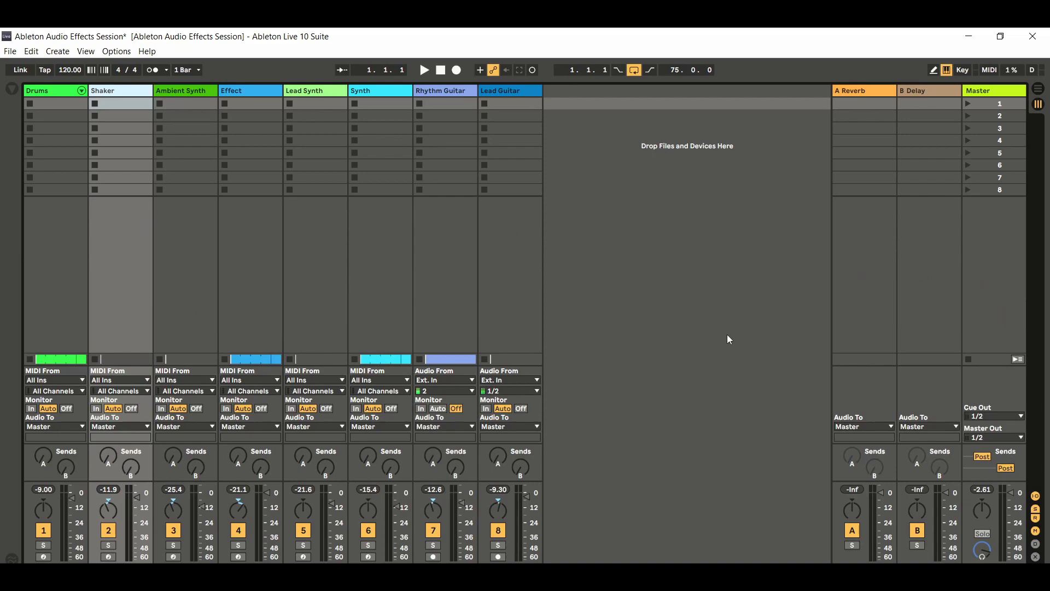
pyautogui.click(1038, 88)
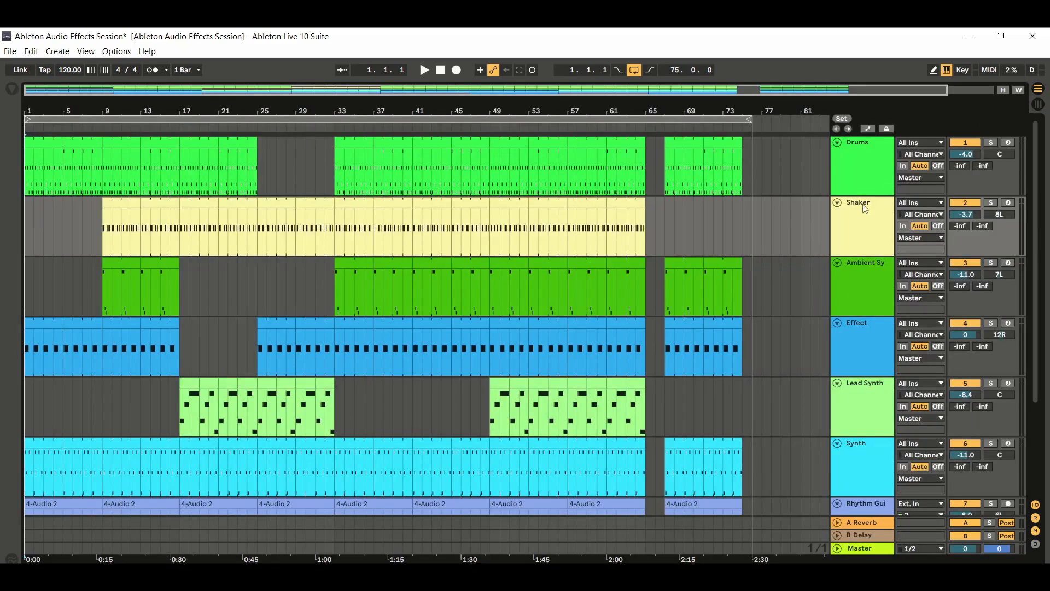
# Inspect the device chains of the Drums, Shaker, Ambient Synth, Effect and Lead Synth tracks in Arrangement View and hide the devices
pyautogui.click(665, 228)
pyautogui.doubleClick(858, 170)
pyautogui.click(851, 227)
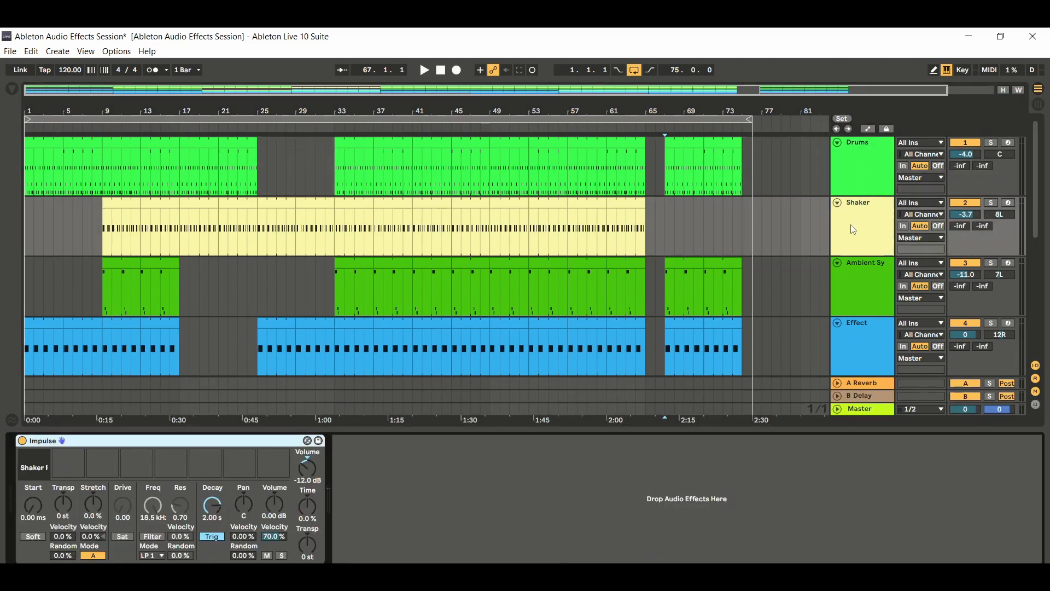
pyautogui.click(861, 281)
pyautogui.click(858, 339)
pyautogui.click(1036, 573)
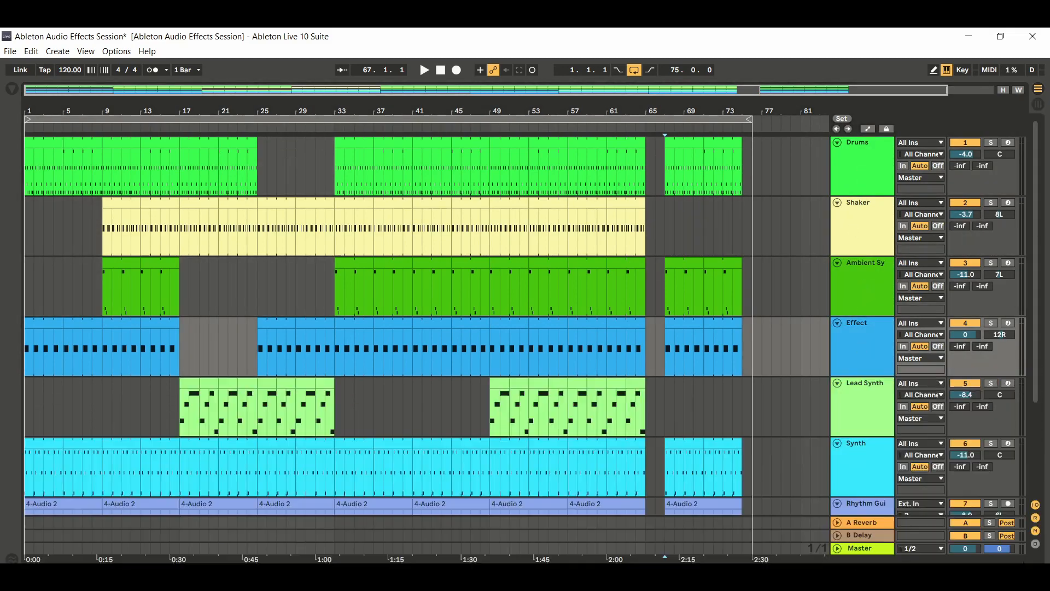
pyautogui.doubleClick(876, 428)
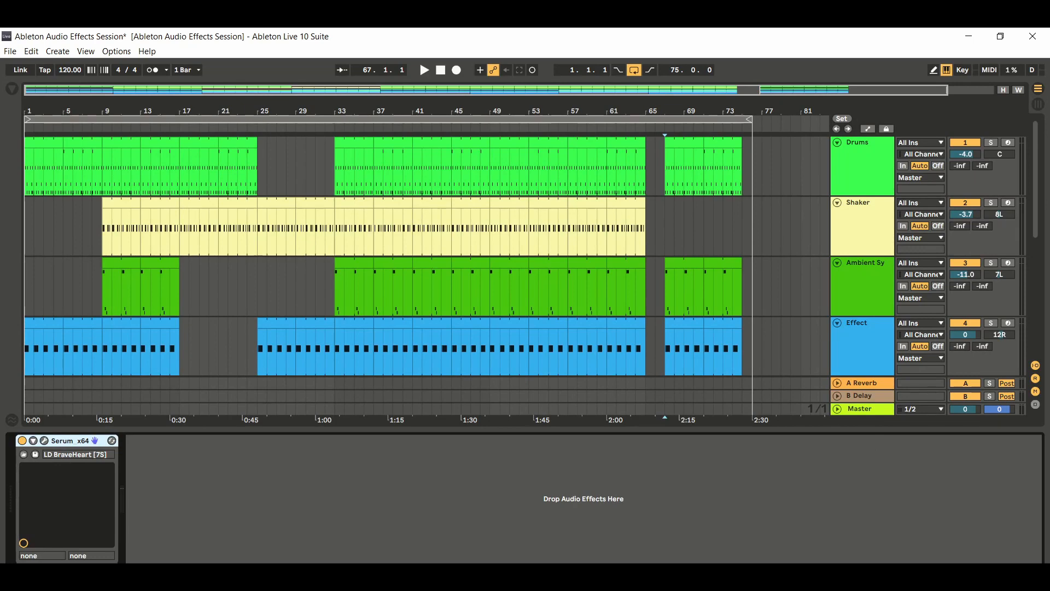
pyautogui.click(1037, 573)
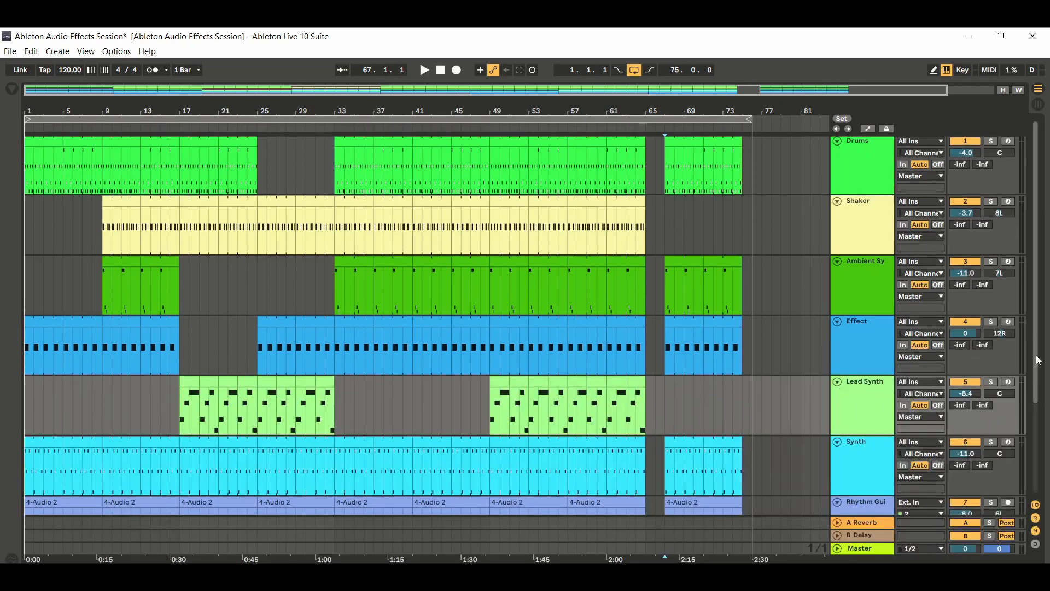
# Look over the lower tracks of the arrangement and show the device chain of the Master track
pyautogui.moveTo(1035, 345); pyautogui.dragTo(1035, 410)
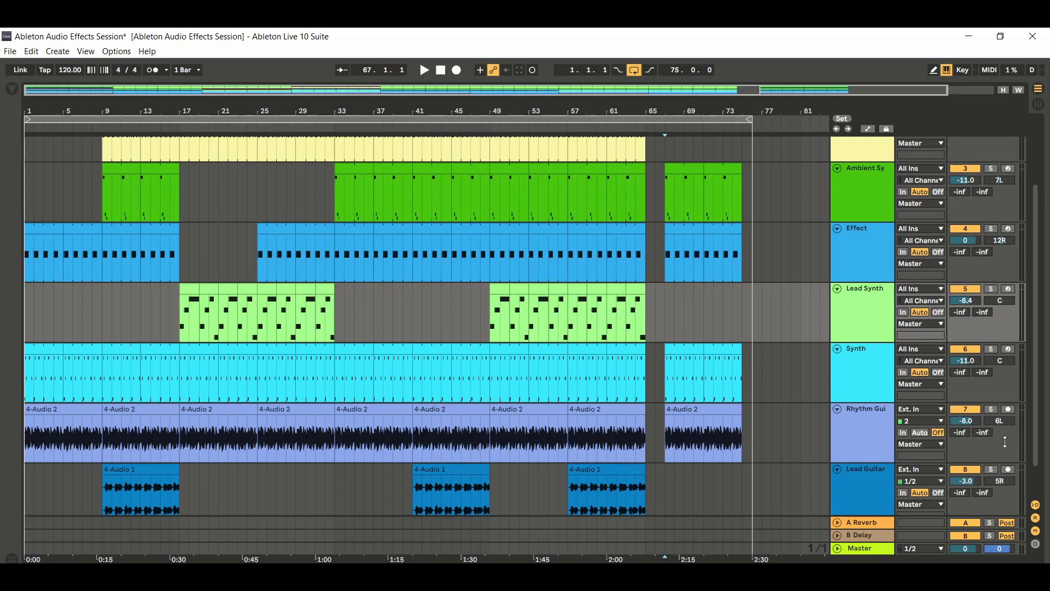
pyautogui.moveTo(1035, 407); pyautogui.dragTo(1038, 457)
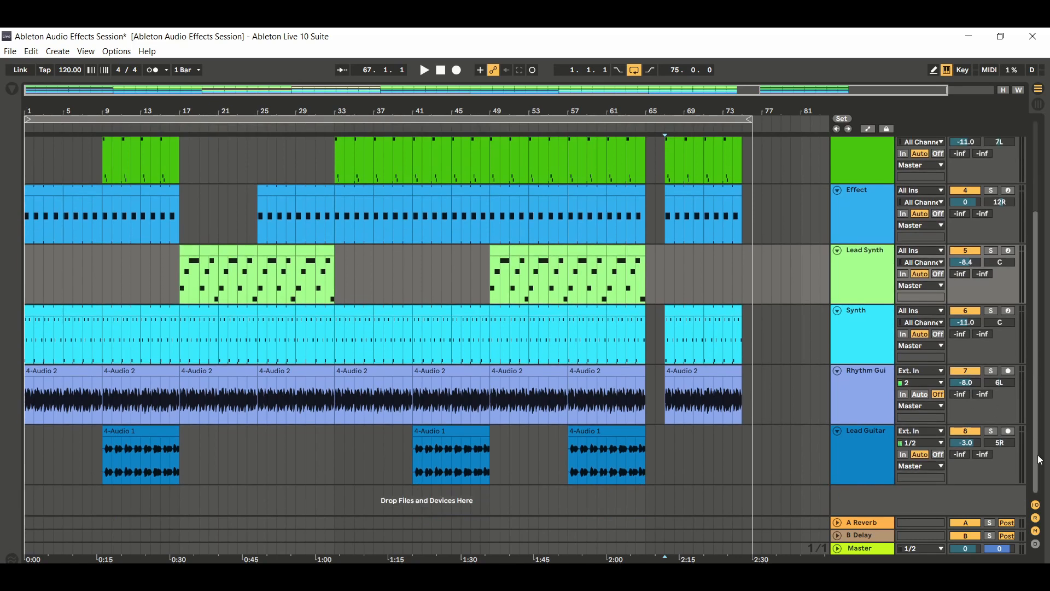
pyautogui.doubleClick(882, 547)
pyautogui.click(278, 439)
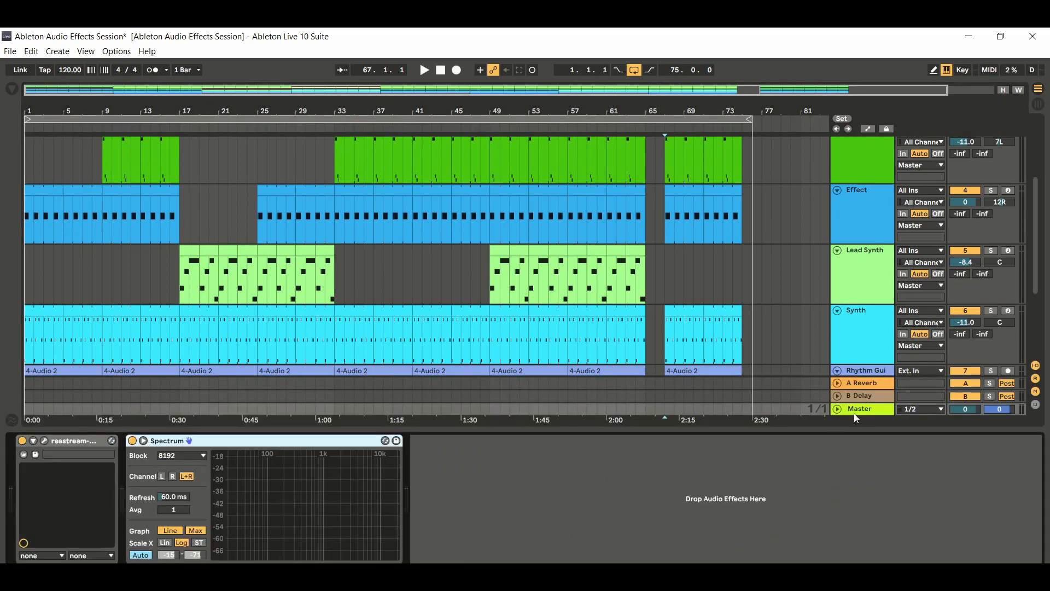
# Look through the Audio Effects category in the browser from Amp to Vocoder and hide the browser
pyautogui.click(11, 88)
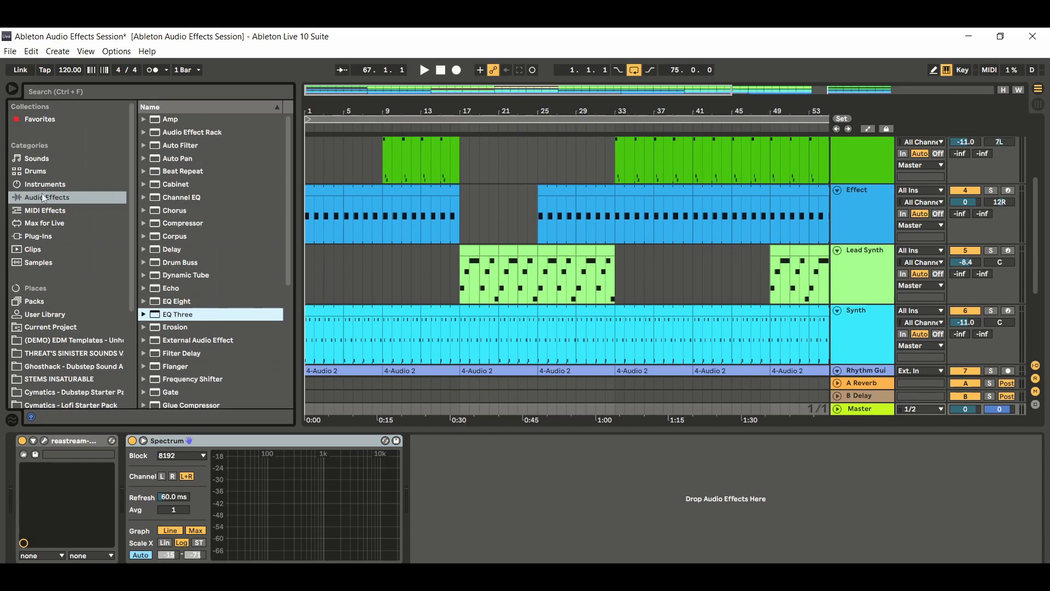
pyautogui.moveTo(288, 182); pyautogui.dragTo(277, 340)
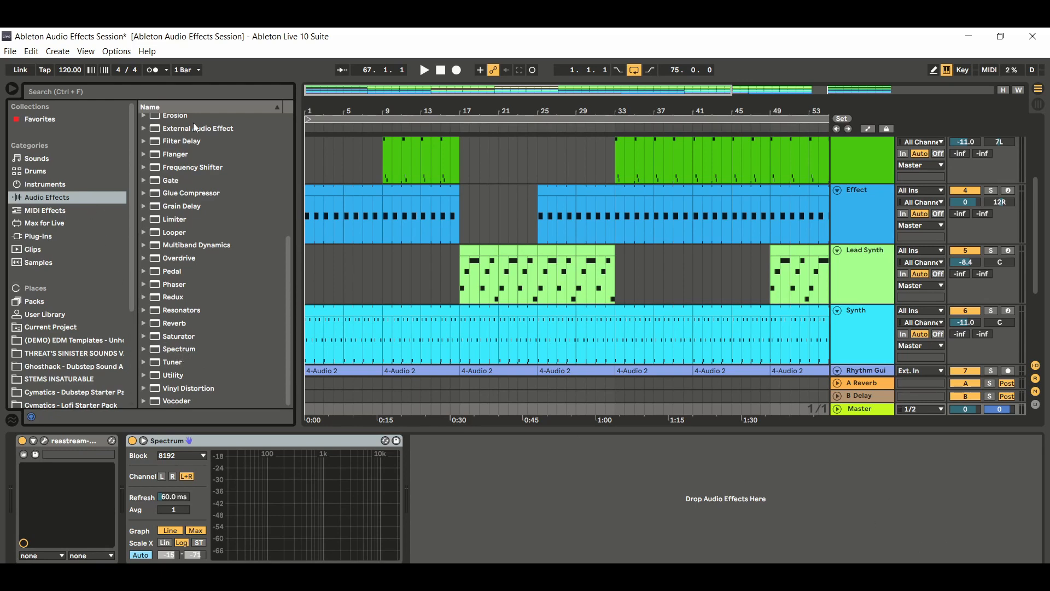
pyautogui.click(13, 89)
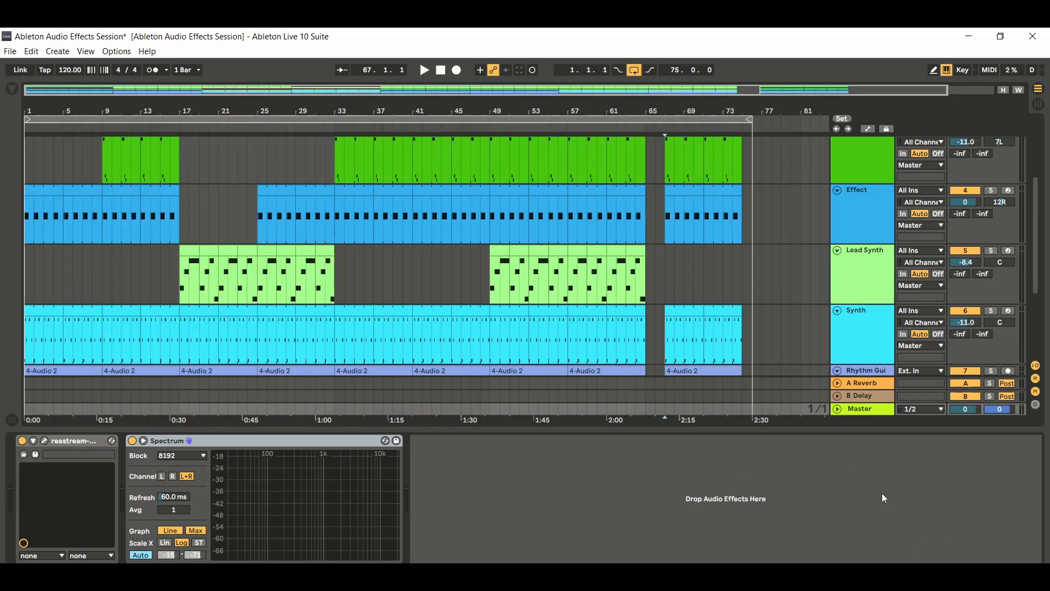
# Hide the devices, return to the arrangement's first tracks and point out Drums, Shaker, Ambient Synth and Effect
pyautogui.hotkey('ctrl', 'alt', 'l')
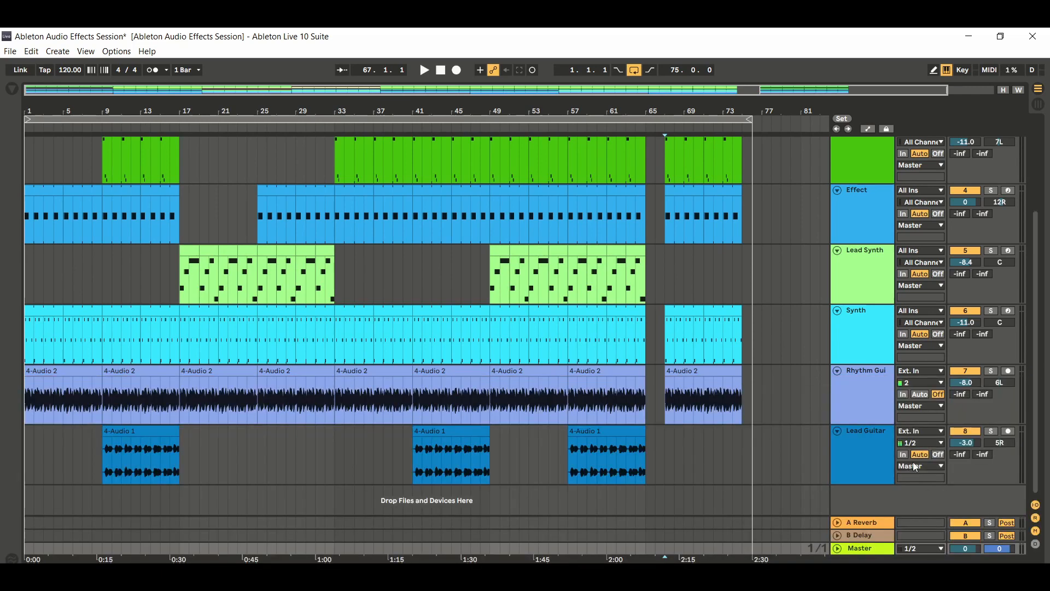
pyautogui.moveTo(1038, 368); pyautogui.dragTo(1038, 246)
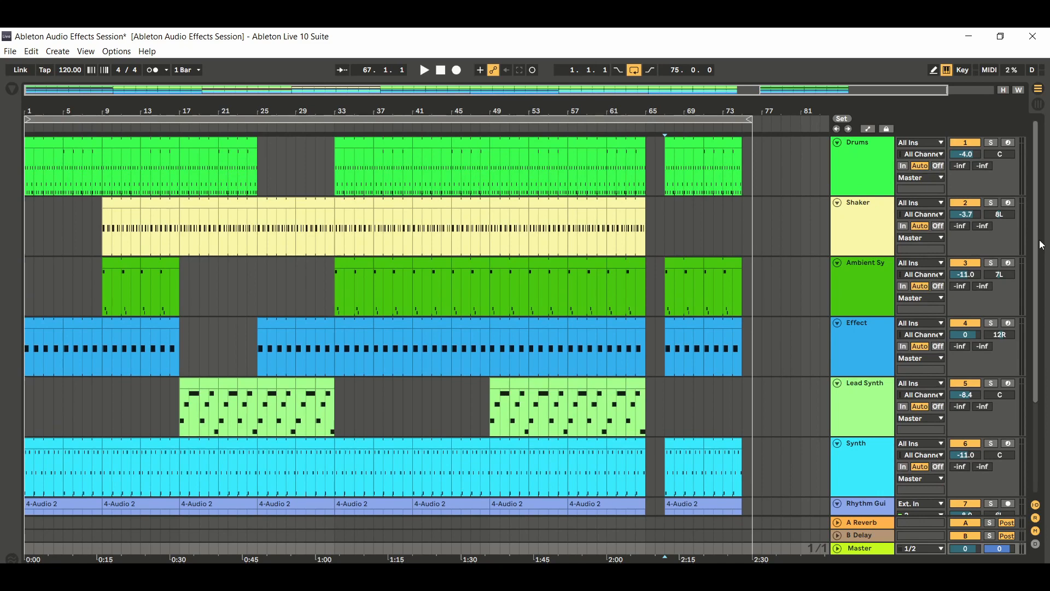
pyautogui.click(877, 166)
pyautogui.click(877, 225)
pyautogui.click(872, 287)
pyautogui.click(871, 338)
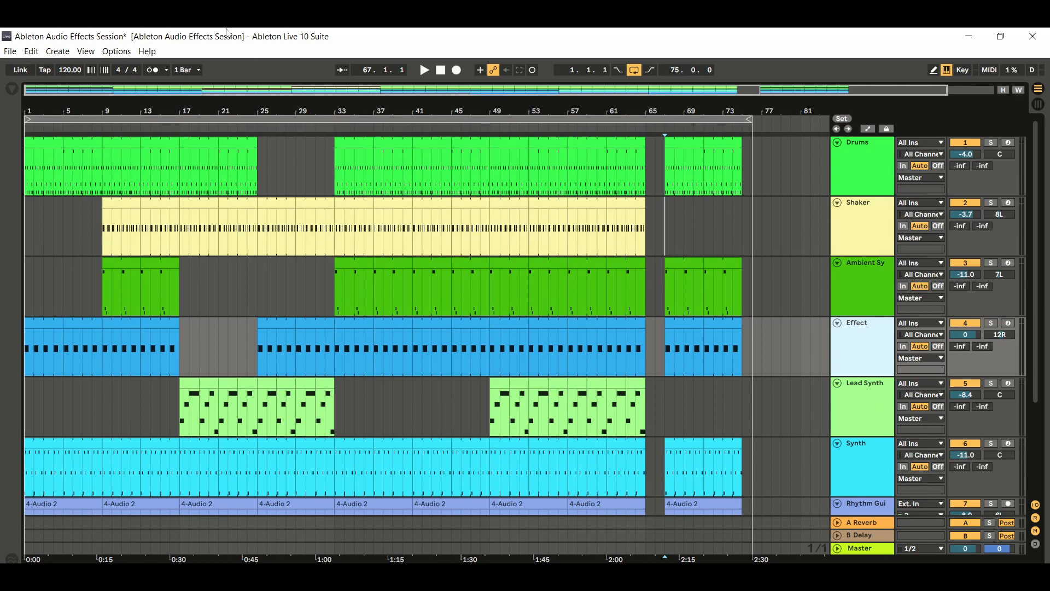
# Show the browser and look through the EQ Three presets in the Audio Effects category, then collapse the preset list
pyautogui.click(11, 89)
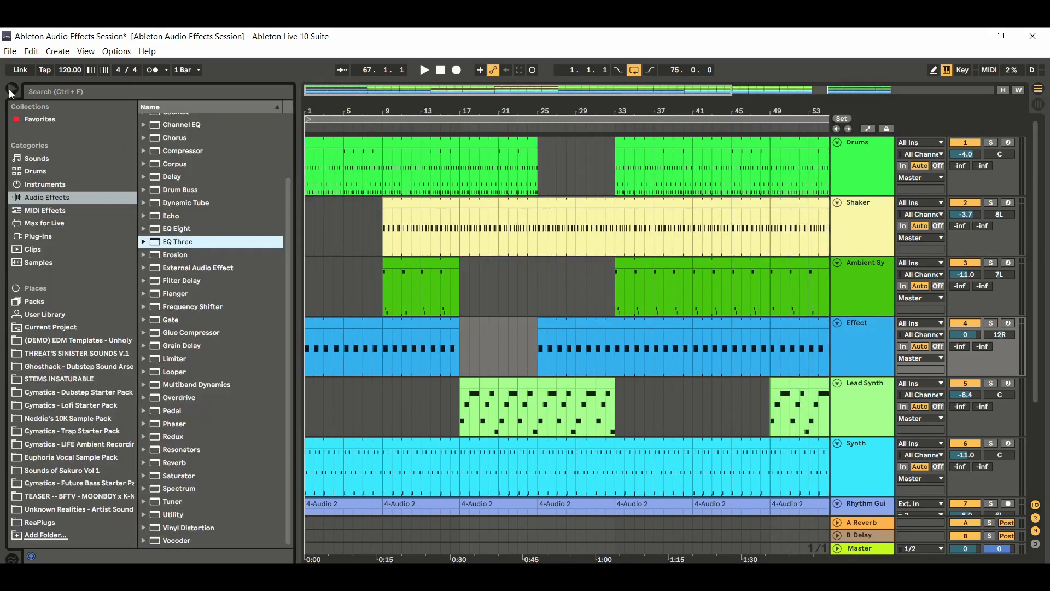
pyautogui.click(44, 196)
pyautogui.click(180, 245)
pyautogui.click(143, 241)
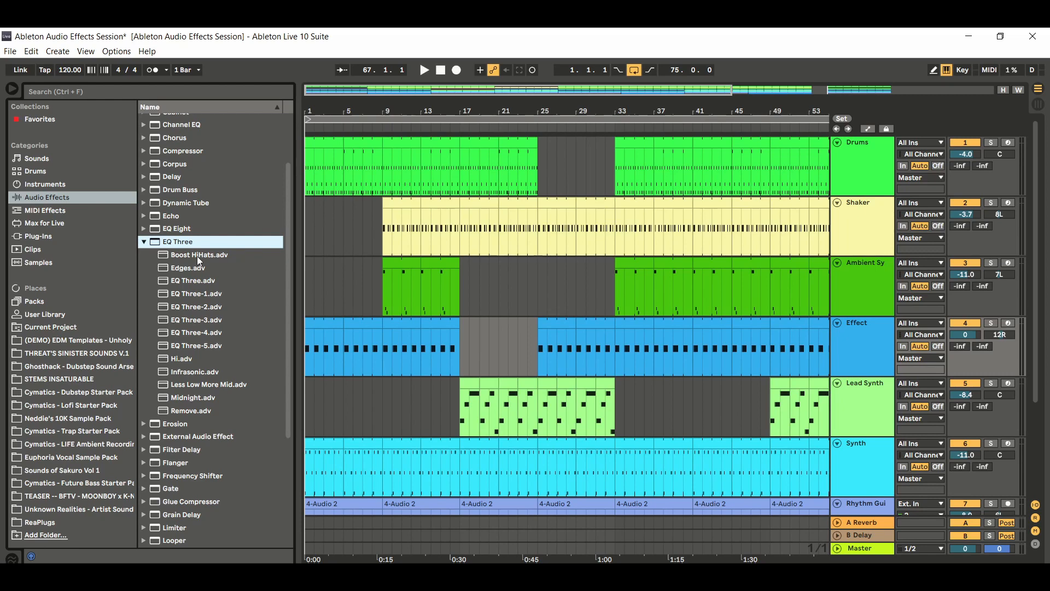
pyautogui.click(187, 308)
pyautogui.click(191, 296)
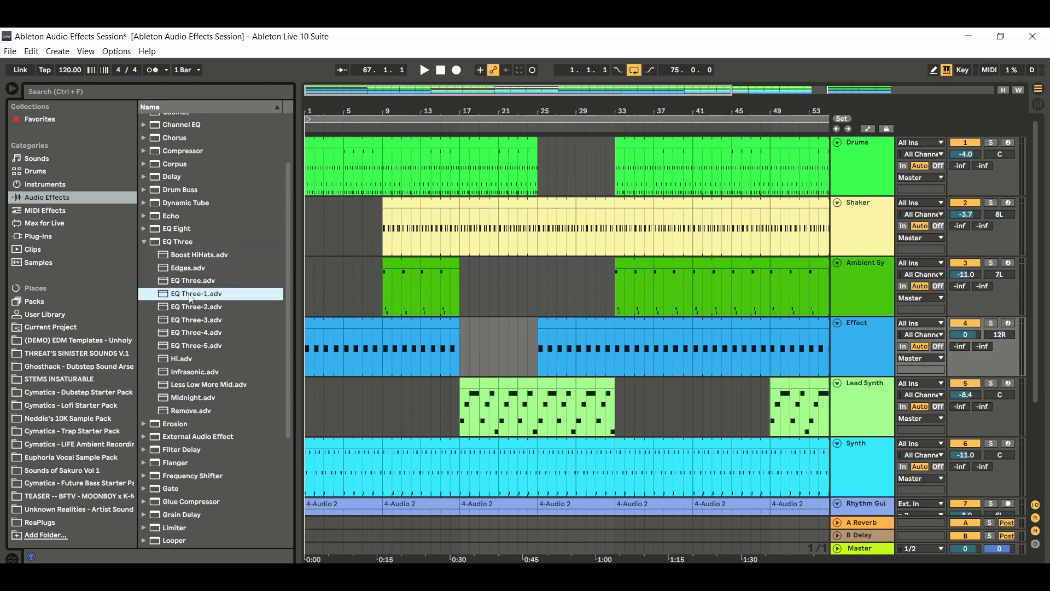
pyautogui.click(191, 319)
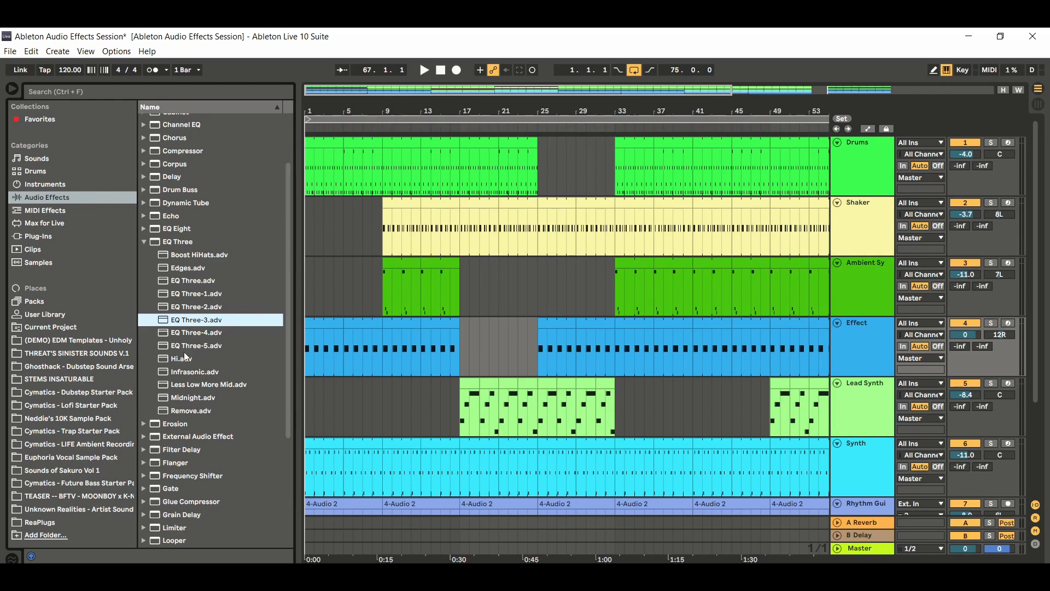
pyautogui.click(143, 241)
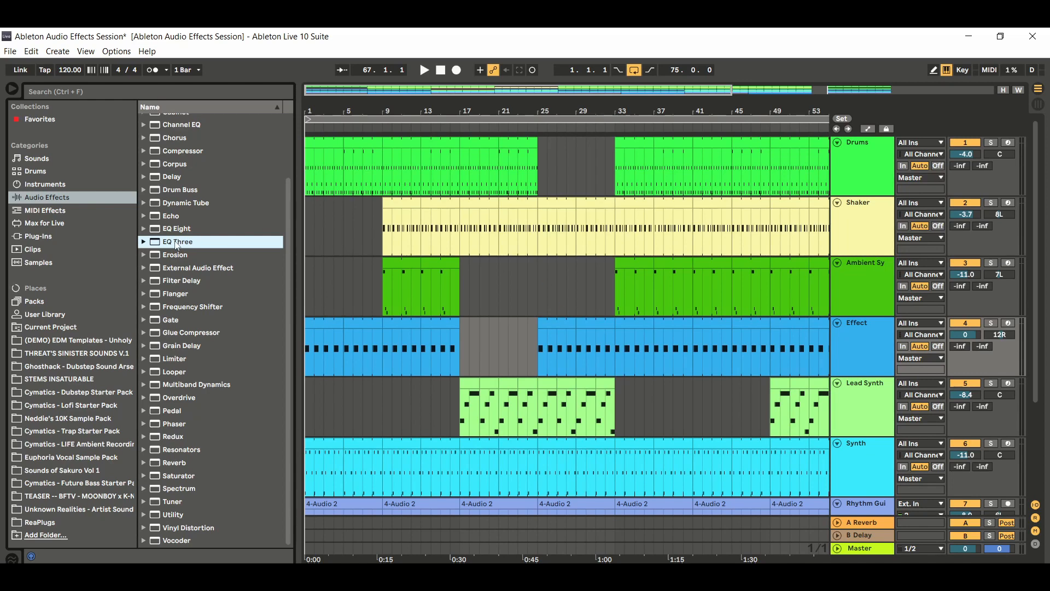
# Add the EQ Three audio effect to the Drums track
pyautogui.moveTo(176, 245); pyautogui.dragTo(845, 171)
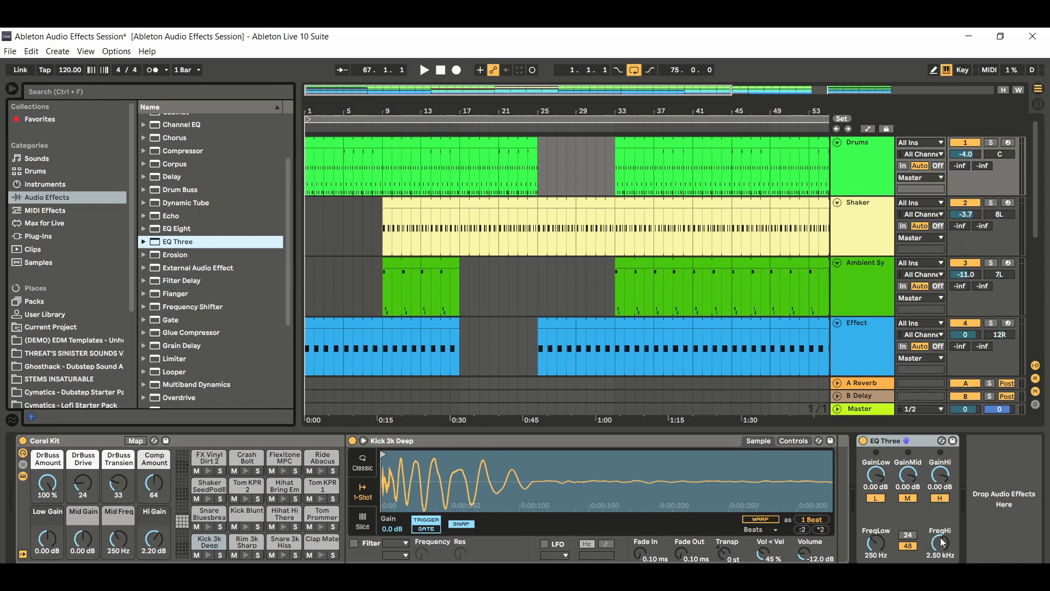
pyautogui.click(923, 441)
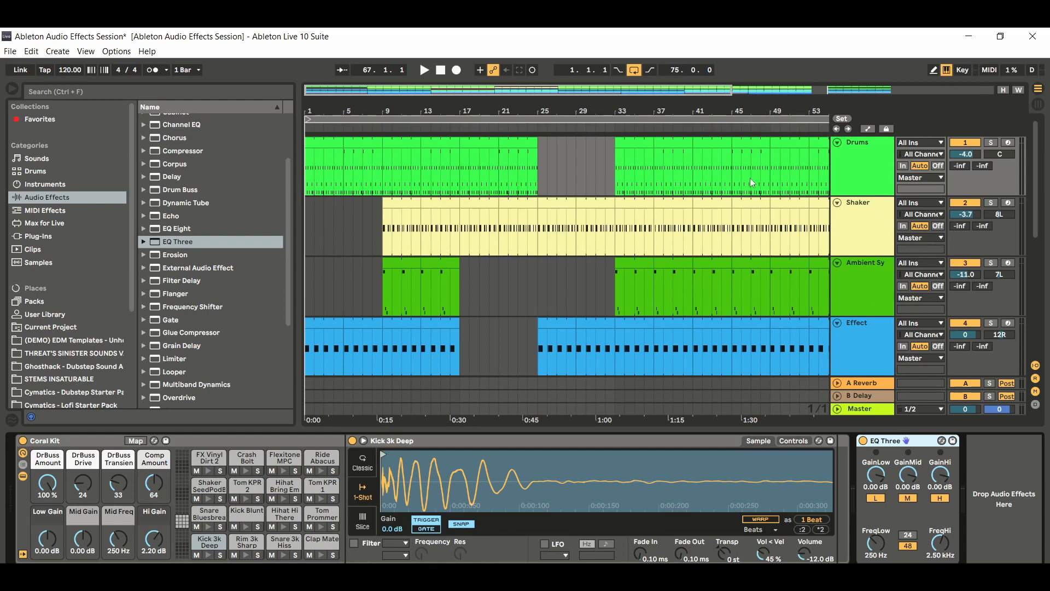
# Hide the devices and browser, and set the arrangement loop to the eight bars starting at bar 57
pyautogui.click(441, 70)
pyautogui.click(434, 142)
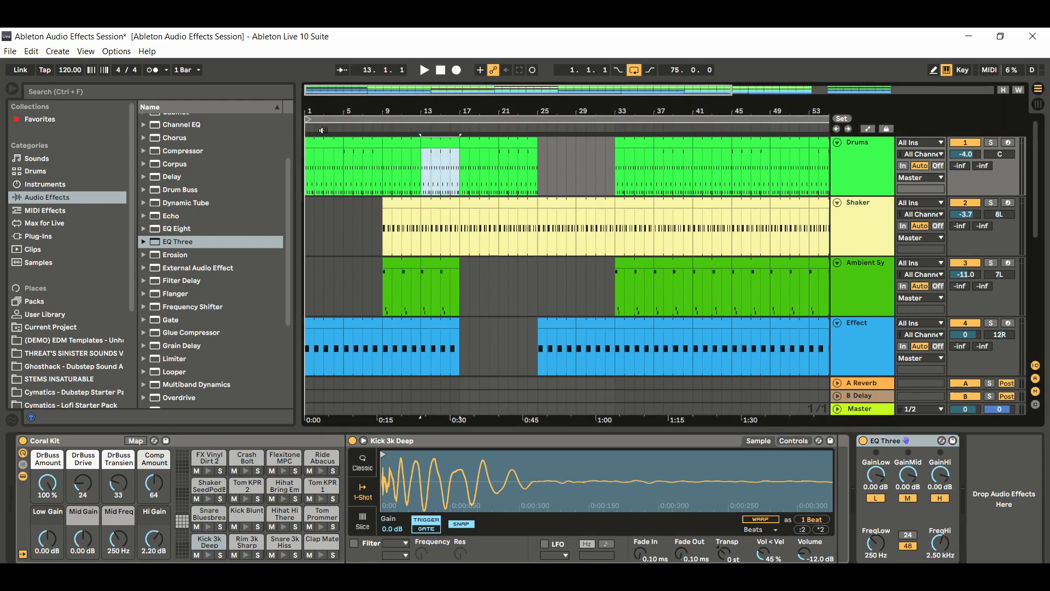
pyautogui.hotkey('ctrl', 'a')
pyautogui.moveTo(377, 126); pyautogui.dragTo(353, 124)
pyautogui.hotkey('ctrl', 'alt', 'l')
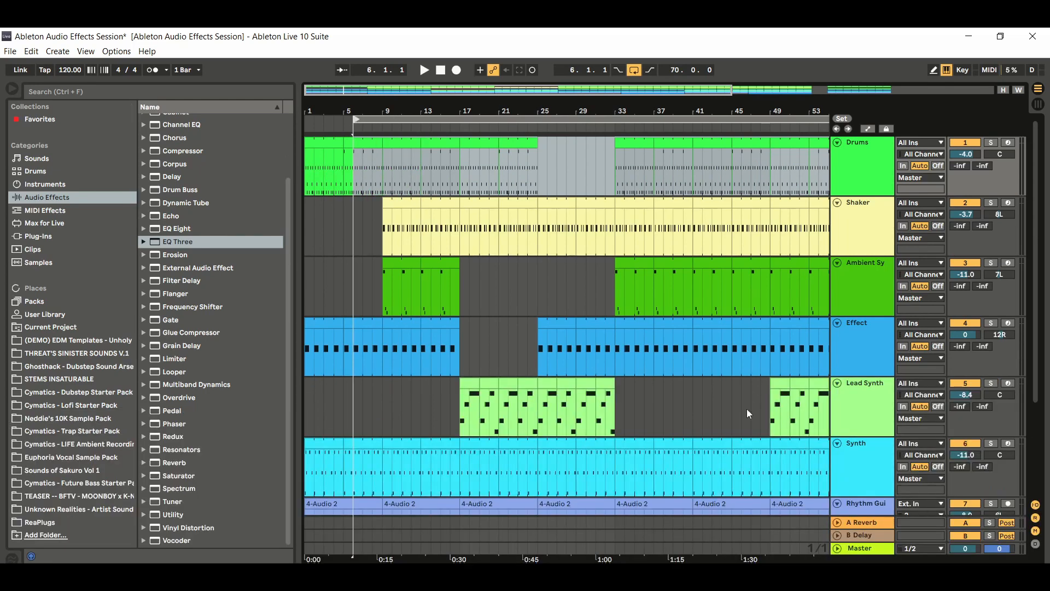
pyautogui.hotkey('ctrl', 'alt', 'b')
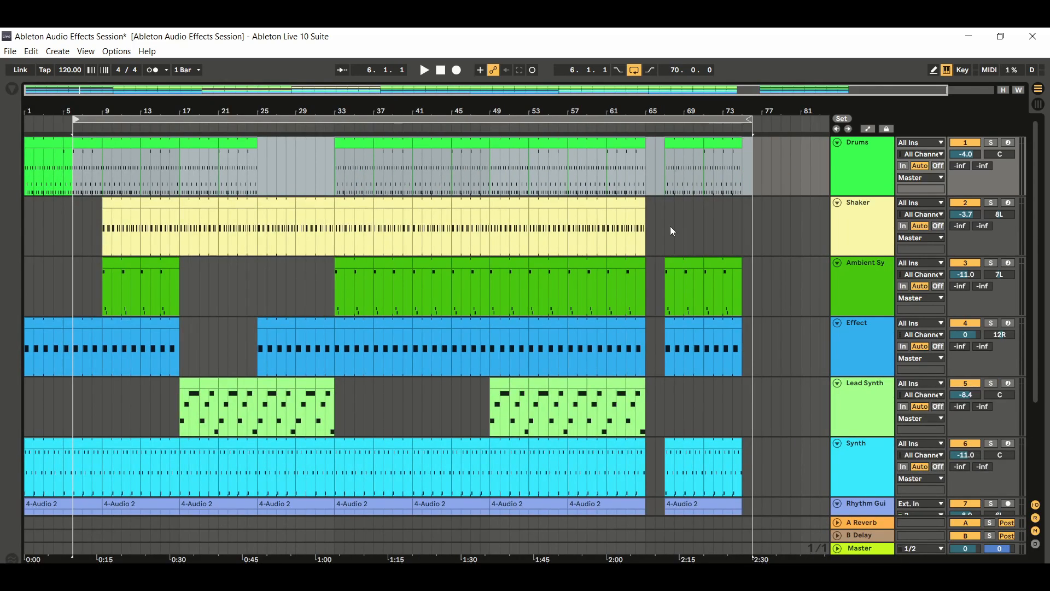
pyautogui.moveTo(1035, 291)
pyautogui.mouseDown()
pyautogui.moveTo(1036, 380)
pyautogui.moveTo(1037, 287)
pyautogui.mouseUp()
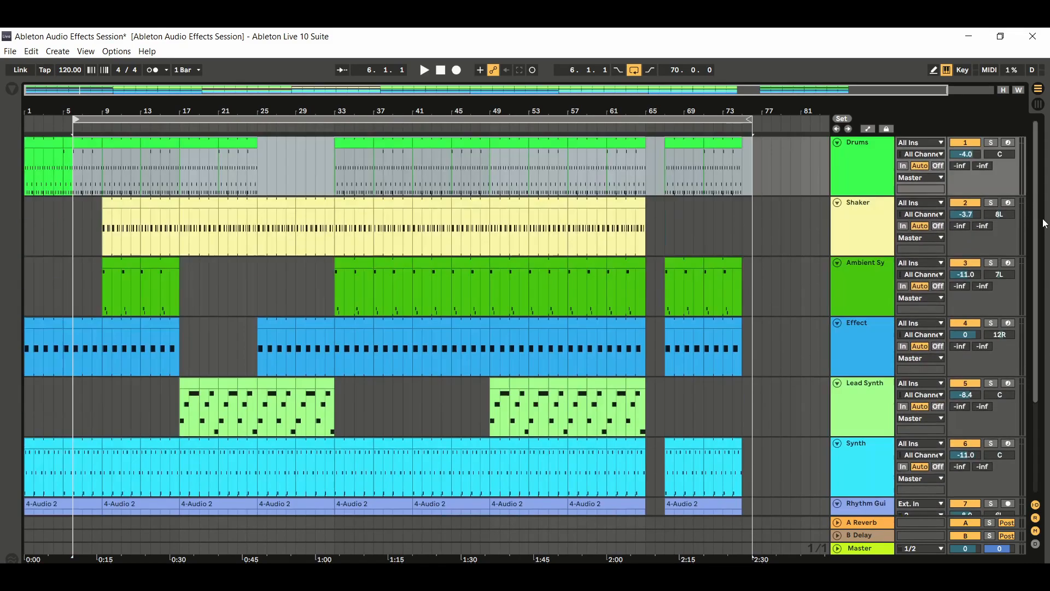
pyautogui.moveTo(749, 119); pyautogui.dragTo(645, 119)
pyautogui.moveTo(76, 120); pyautogui.dragTo(567, 130)
pyautogui.click(596, 119)
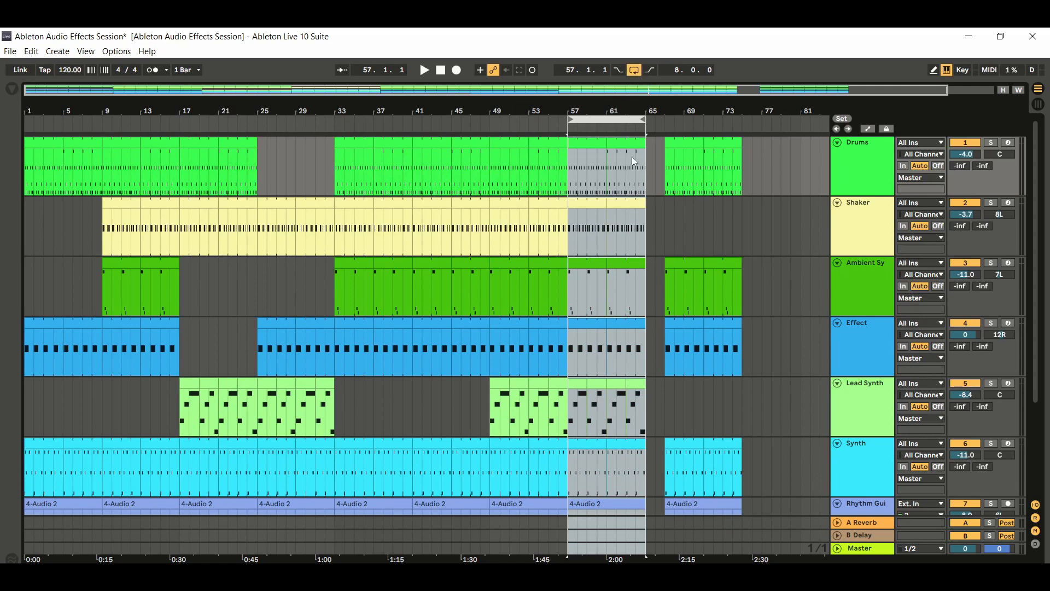
# Audition the looped section with all tracks, and solo the Drums track to play it alone with its devices shown
pyautogui.click(426, 70)
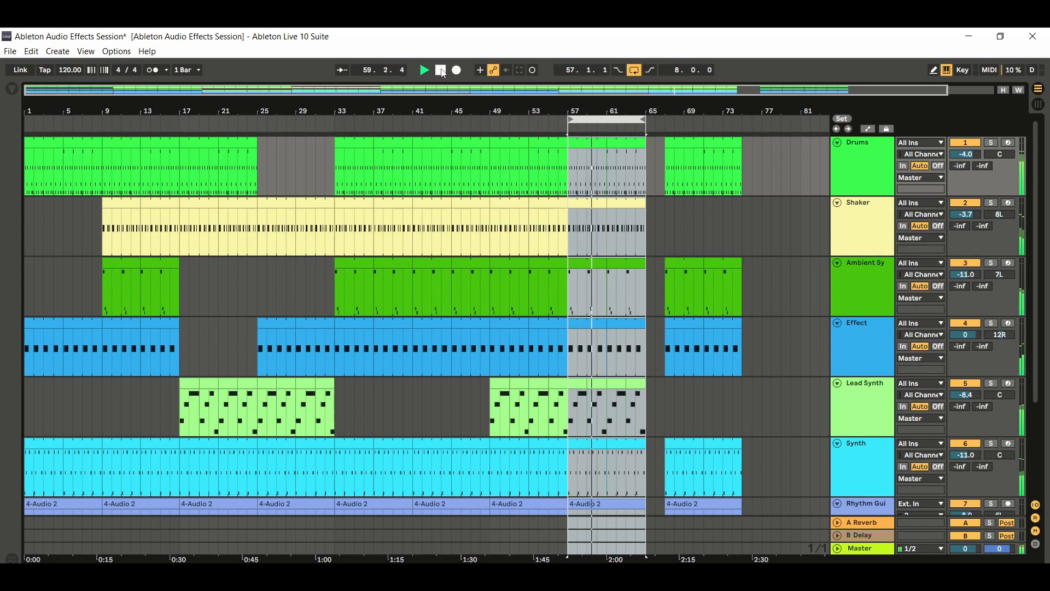
pyautogui.click(441, 70)
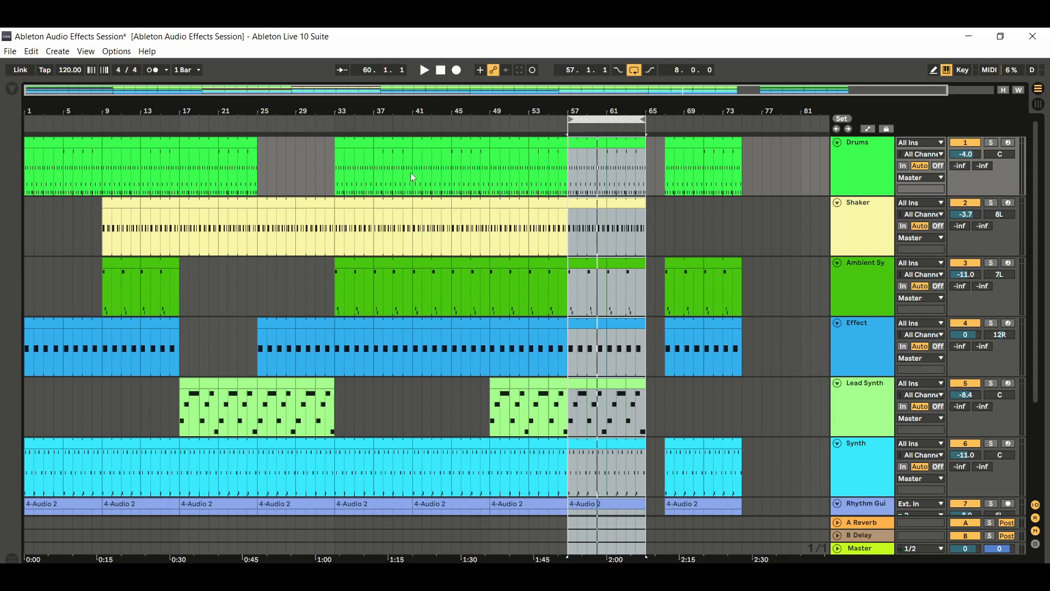
pyautogui.click(991, 143)
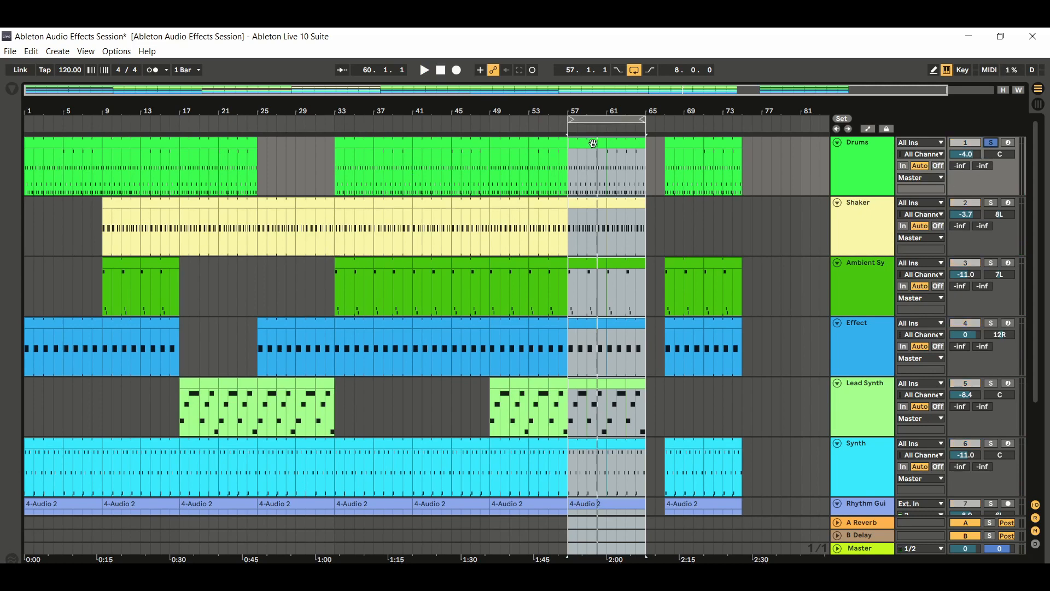
pyautogui.moveTo(607, 145); pyautogui.dragTo(572, 145)
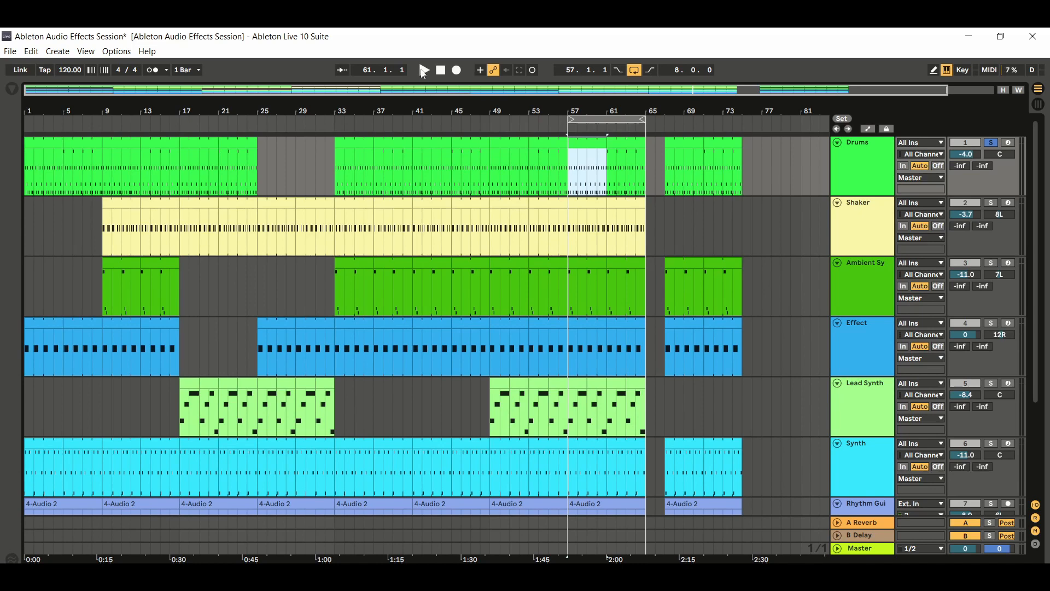
pyautogui.click(424, 73)
pyautogui.hotkey('ctrl', 'alt', 'l')
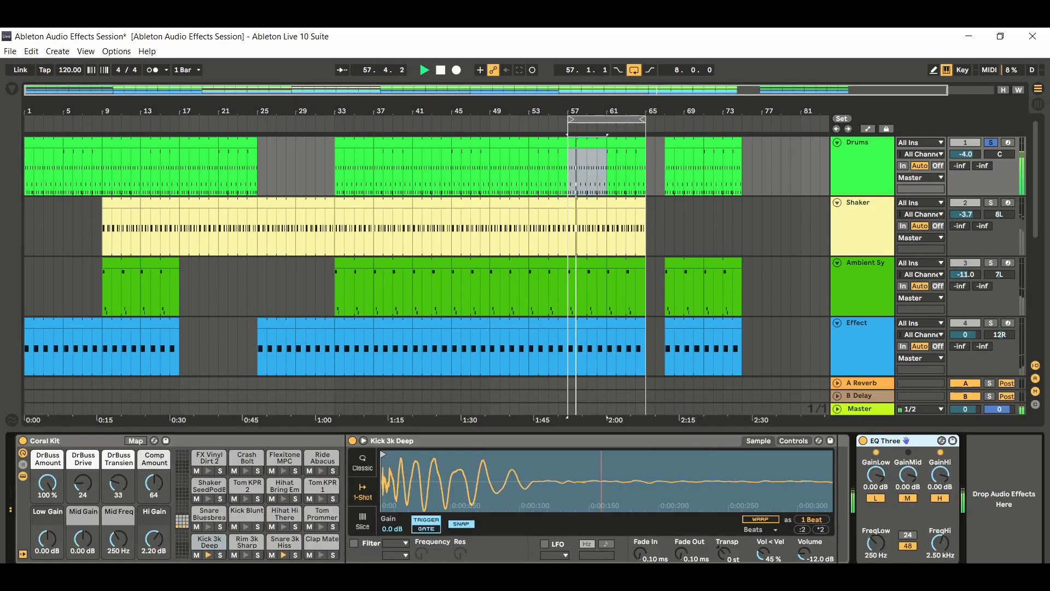
pyautogui.click(440, 70)
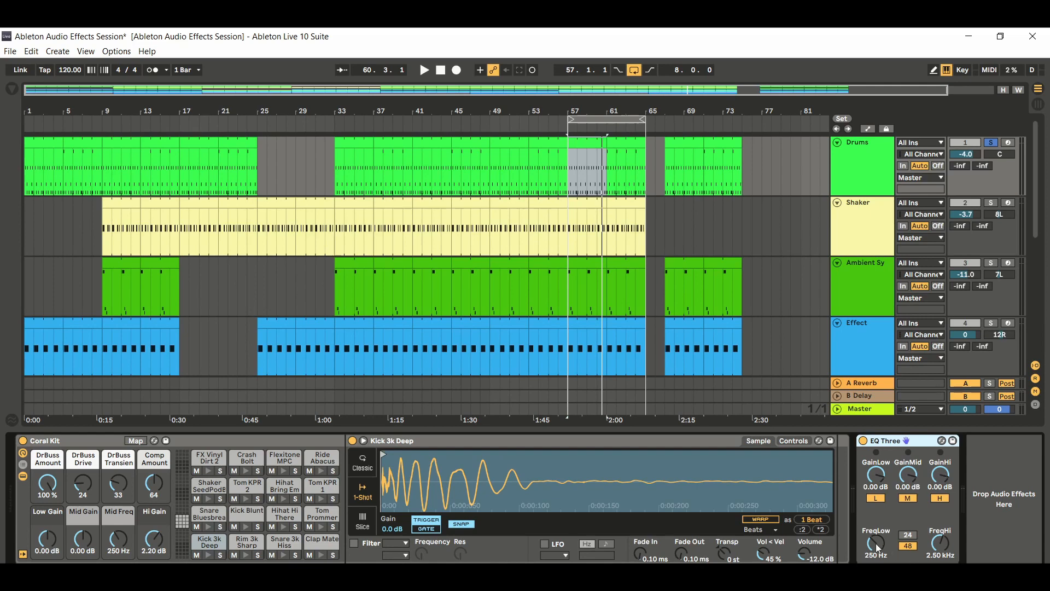
# Set the crossover frequencies of the Drums track's EQ Three to 150 Hz for FreqLow and 723 Hz for FreqHi
pyautogui.moveTo(875, 543); pyautogui.dragTo(875, 553)
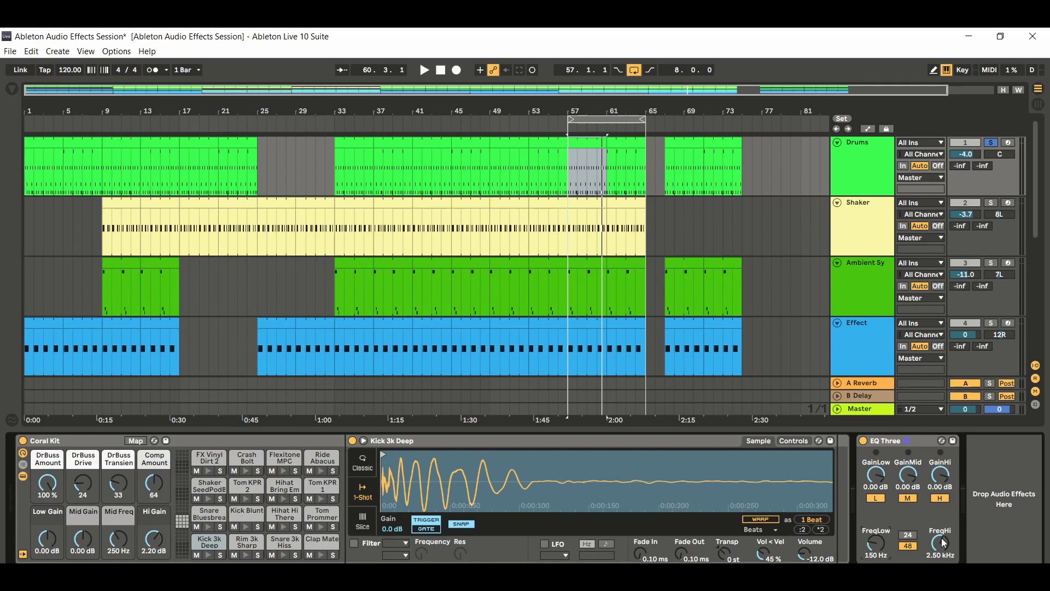
pyautogui.moveTo(940, 537); pyautogui.dragTo(941, 554)
# Open the Drums clip at bar 61, examine its hi-hat, kick, clap and snare note lanes, and hide the clip's notes
pyautogui.doubleClick(620, 145)
pyautogui.scroll(2, 197, 432)
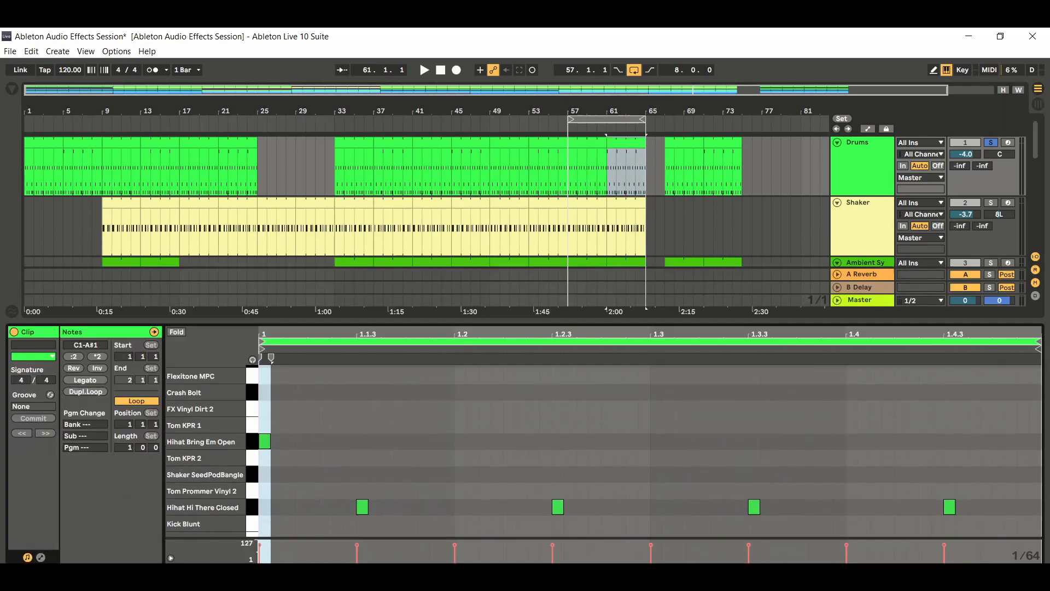
pyautogui.scroll(-3, 197, 432)
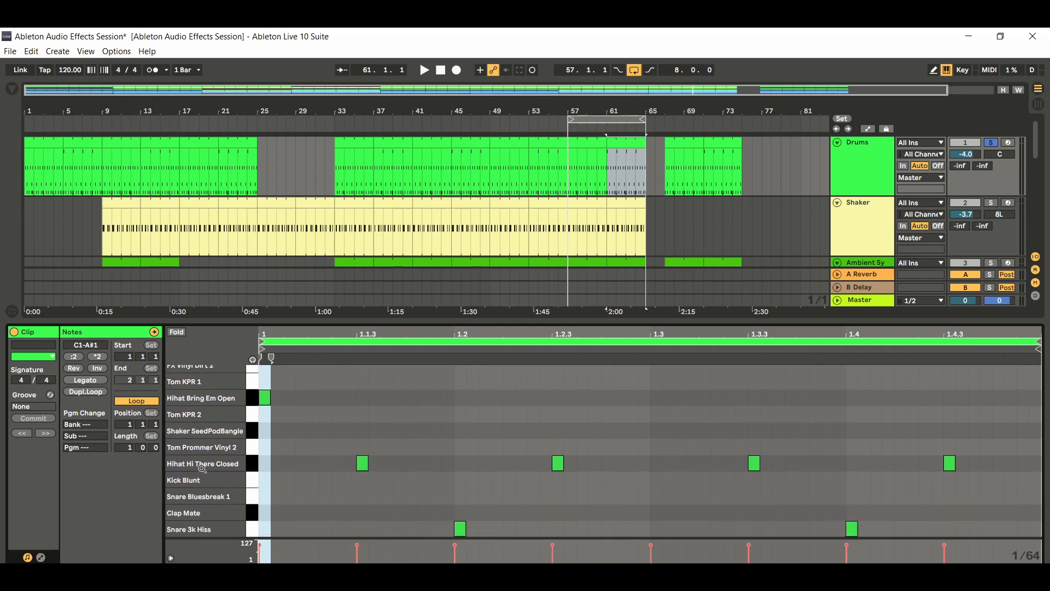
pyautogui.scroll(1, 200, 450)
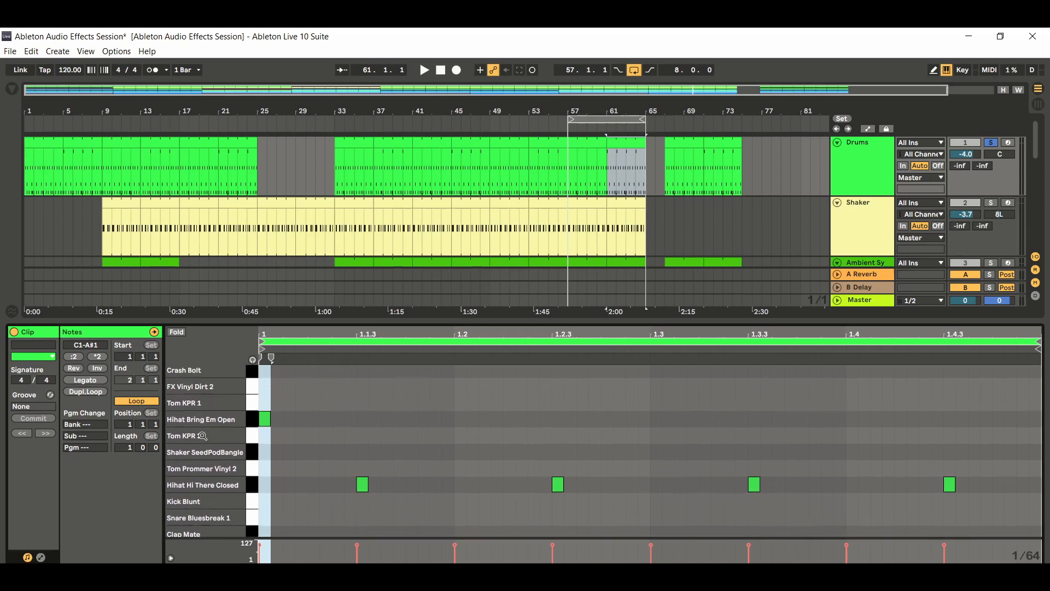
pyautogui.scroll(-1, 200, 466)
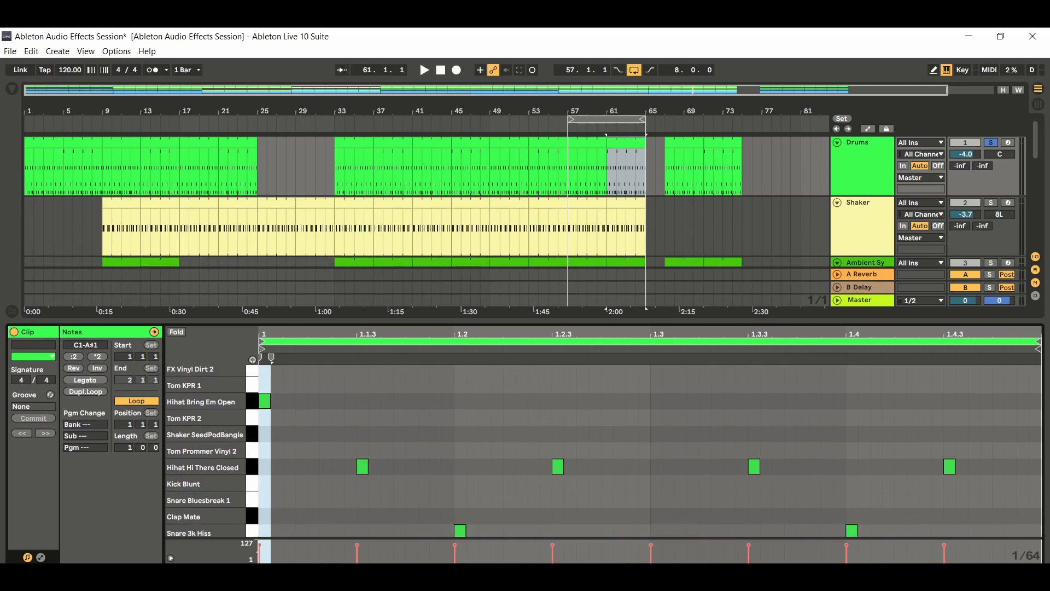
pyautogui.hotkey('ctrl', 'alt', 'l')
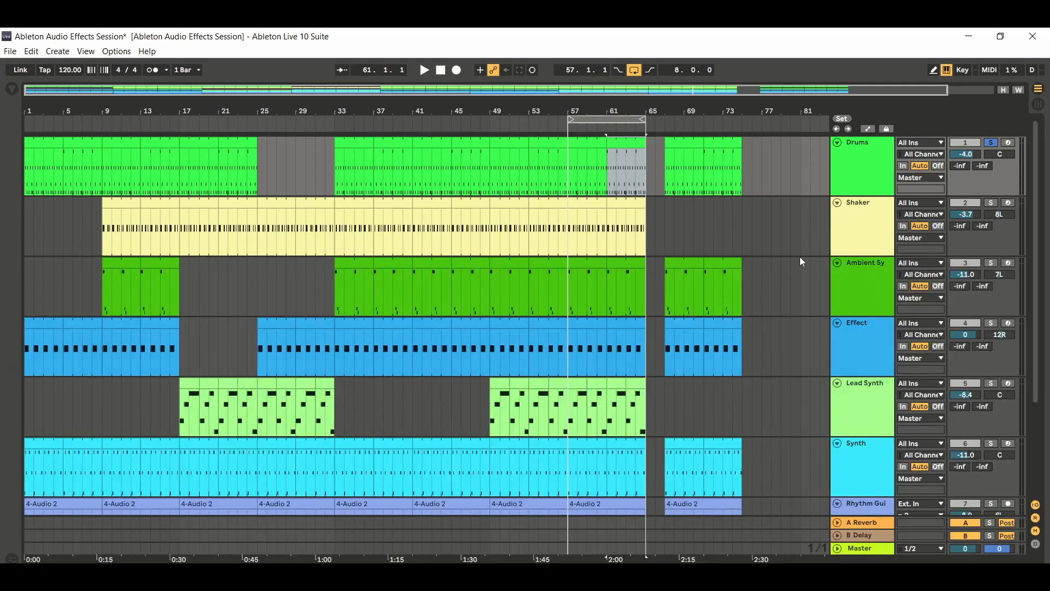
# Play the looped section of the soloed Drums track and compare its sound with EQ Three bypassed and active
pyautogui.click(607, 119)
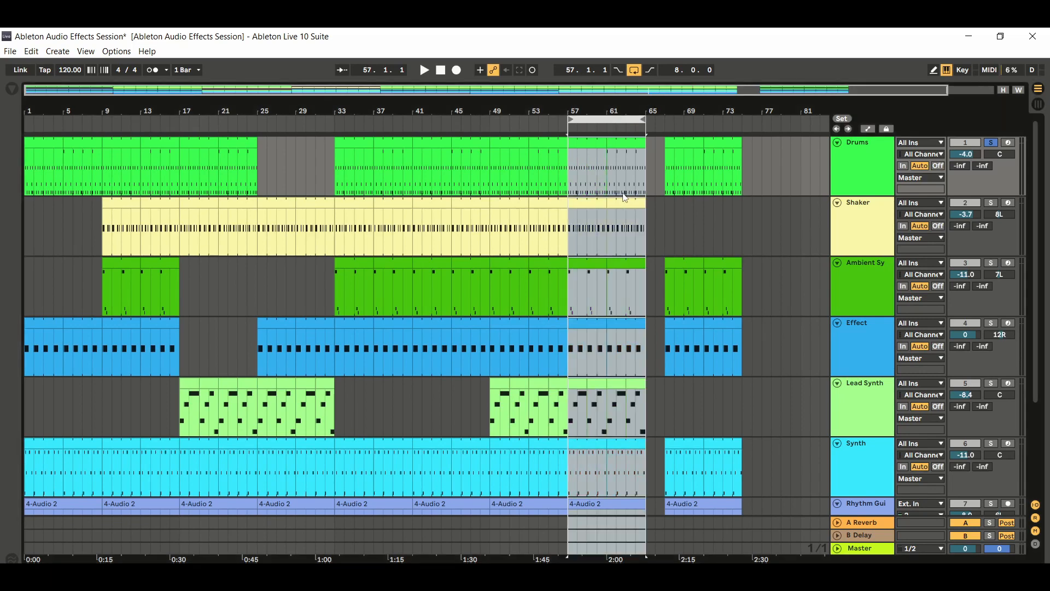
pyautogui.click(425, 71)
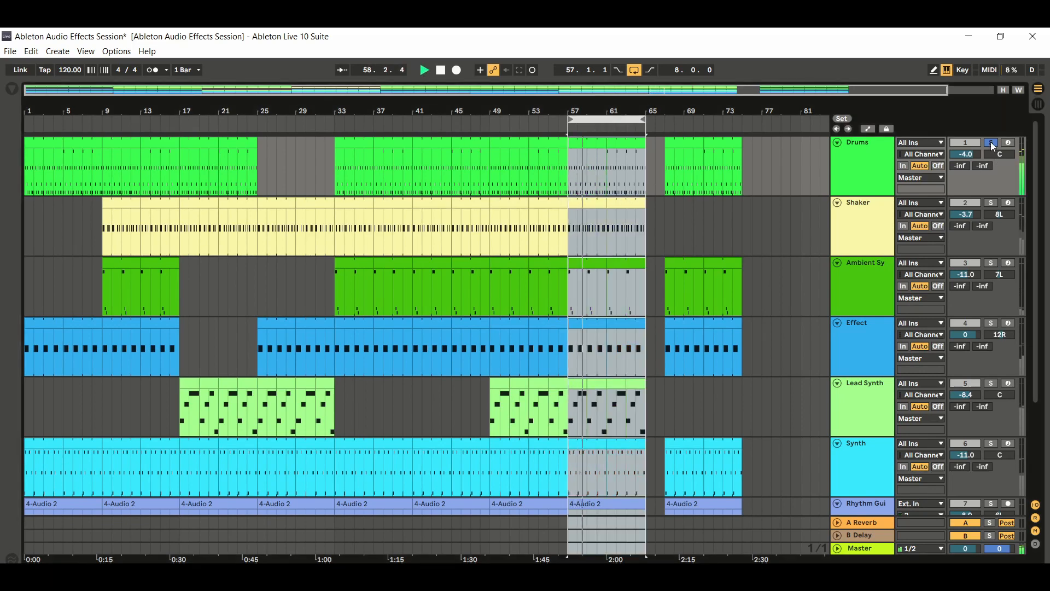
pyautogui.doubleClick(868, 165)
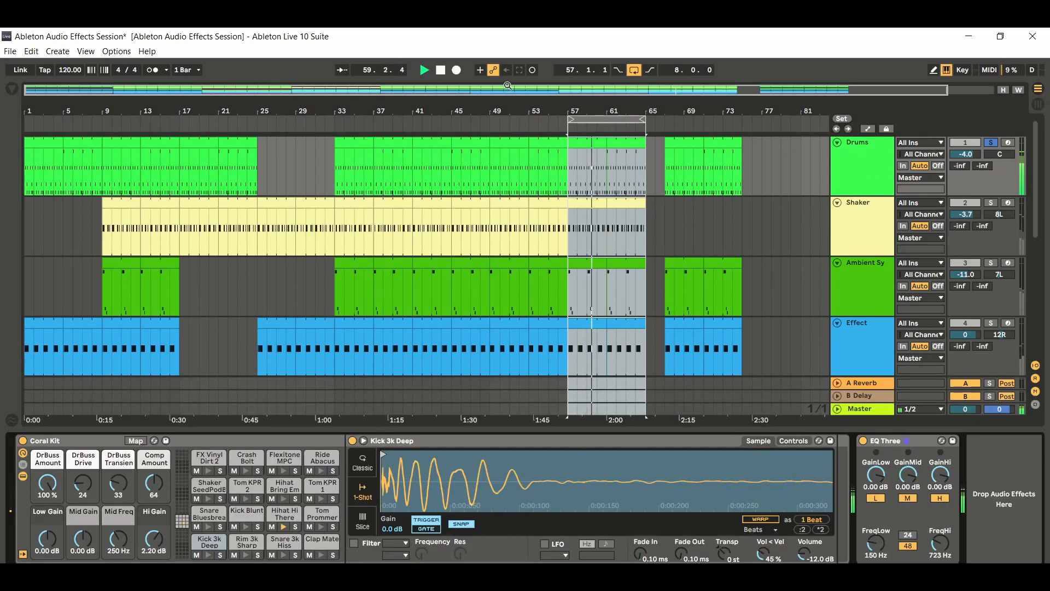
pyautogui.click(863, 441)
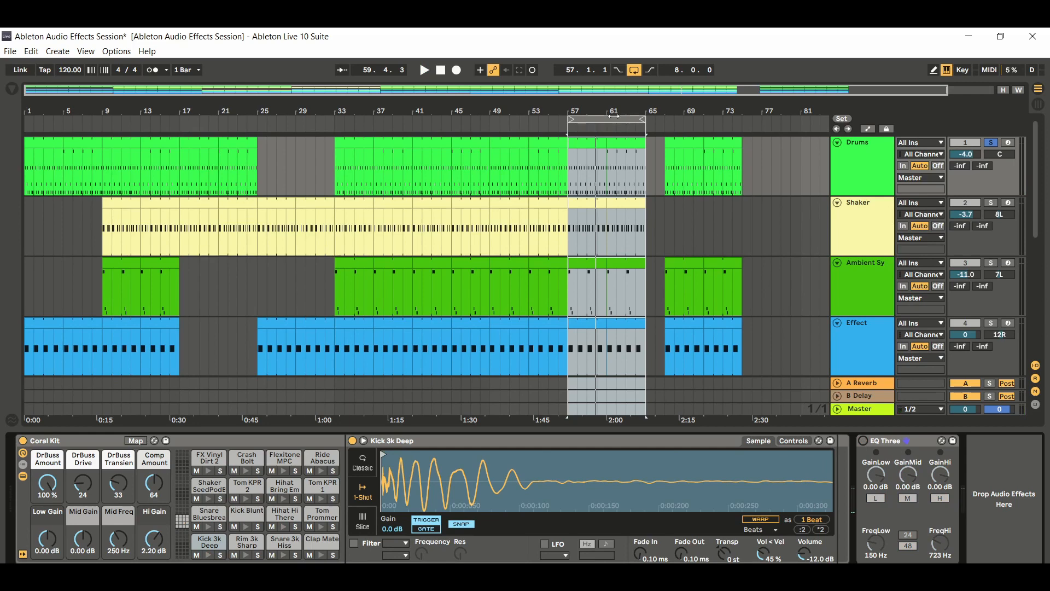
pyautogui.click(613, 116)
pyautogui.click(424, 70)
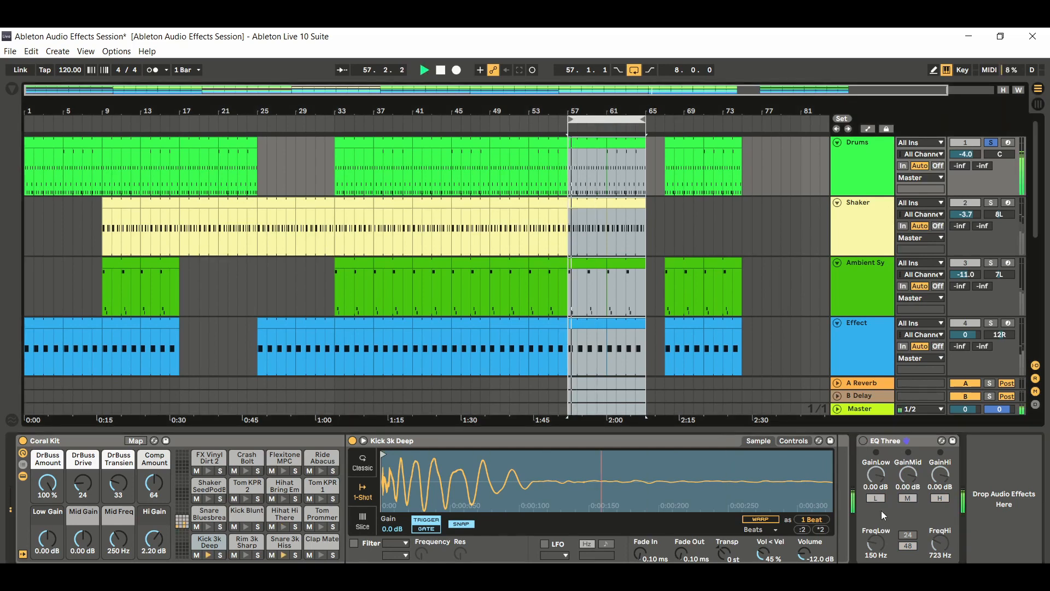
pyautogui.click(863, 441)
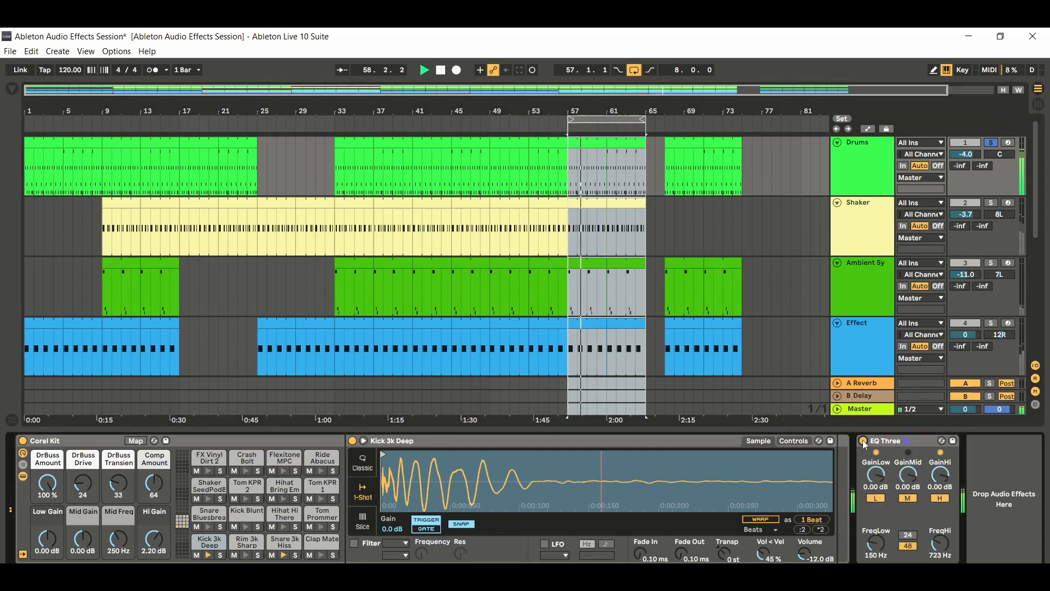
pyautogui.click(863, 441)
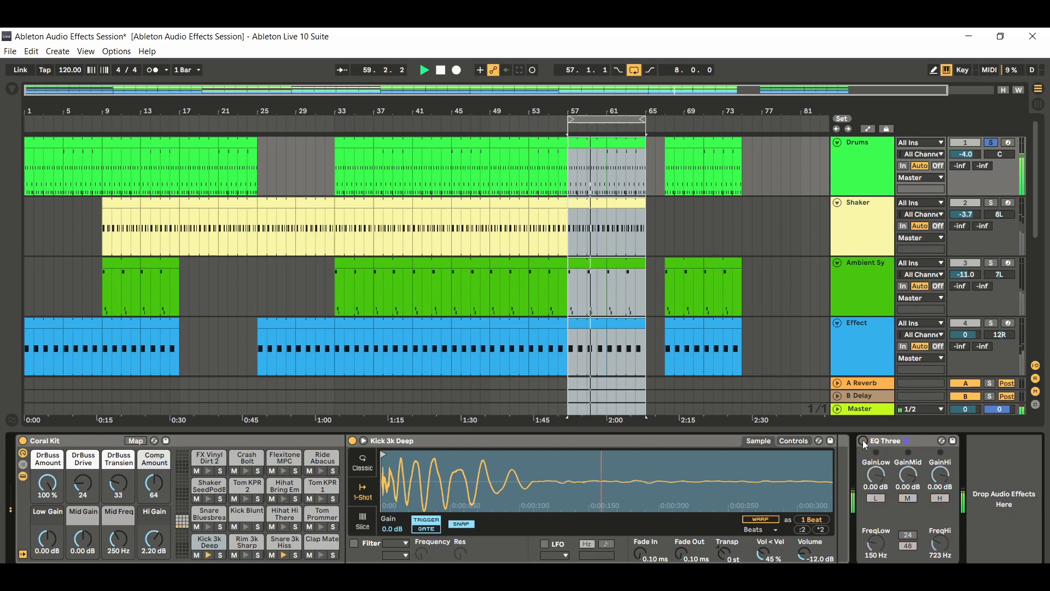
pyautogui.click(864, 441)
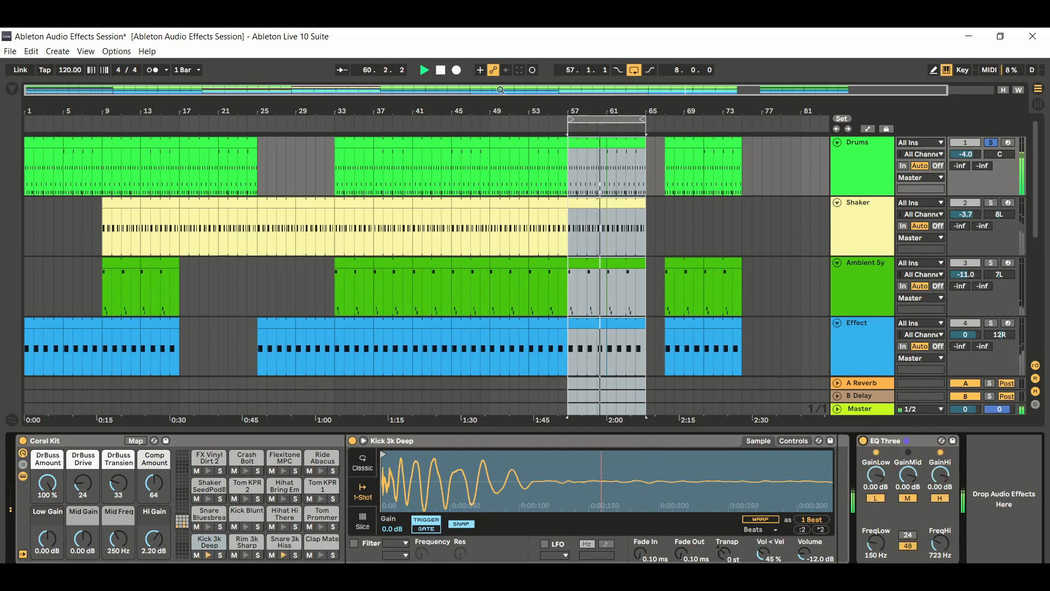
# Boost GainLow on the Drums track's EQ Three to 2.51 dB while auditioning the loop, and unsolo the Drums track
pyautogui.click(440, 70)
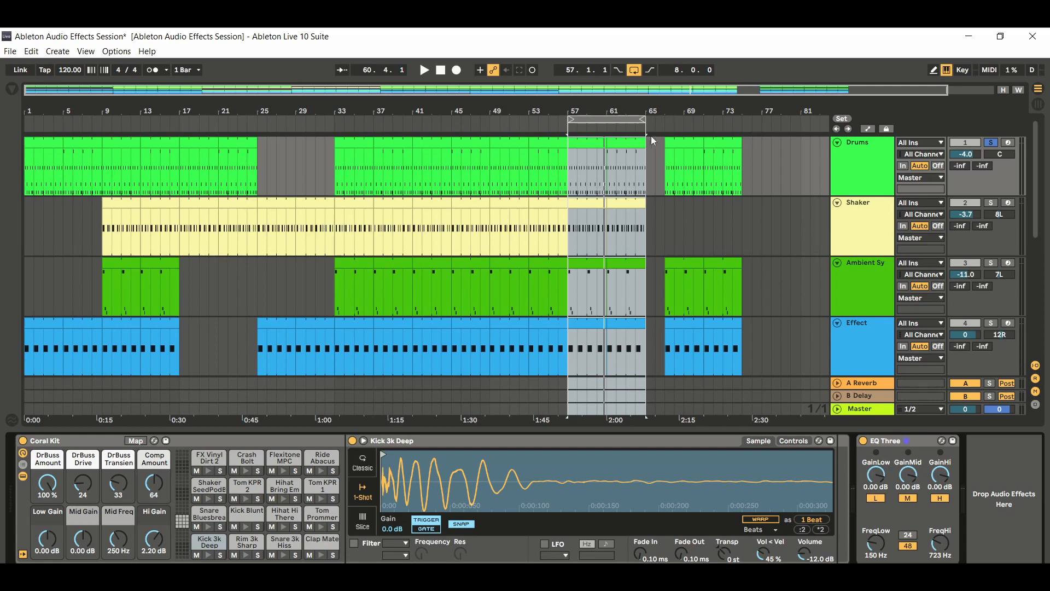
pyautogui.click(425, 70)
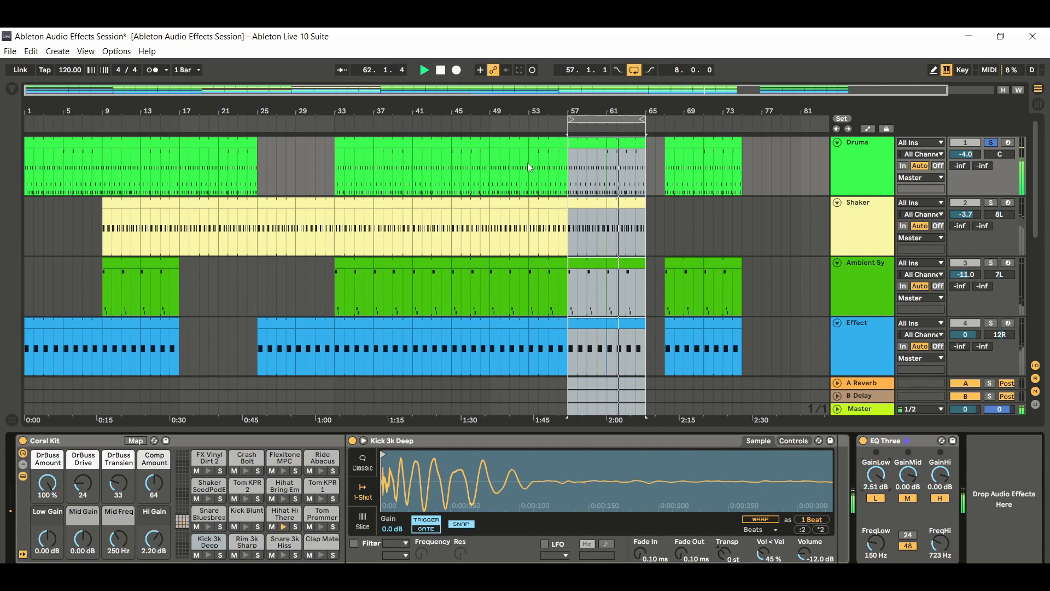
pyautogui.click(440, 70)
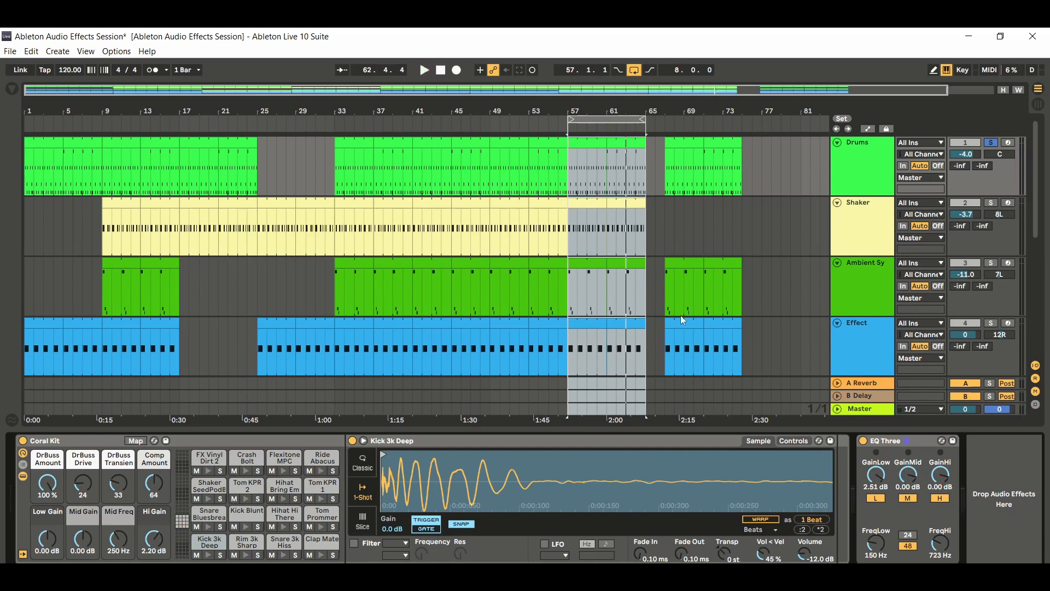
pyautogui.click(990, 142)
pyautogui.click(882, 177)
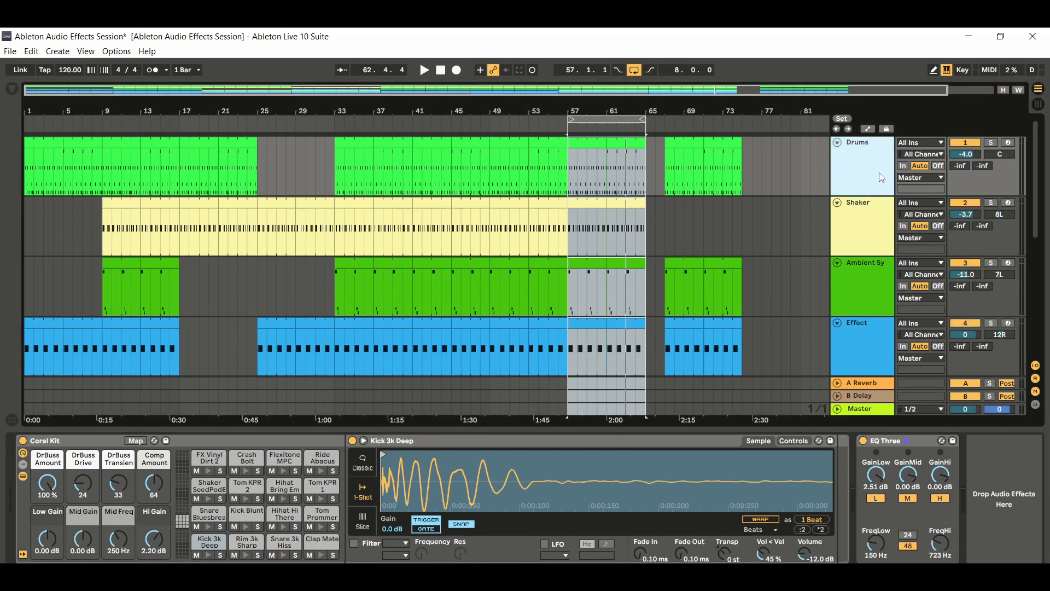
# Arm the Shaker track for recording and add the EQ Three audio effect after its Impulse instrument
pyautogui.click(883, 233)
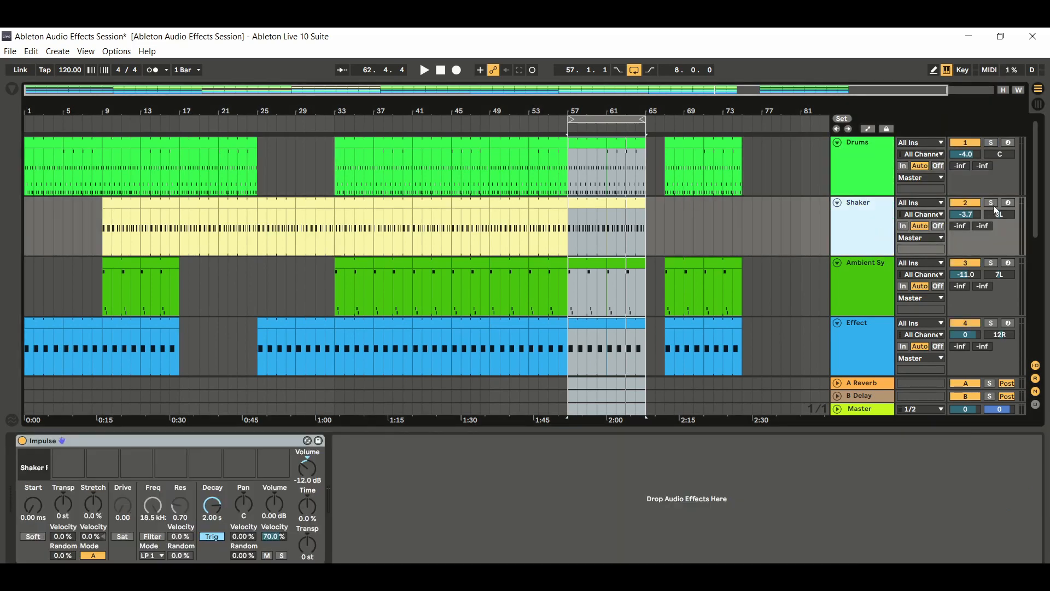
pyautogui.click(1009, 203)
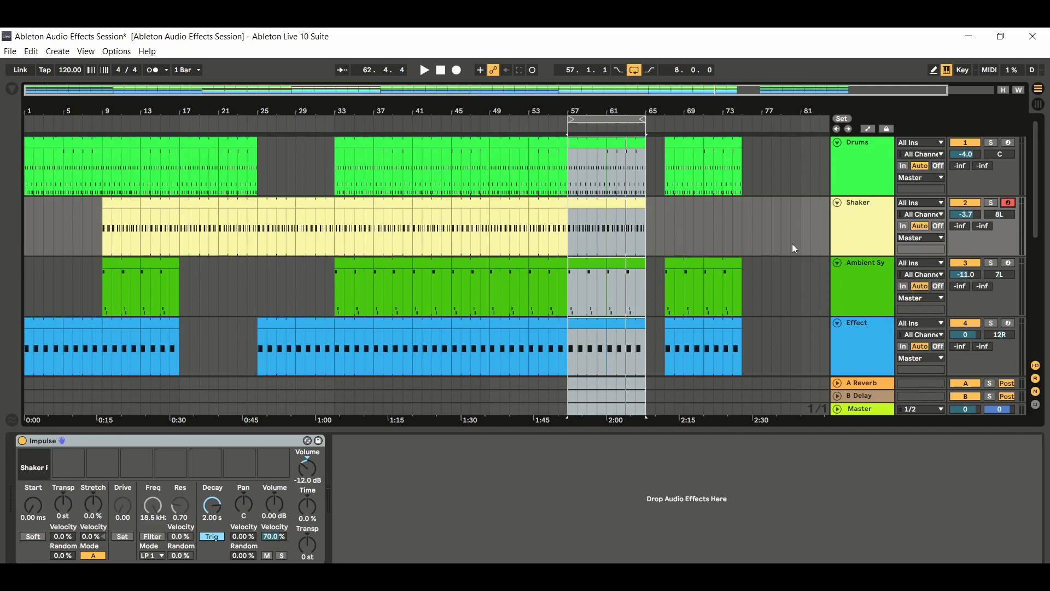
pyautogui.click(12, 89)
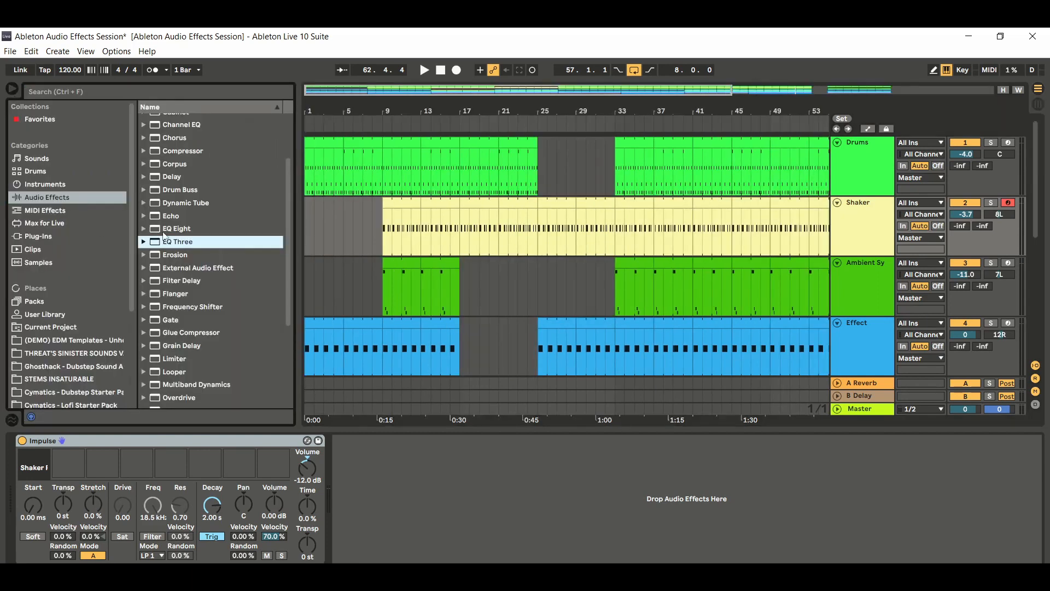
pyautogui.moveTo(182, 245); pyautogui.dragTo(373, 475)
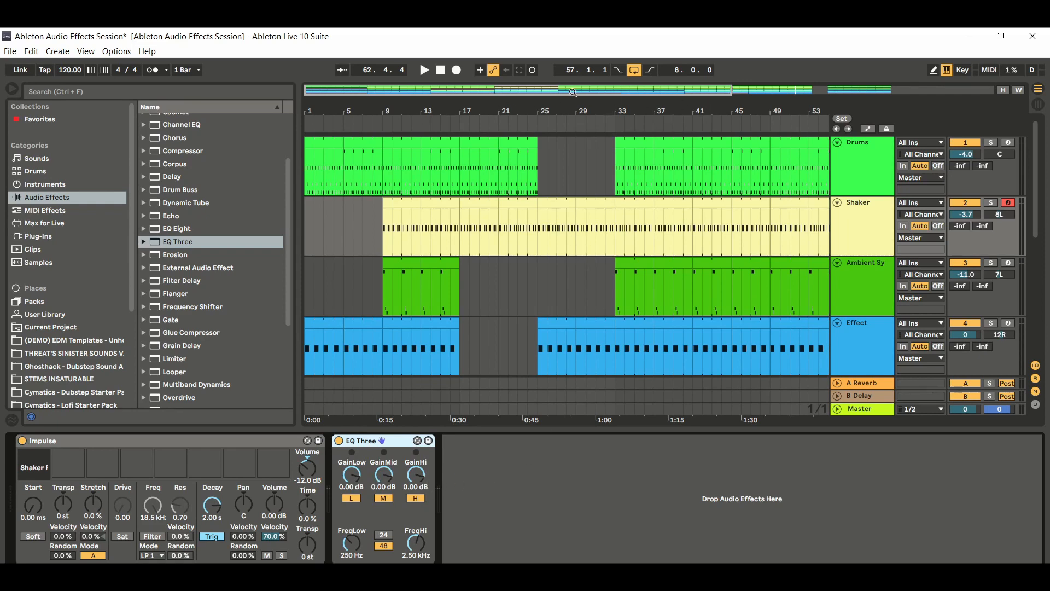
# Select the Shaker clip at bar 57 and set its track's EQ Three to GainLow -34.6 dB, FreqLow 519 Hz and GainMid -14.0 dB
pyautogui.click(696, 93)
pyautogui.click(684, 116)
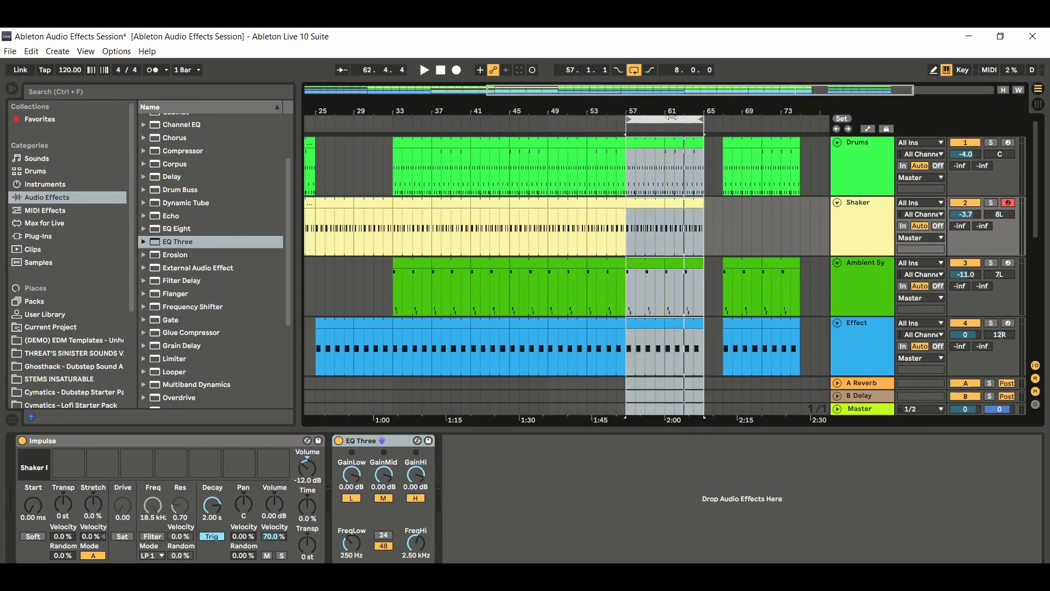
pyautogui.click(645, 204)
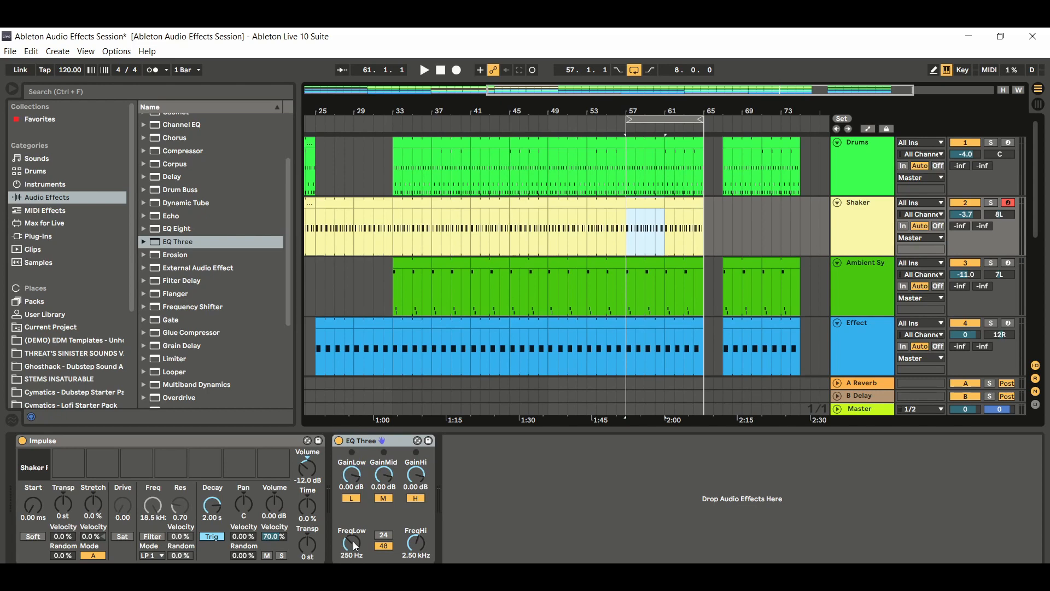
pyautogui.click(353, 476)
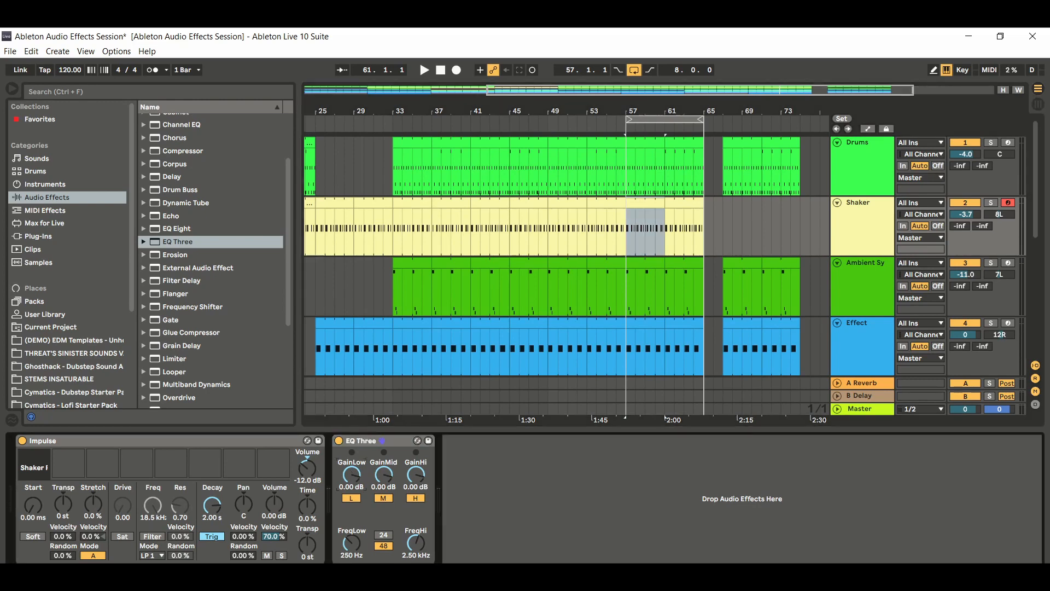
pyautogui.moveTo(352, 475); pyautogui.dragTo(352, 495)
pyautogui.moveTo(351, 537); pyautogui.dragTo(351, 522)
pyautogui.moveTo(384, 473); pyautogui.dragTo(384, 491)
# Play from bar 57 with all tracks, solo the Shaker track, and compare its sound with EQ Three bypassed and active
pyautogui.click(643, 206)
pyautogui.press('space')
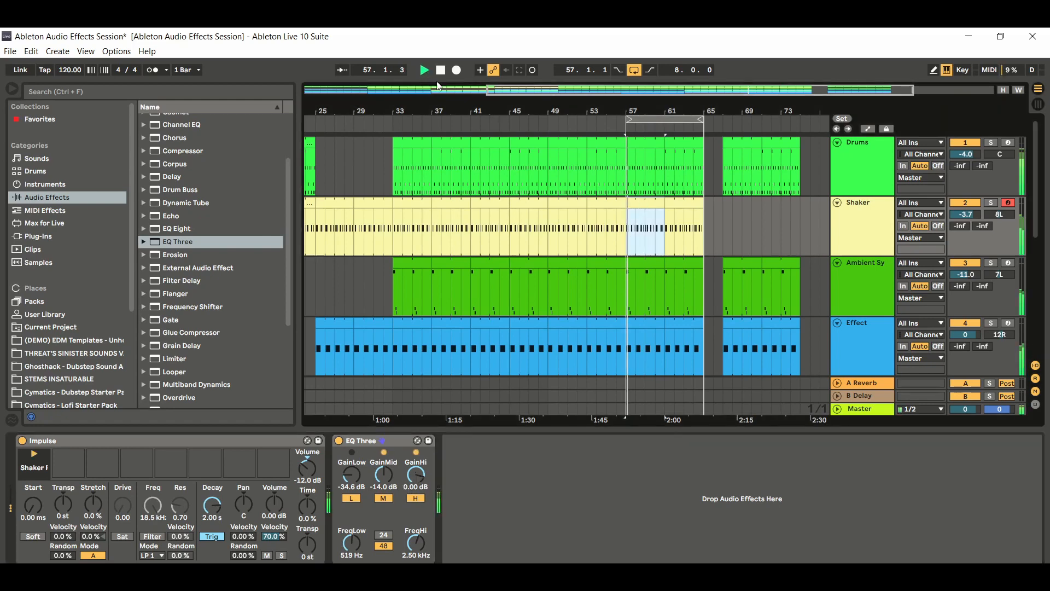
pyautogui.click(440, 70)
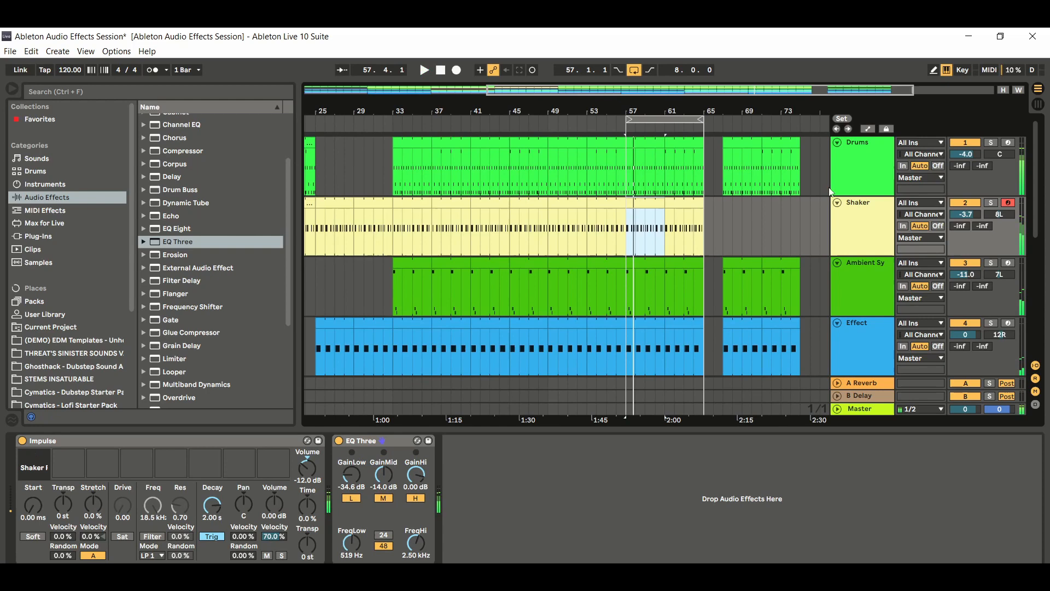
pyautogui.click(992, 202)
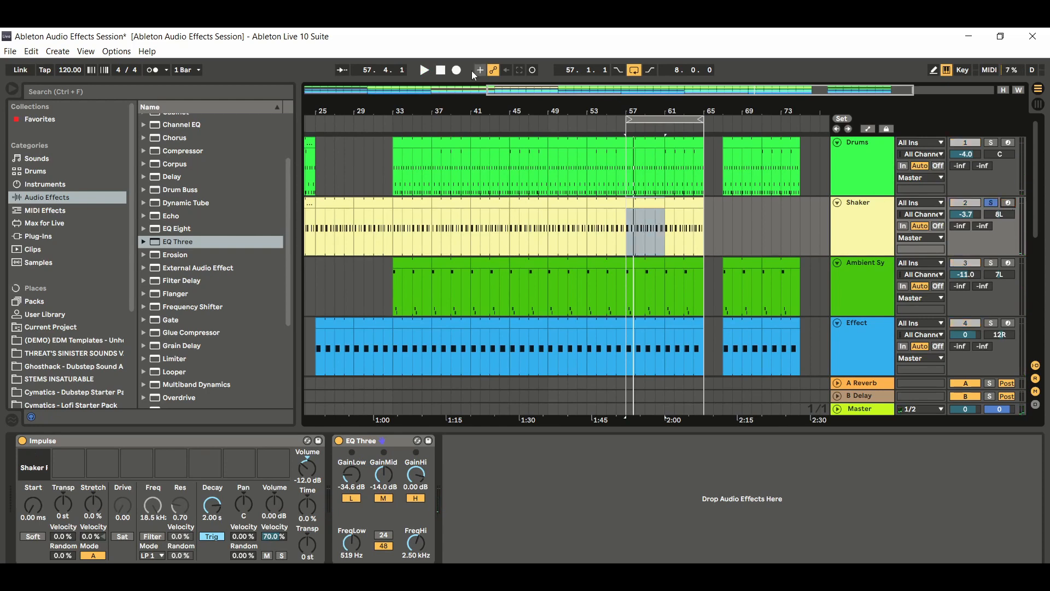
pyautogui.press('space')
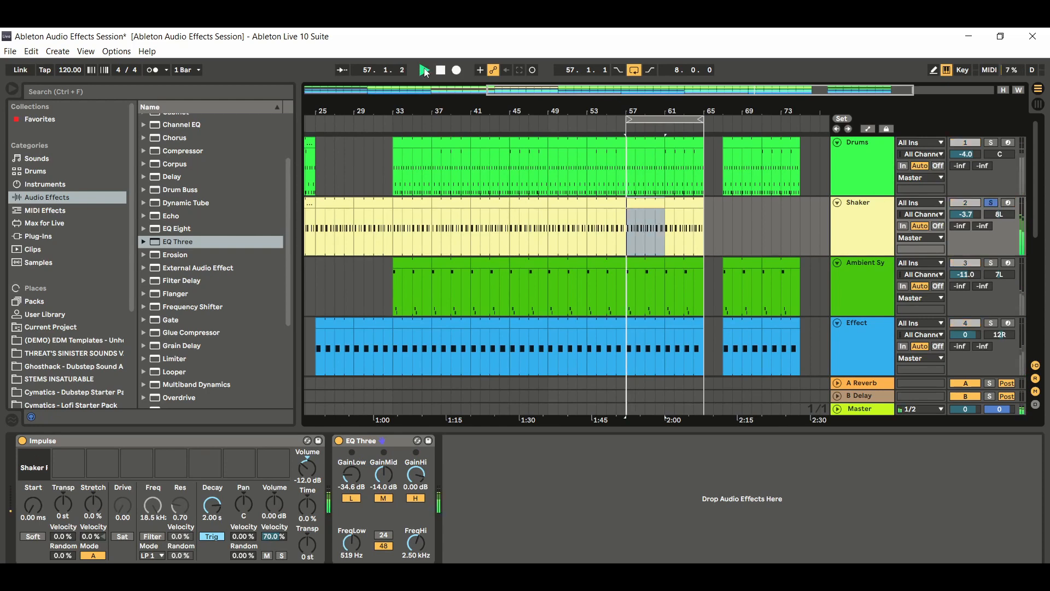
pyautogui.click(339, 440)
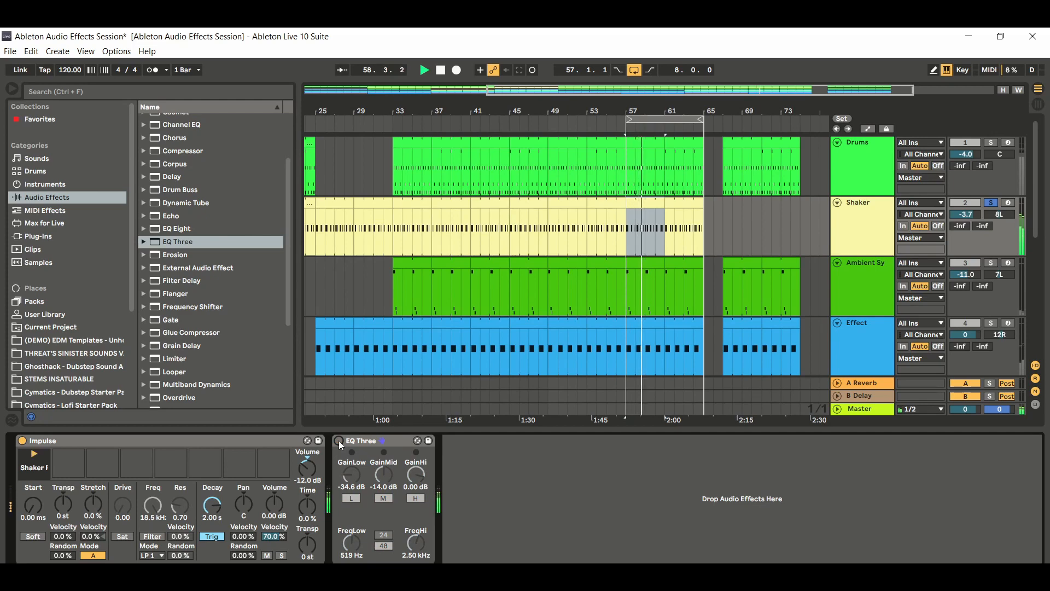
pyautogui.click(339, 441)
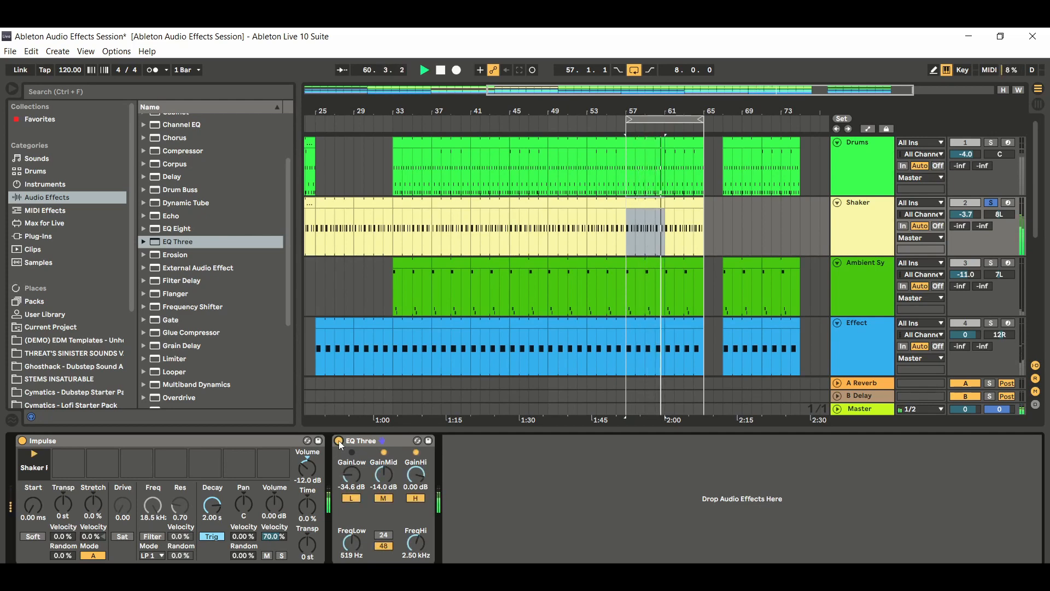
# Set FreqHi on the Shaker track's EQ Three to 1.77 kHz, and unsolo the track to audition it in the full mix
pyautogui.moveTo(415, 543); pyautogui.dragTo(415, 518)
pyautogui.moveTo(420, 548); pyautogui.dragTo(420, 549)
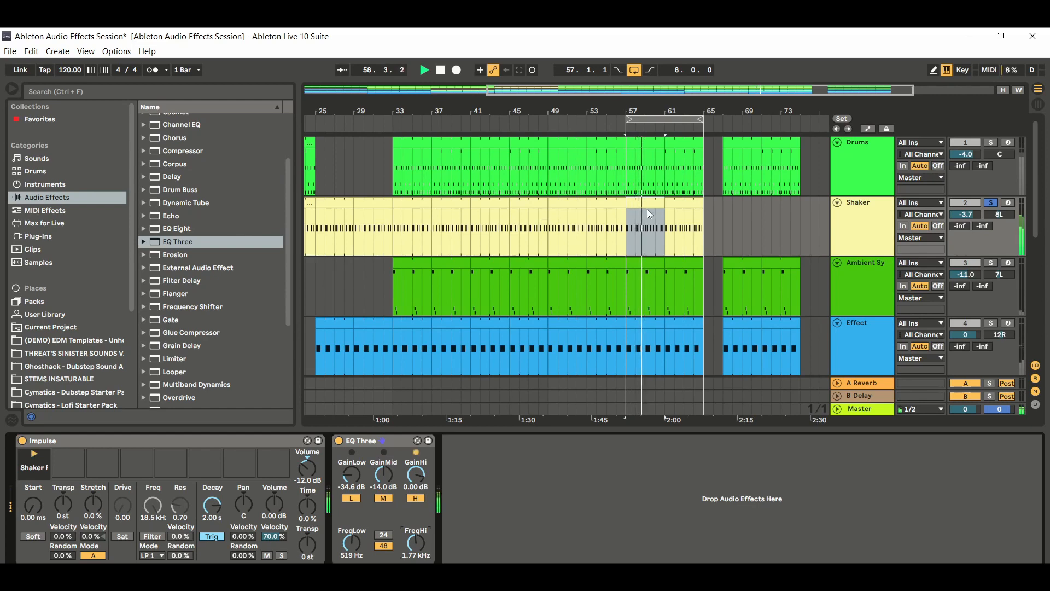
pyautogui.click(992, 202)
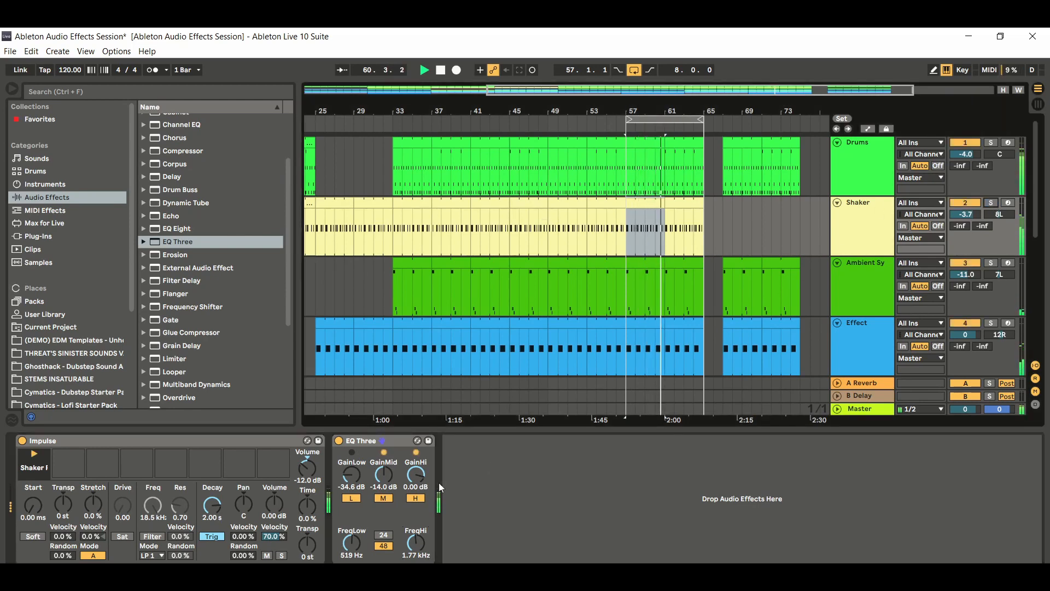
pyautogui.click(441, 71)
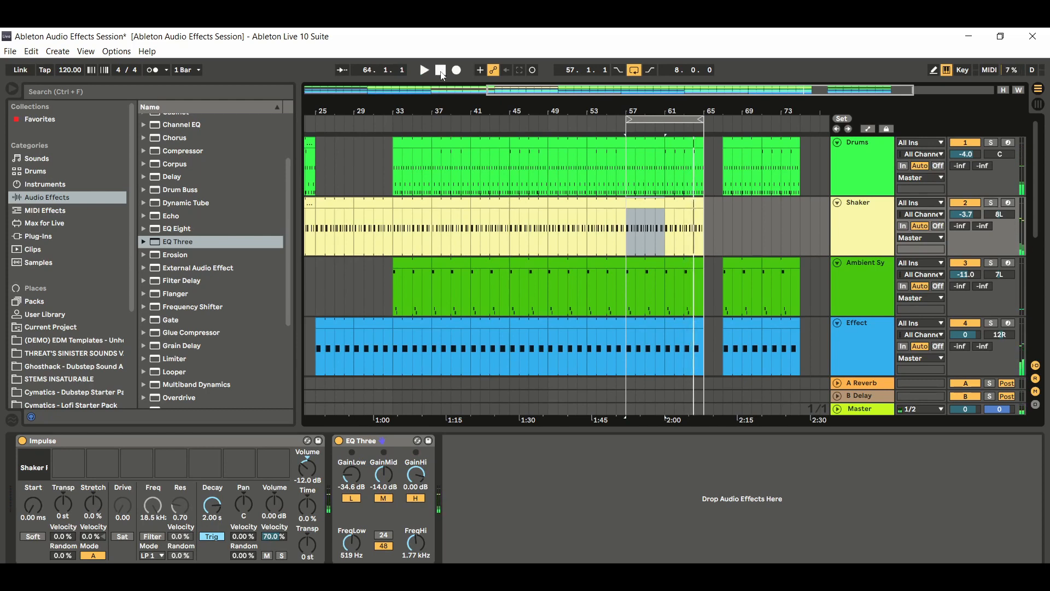
# Solo the Ambient Sy track and select the looped section from bar 57 to 65, keeping the track's devices shown
pyautogui.click(861, 289)
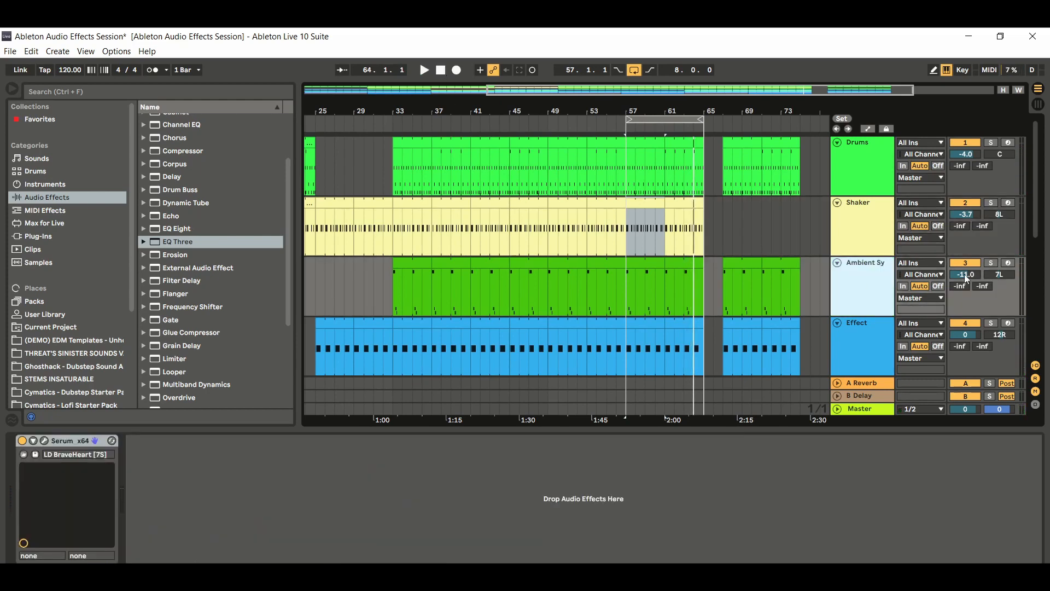
pyautogui.click(991, 263)
pyautogui.click(654, 266)
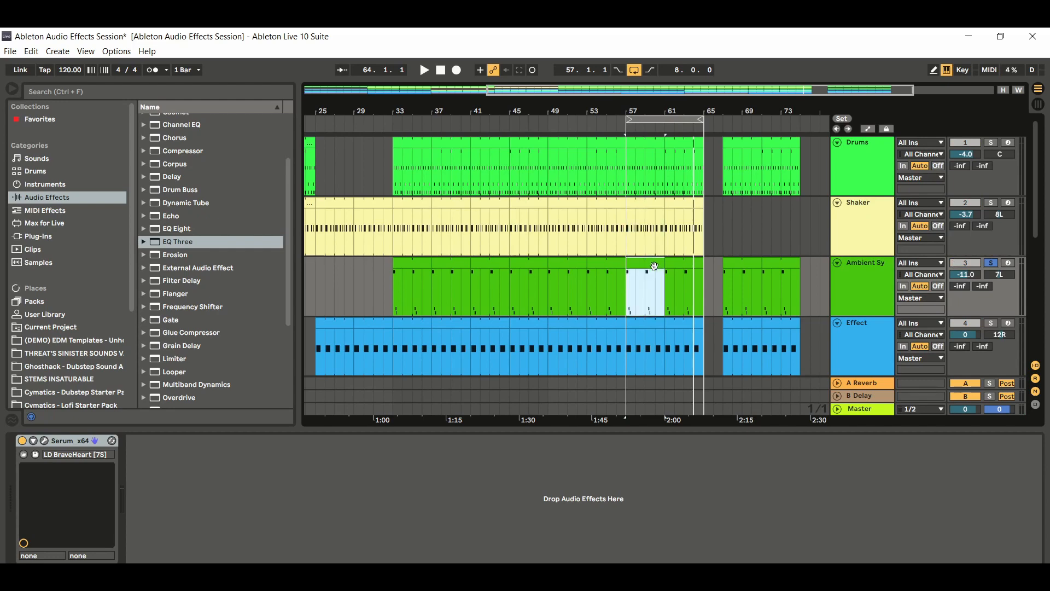
pyautogui.click(651, 119)
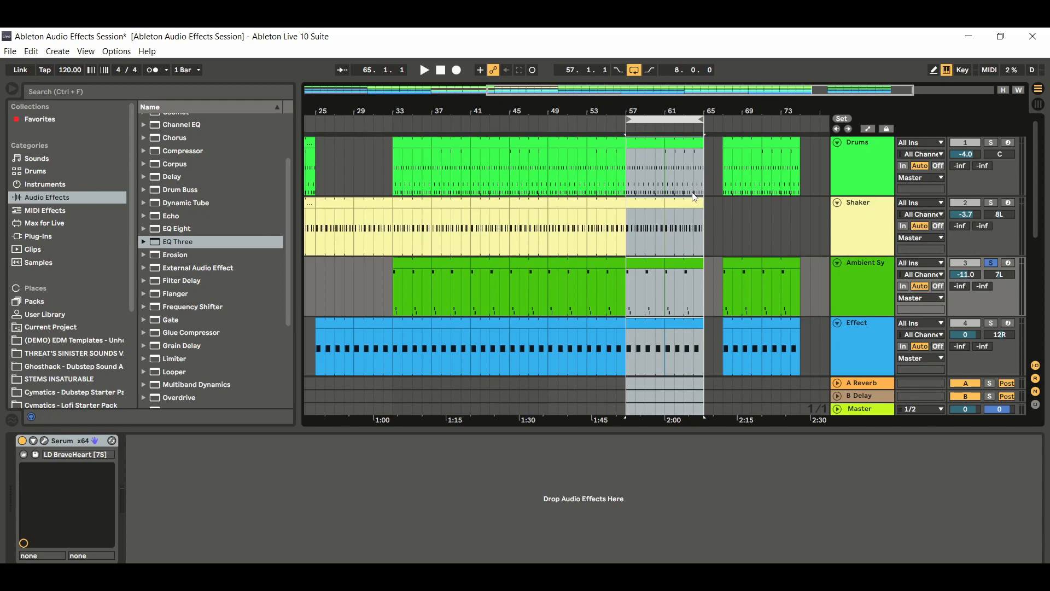
pyautogui.click(863, 297)
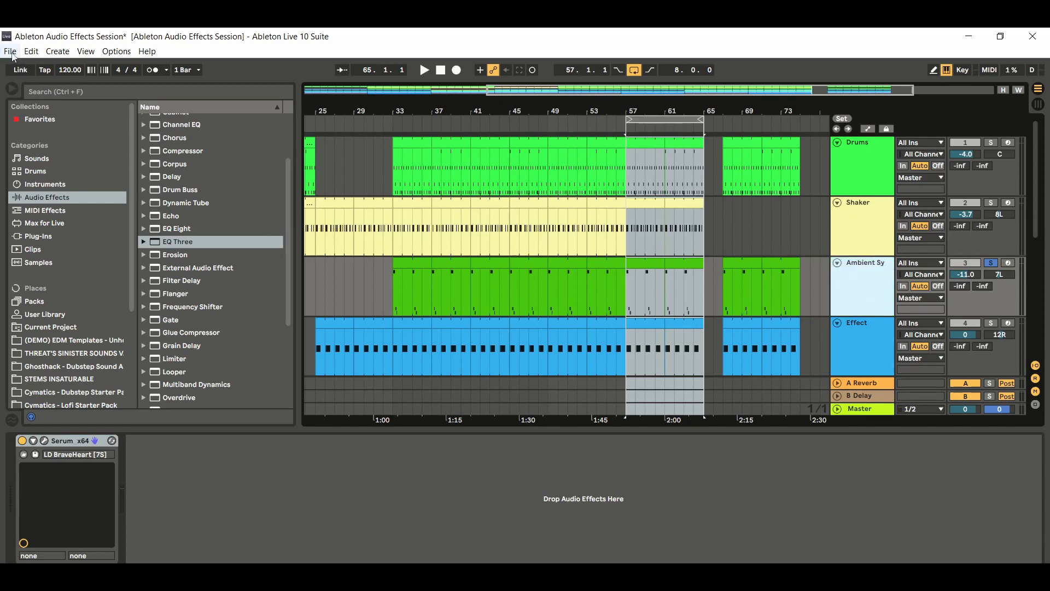
# Add EQ Three after Serum on the Ambient Sy track, with FreqLow at 600 Hz and GainLow at -14.3 dB
pyautogui.moveTo(185, 241); pyautogui.dragTo(213, 454)
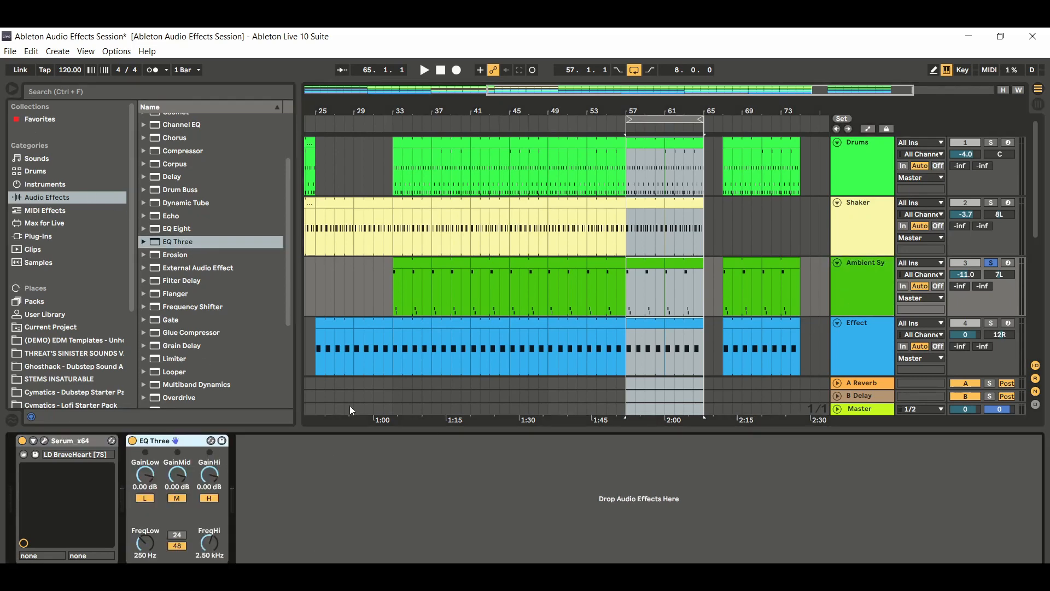
pyautogui.click(146, 539)
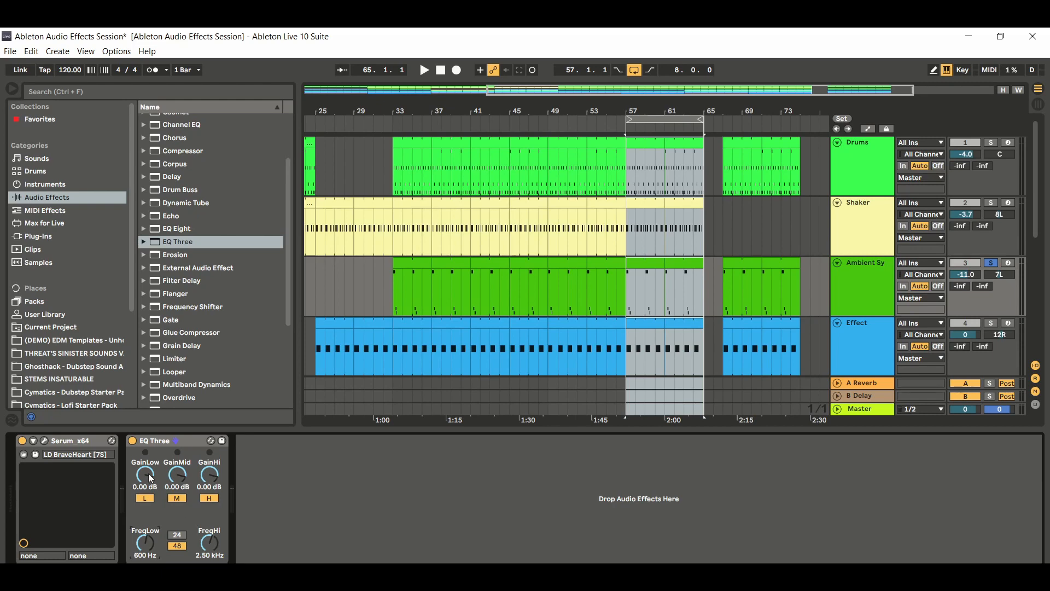
pyautogui.moveTo(145, 474); pyautogui.dragTo(145, 490)
# Play the soloed Ambient Sy track from its clip at bar 57 and compare its sound with EQ Three bypassed and active
pyautogui.click(643, 265)
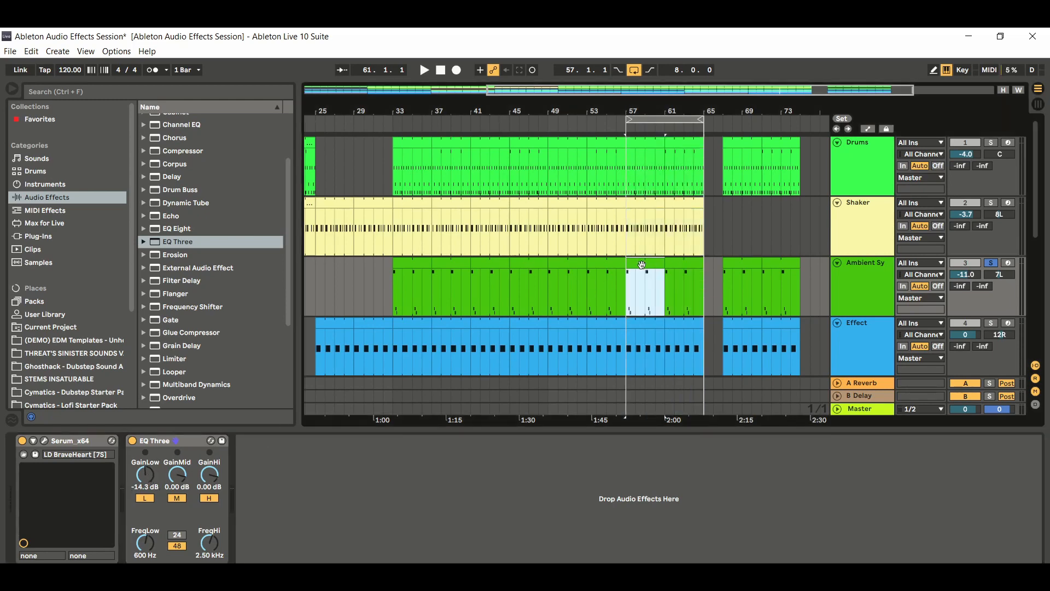
pyautogui.click(424, 70)
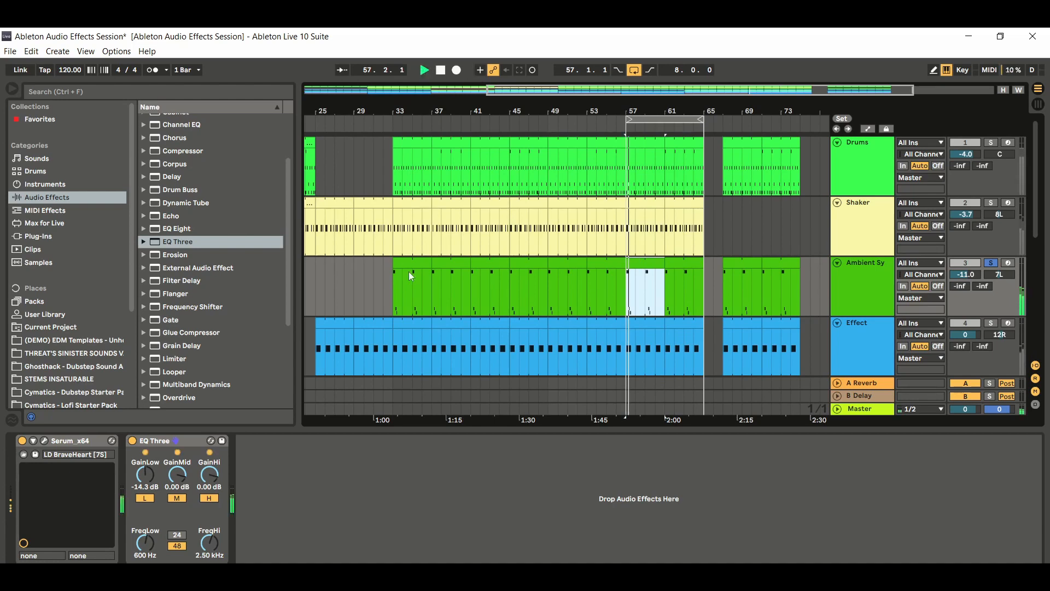
pyautogui.click(132, 441)
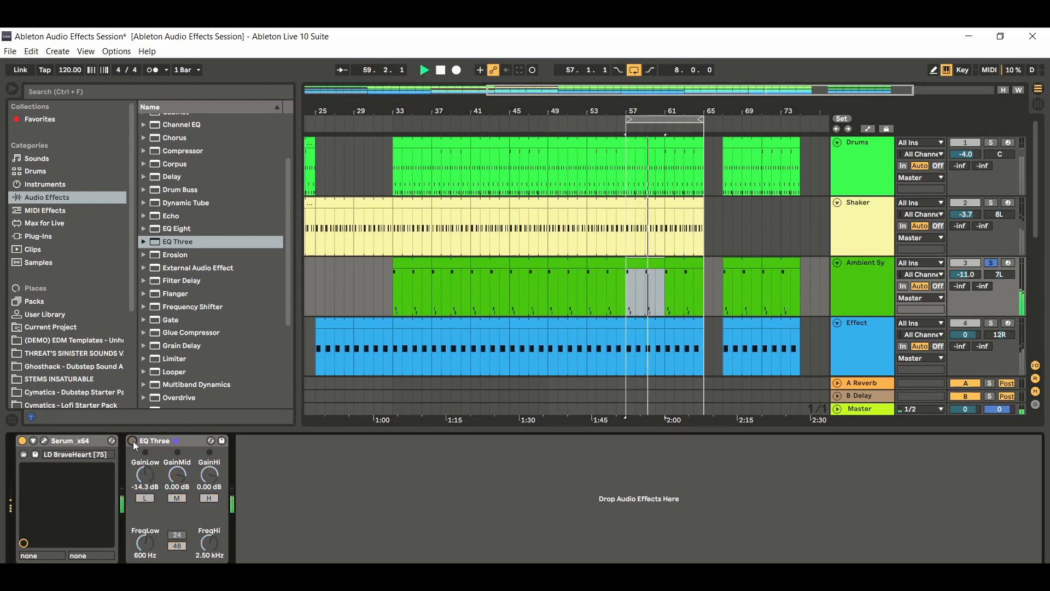
pyautogui.click(132, 441)
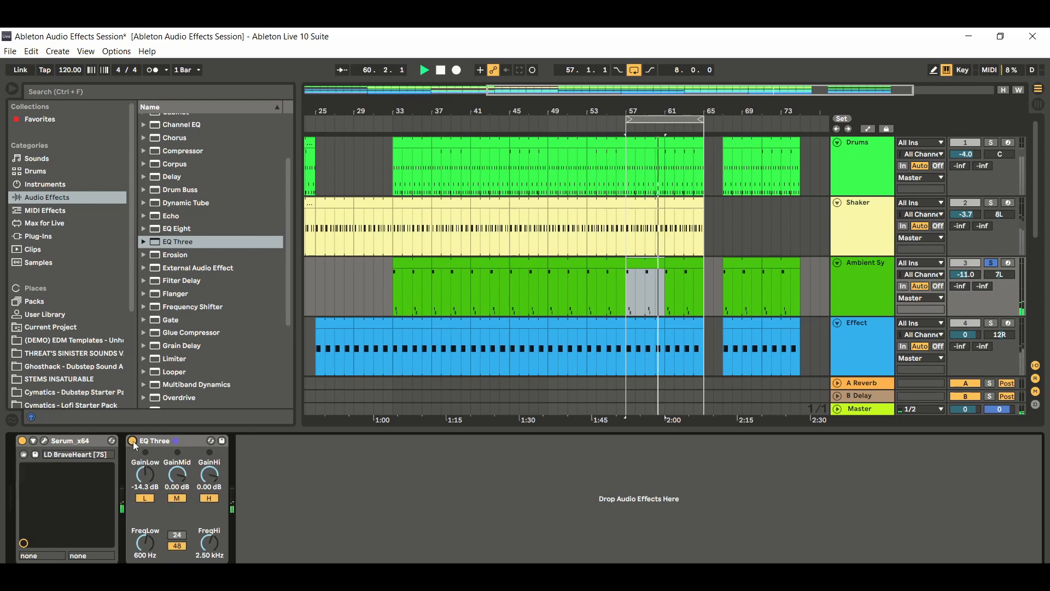
pyautogui.click(440, 70)
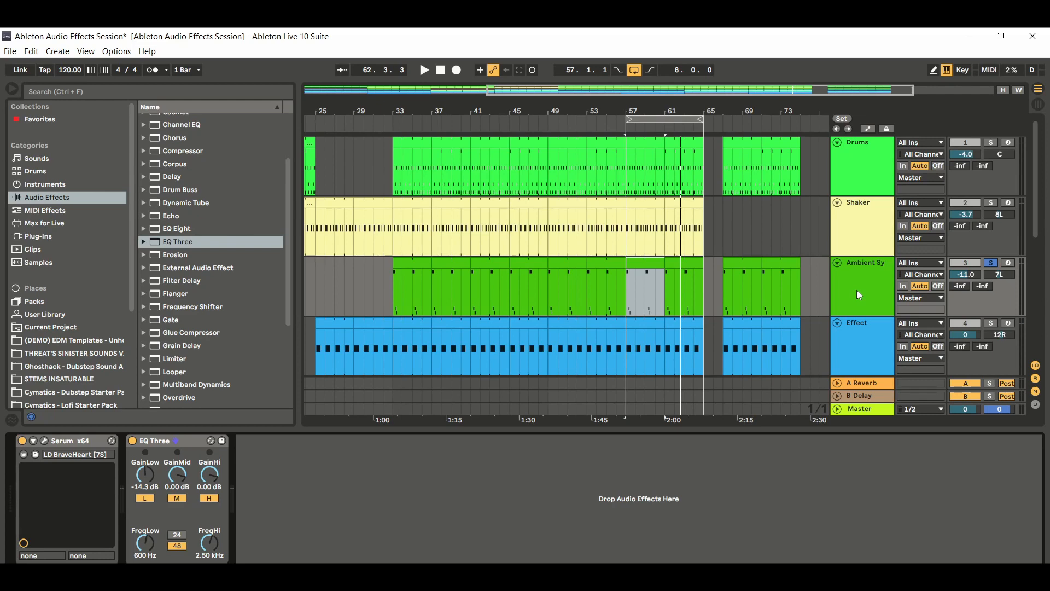
# Unsolo the Ambient Sy track, play the looped section with all tracks, and raise its EQ Three GainMid to 1.24 dB
pyautogui.click(660, 119)
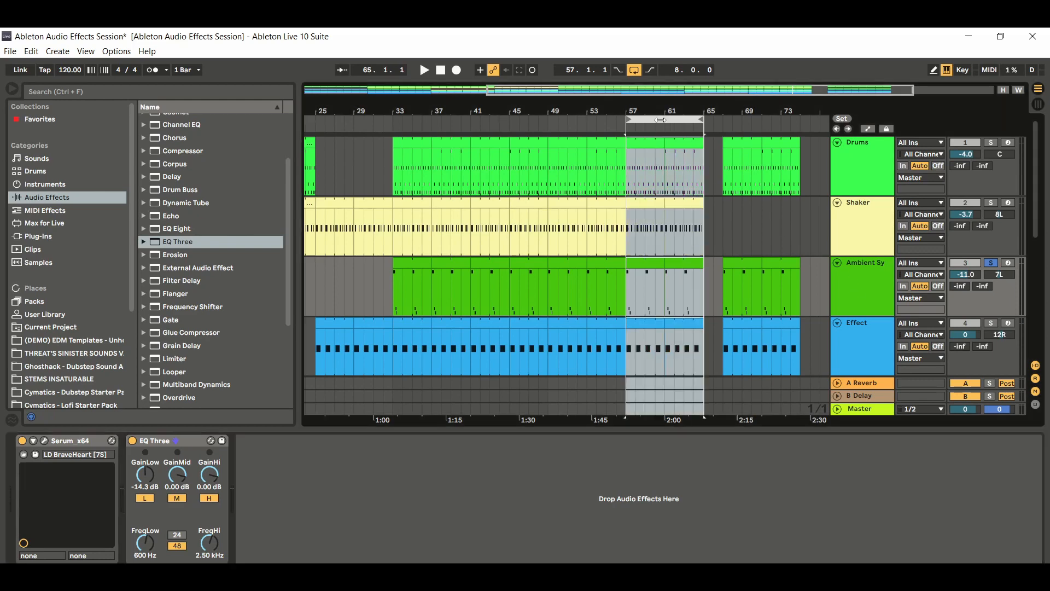
pyautogui.click(991, 263)
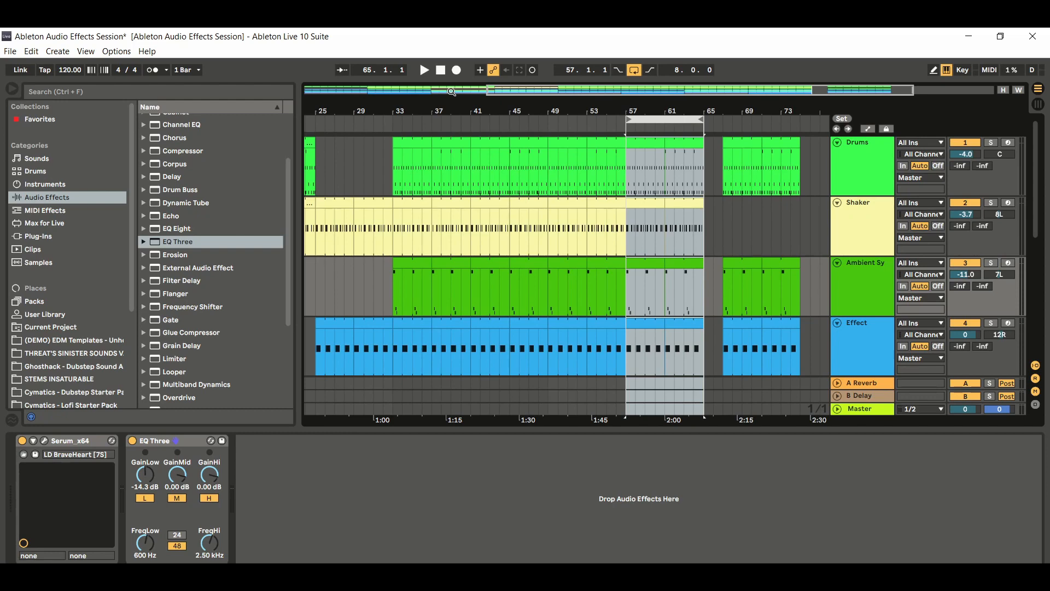
pyautogui.click(425, 71)
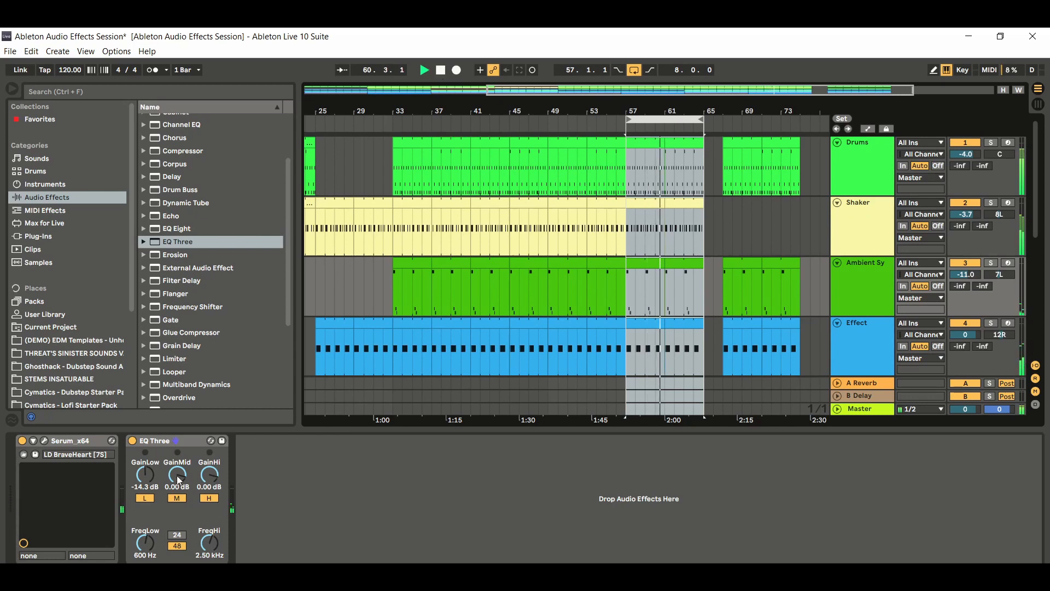
pyautogui.moveTo(176, 475); pyautogui.dragTo(176, 467)
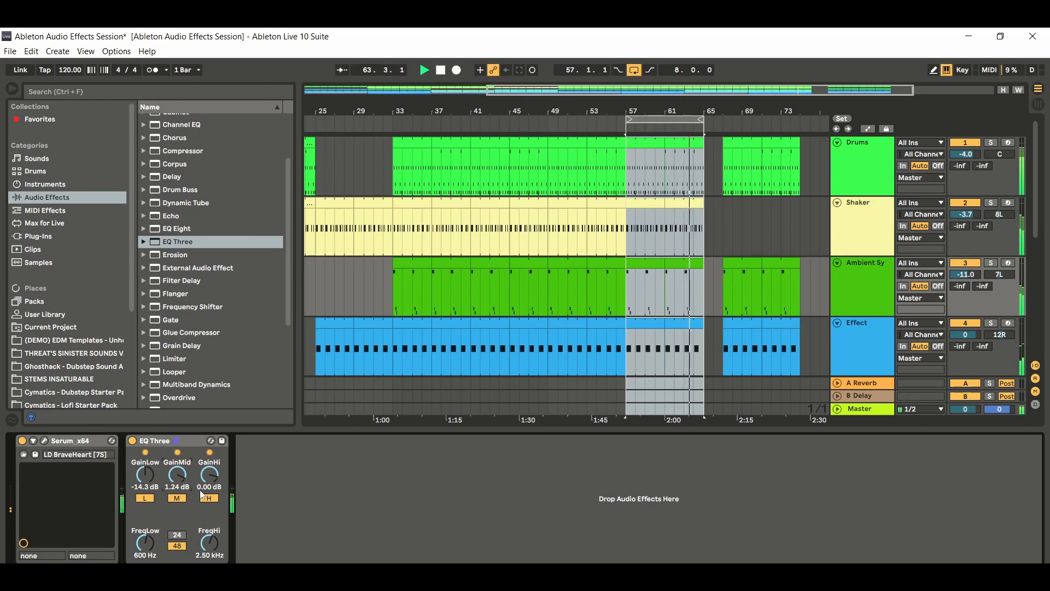
# Lower the GainMid of the Ambient Sy track's EQ Three to -0.35 dB and stop playback
pyautogui.moveTo(177, 475); pyautogui.dragTo(176, 476)
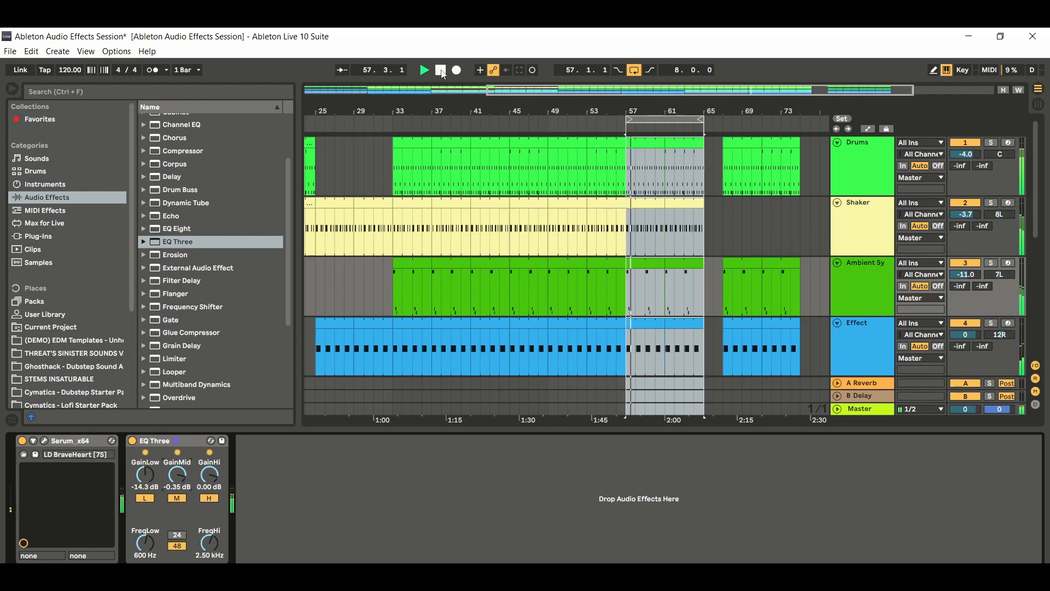
pyautogui.click(440, 70)
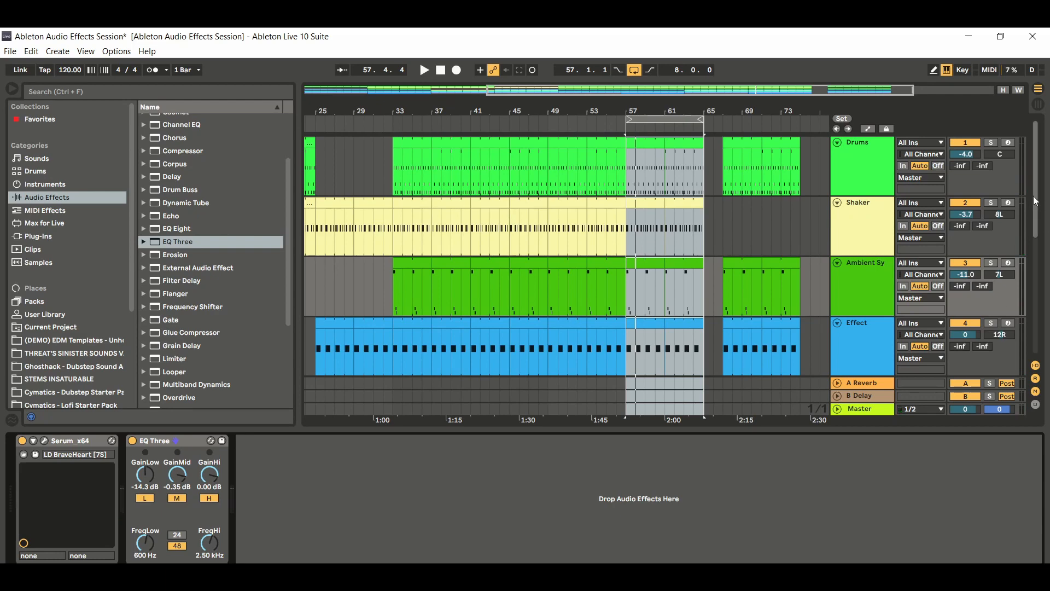
# Solo the Effect track, play it from its clip at bar 57, and add EQ Three after Impulse
pyautogui.scroll(-2, 1040, 217)
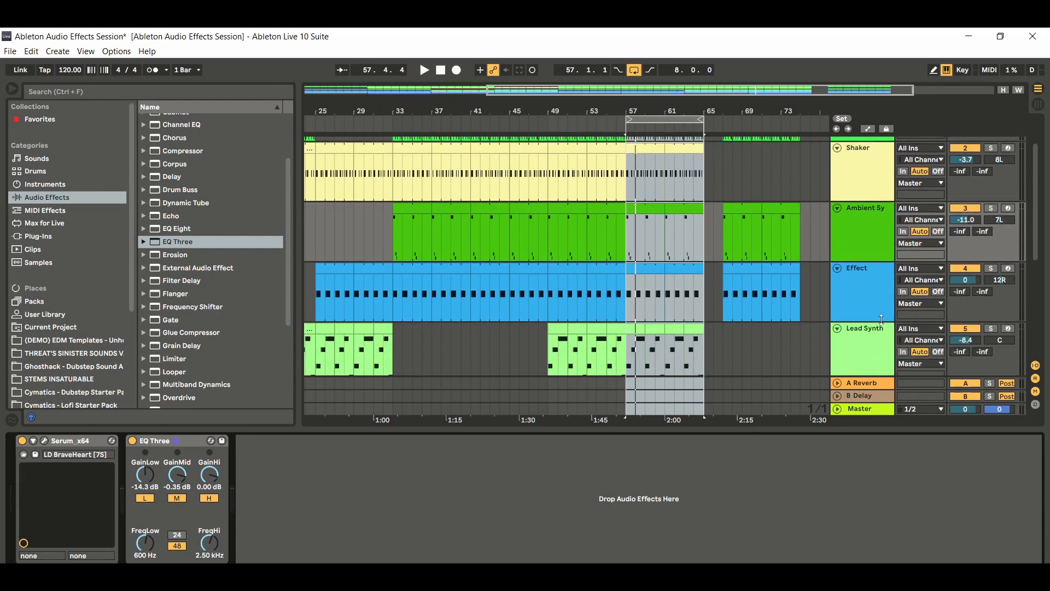
pyautogui.click(877, 291)
pyautogui.click(655, 268)
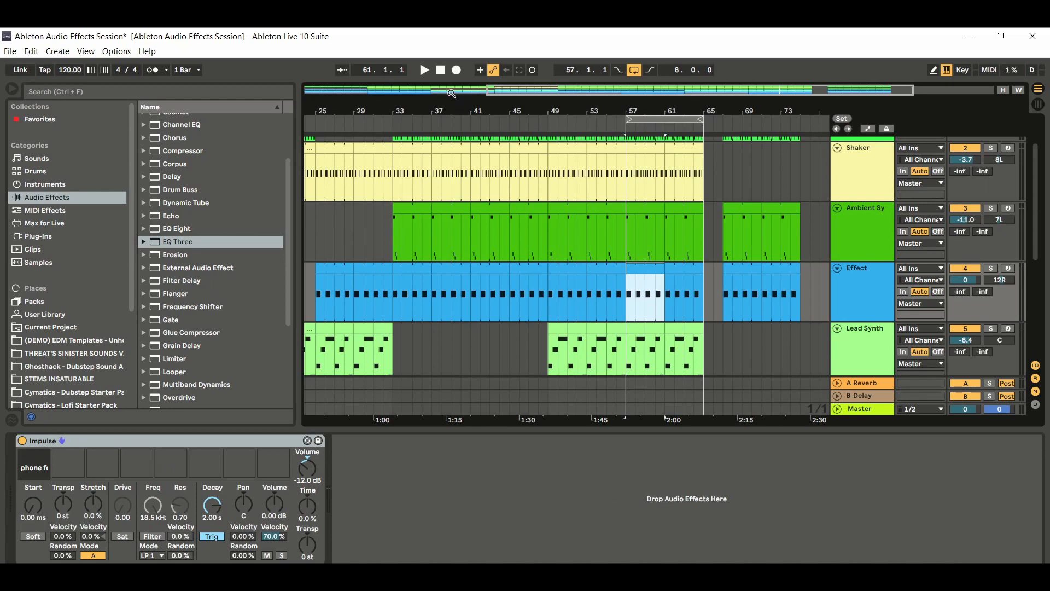
pyautogui.click(991, 269)
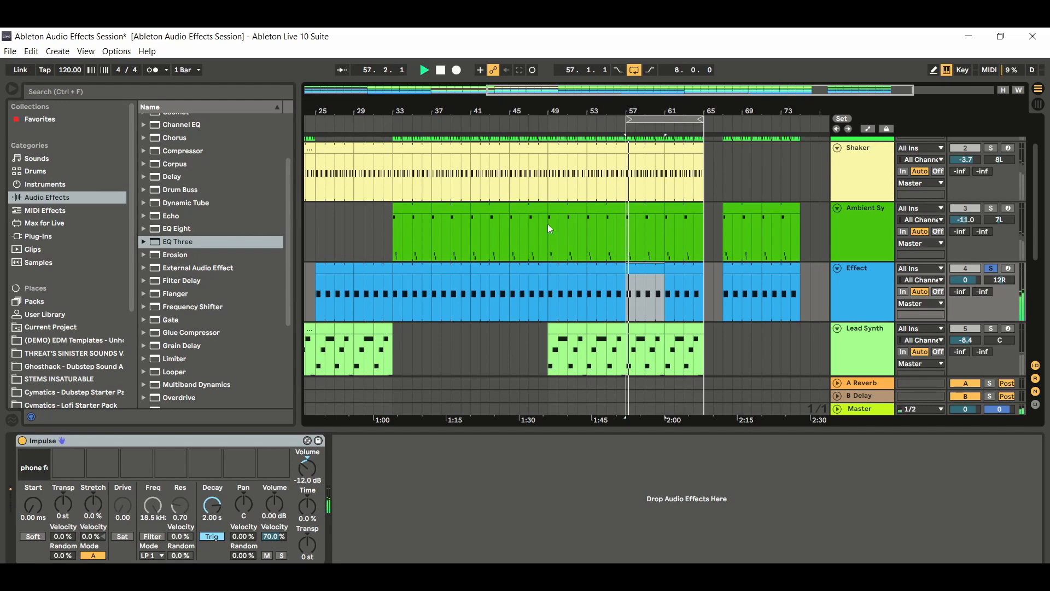
pyautogui.moveTo(182, 244); pyautogui.dragTo(420, 494)
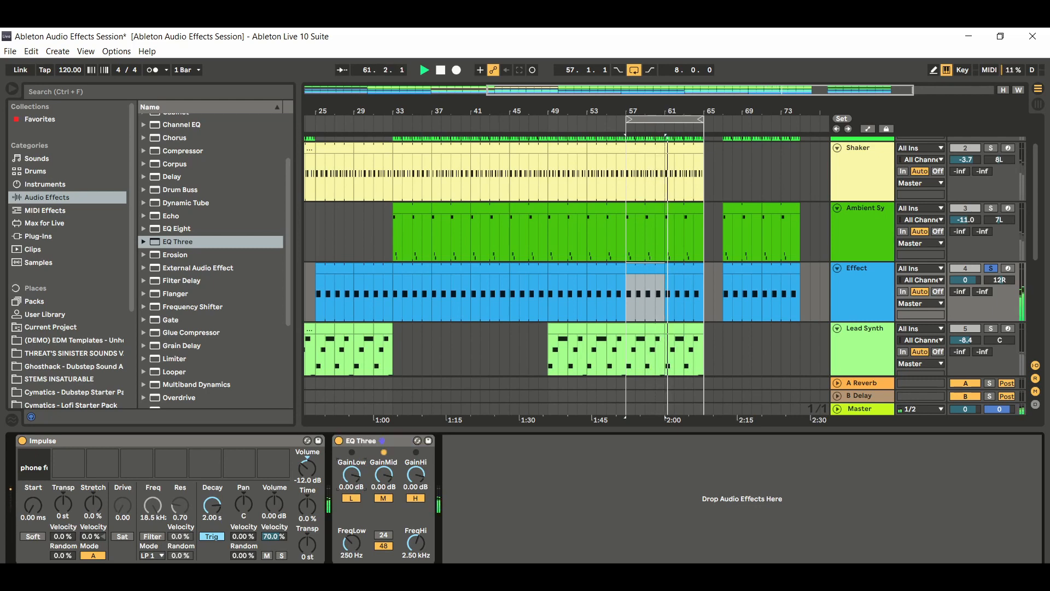
# Set the Effect track's EQ Three to FreqLow 1.93 kHz, FreqHi 9.81 kHz, GainLow -2.57 dB, GainMid 4.10 dB and GainHi 4.10 dB
pyautogui.moveTo(352, 474); pyautogui.dragTo(352, 511)
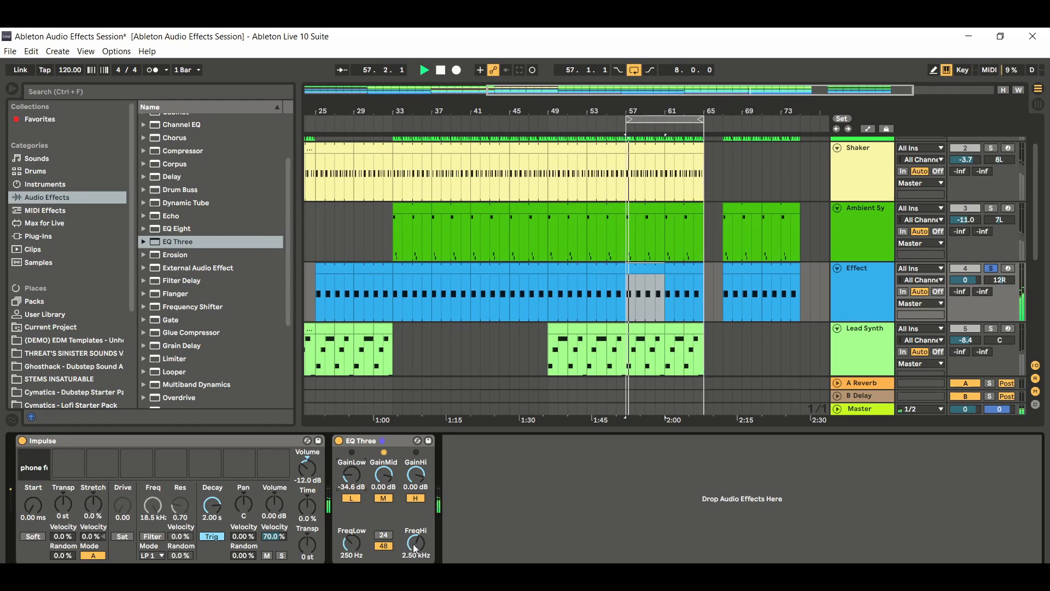
pyautogui.moveTo(412, 544); pyautogui.dragTo(413, 511)
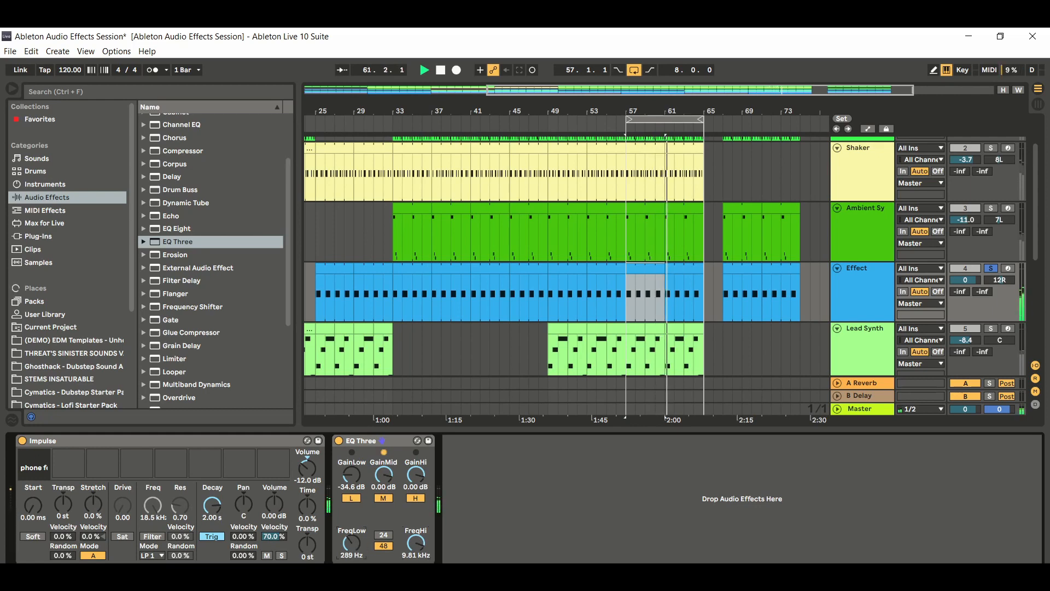
pyautogui.moveTo(351, 543); pyautogui.dragTo(351, 526)
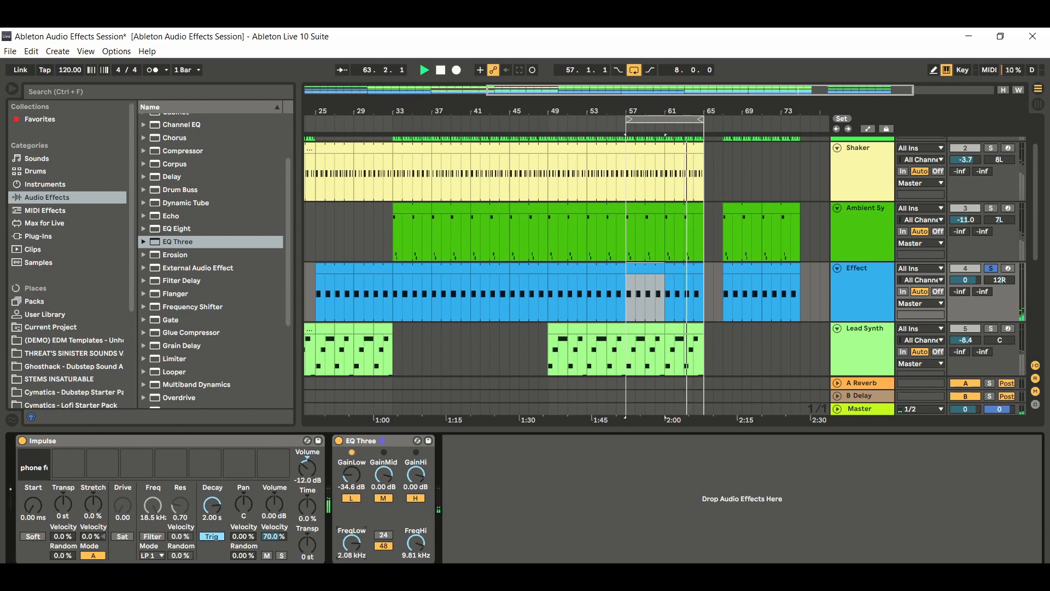
pyautogui.moveTo(350, 470); pyautogui.dragTo(350, 451)
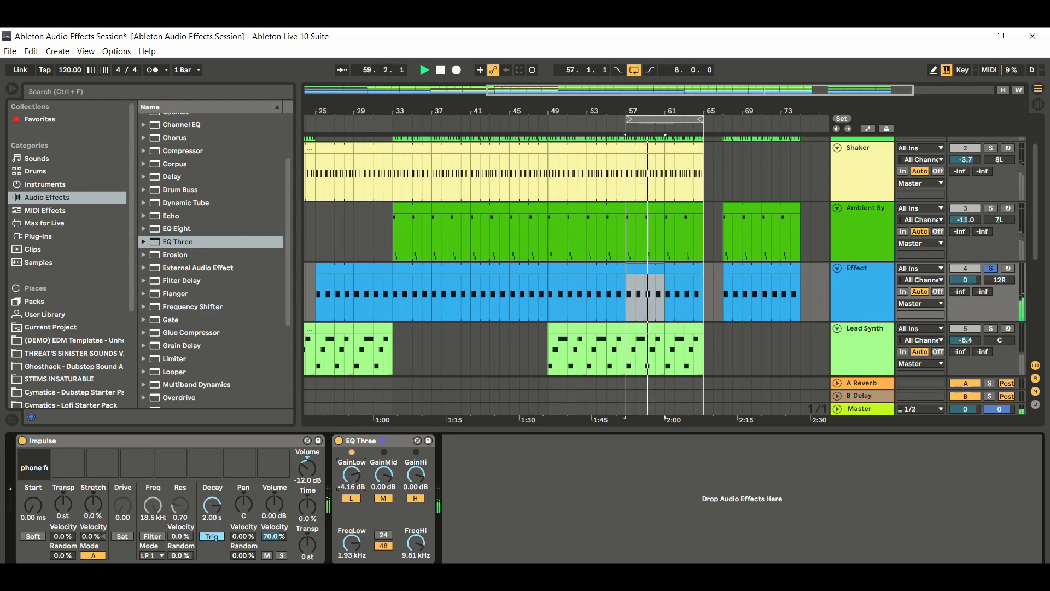
pyautogui.moveTo(352, 475); pyautogui.dragTo(350, 543)
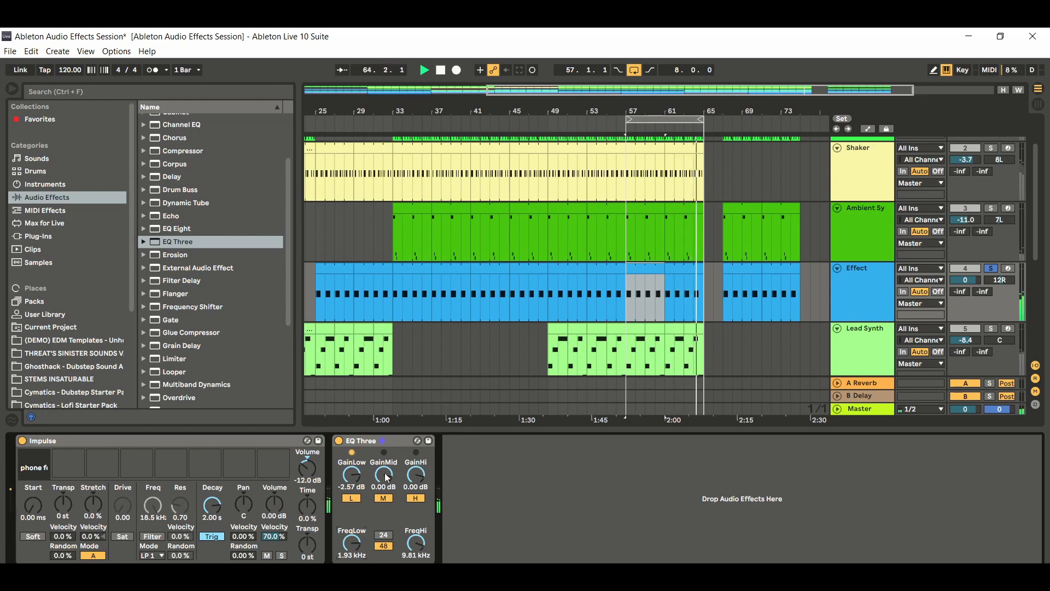
pyautogui.moveTo(381, 483); pyautogui.dragTo(415, 467)
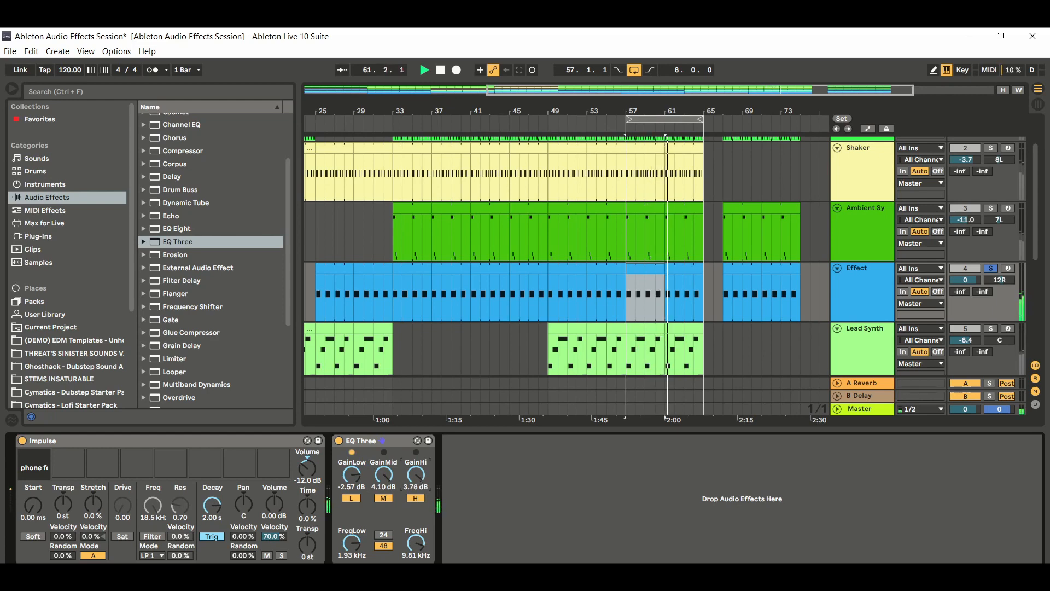
# Unsolo the Effect track and raise its volume to 1.0 dB in the Session View mixer, returning to the Arrangement View
pyautogui.click(991, 269)
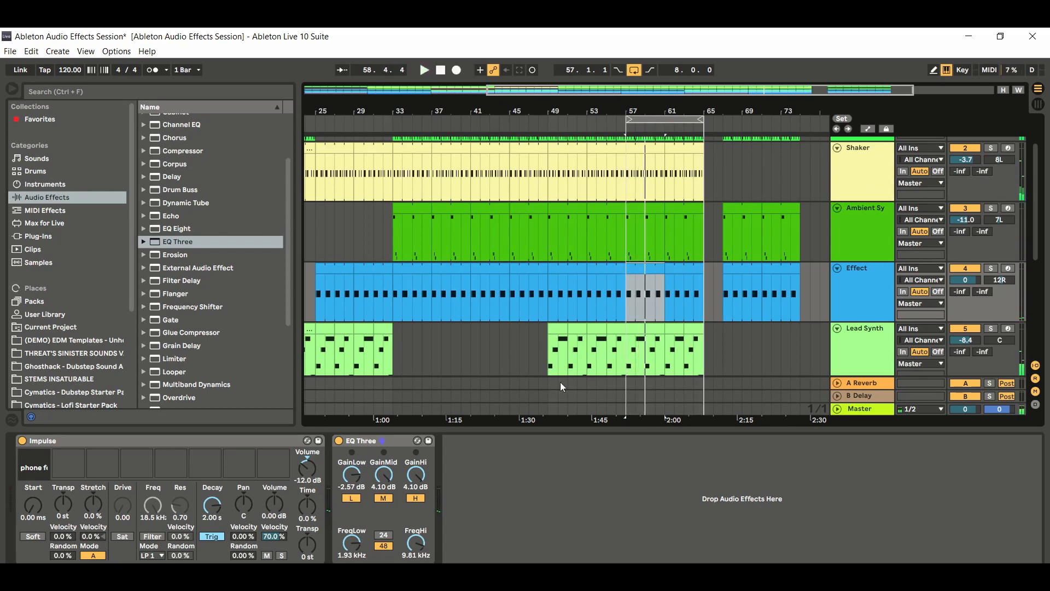
pyautogui.click(1038, 104)
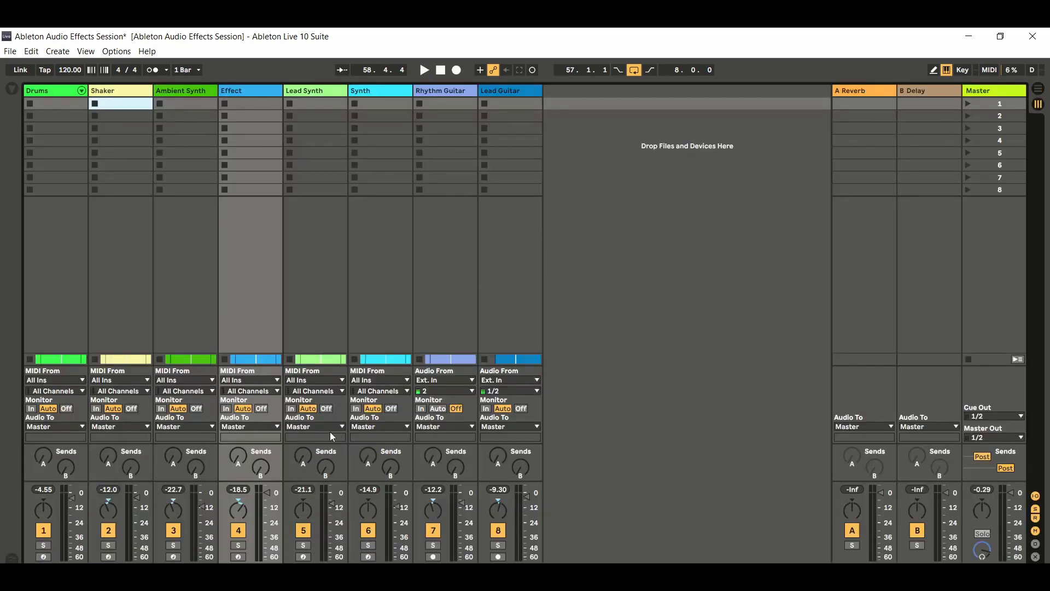
pyautogui.click(268, 492)
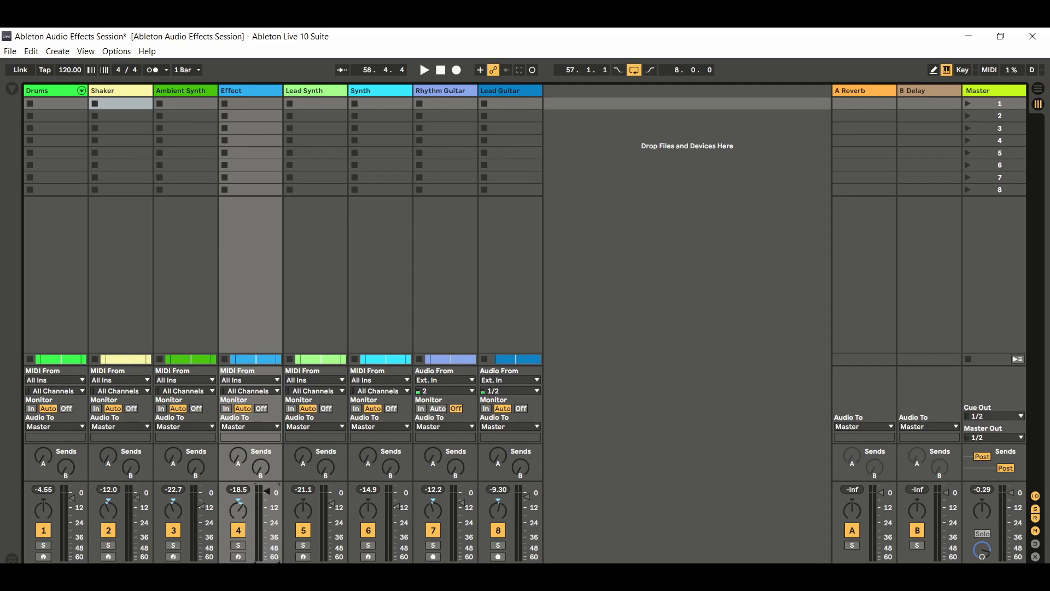
pyautogui.click(1038, 90)
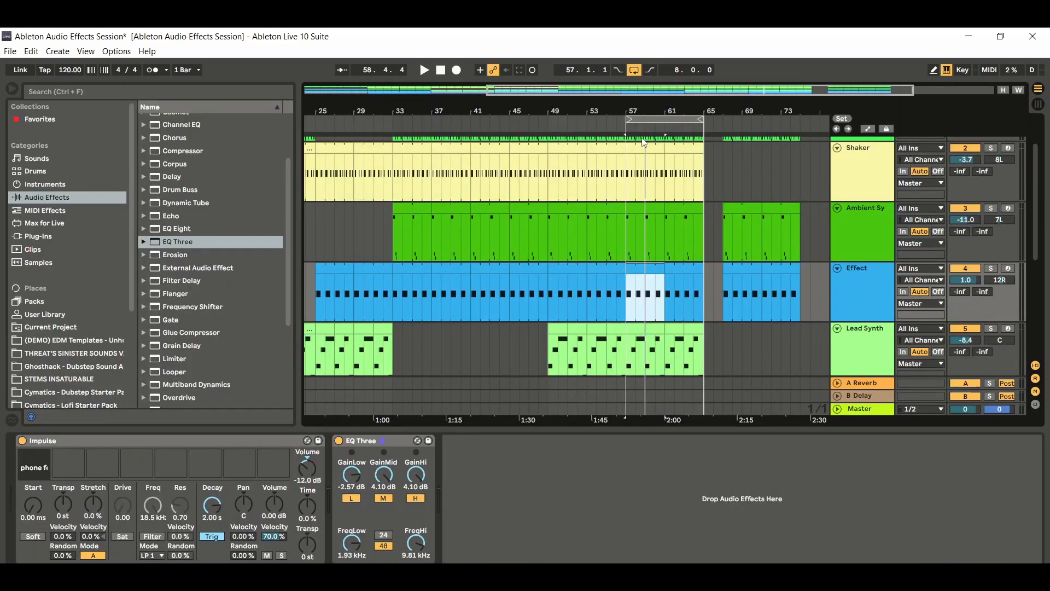
# Play the looped section with all tracks, raise the Effect track's EQ Three GainLow to -1.94 dB, and stop playback
pyautogui.click(426, 70)
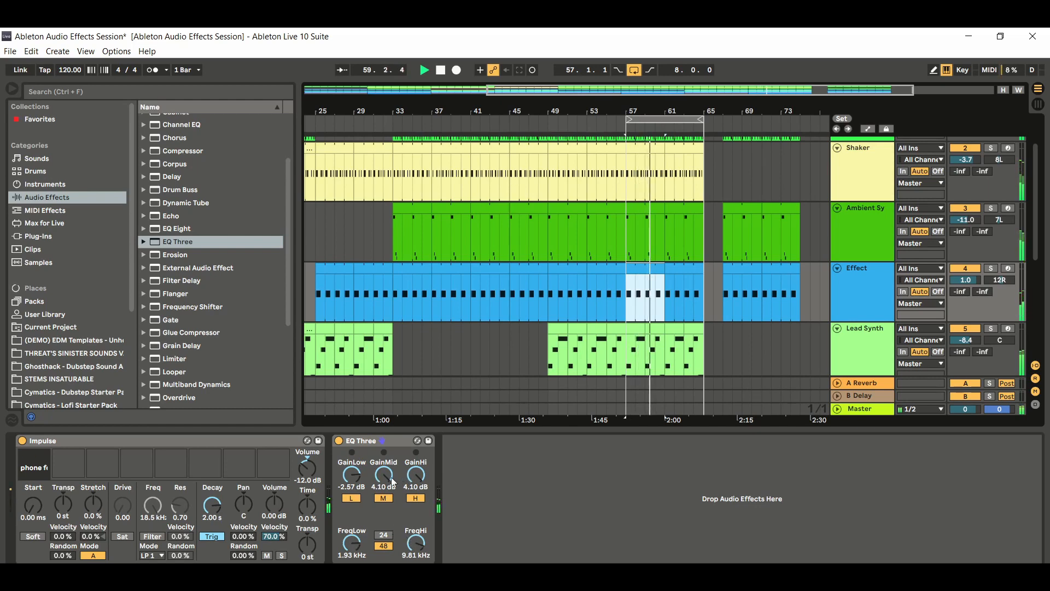
pyautogui.click(352, 543)
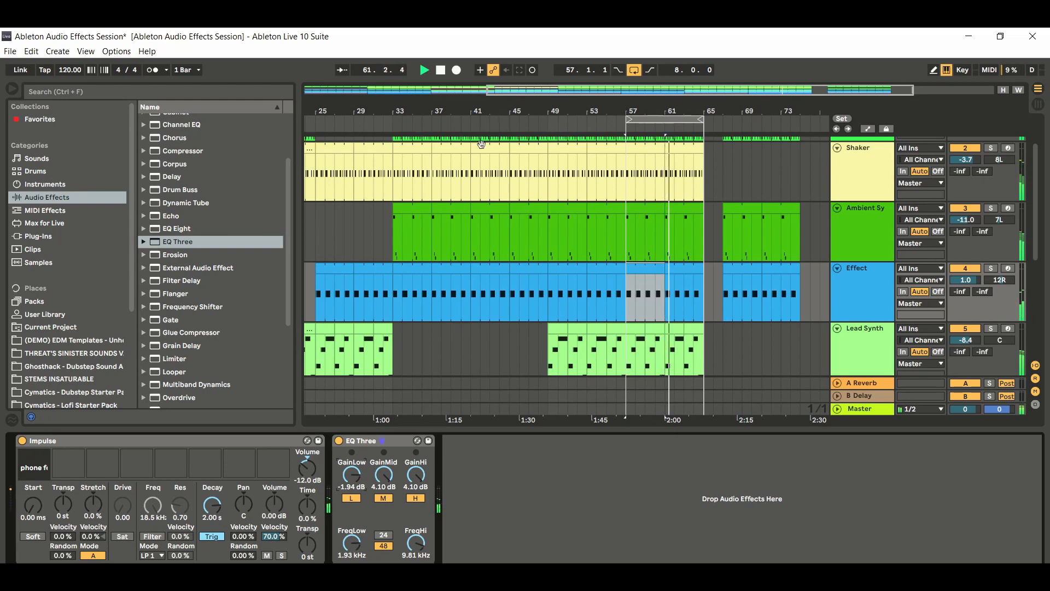
pyautogui.click(441, 71)
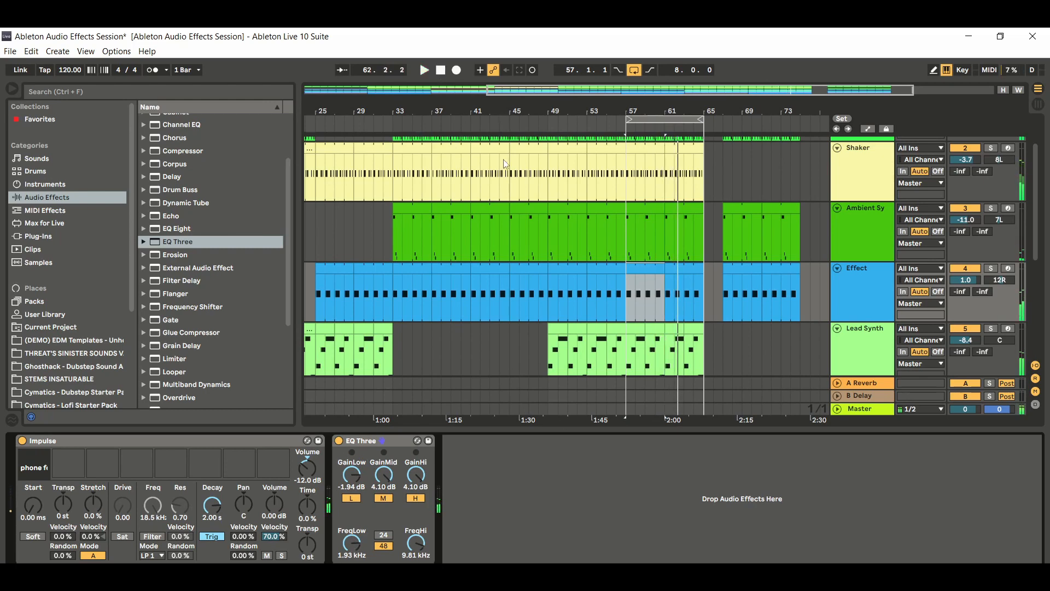
# Solo the Lead Synth track with its devices shown and play the looped section from bar 57 to 65
pyautogui.scroll(-3, 900, 297)
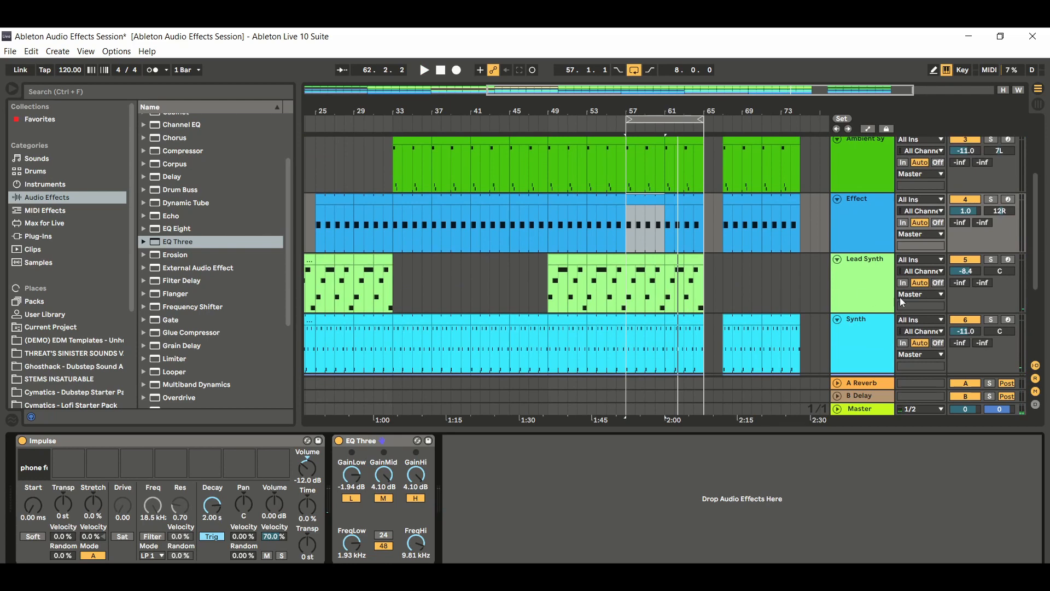
pyautogui.click(873, 290)
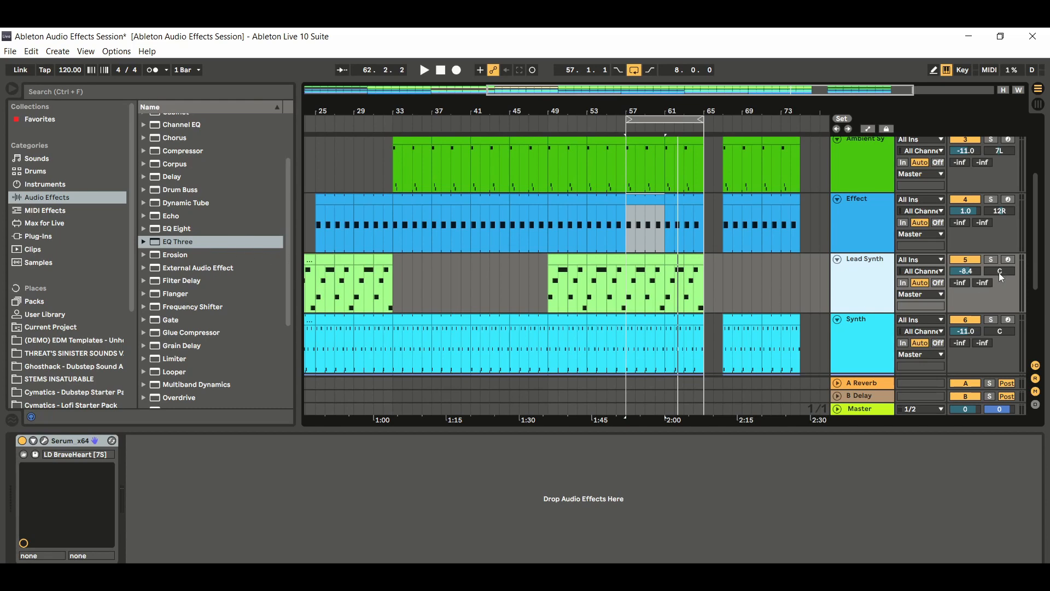
pyautogui.click(991, 259)
pyautogui.click(646, 119)
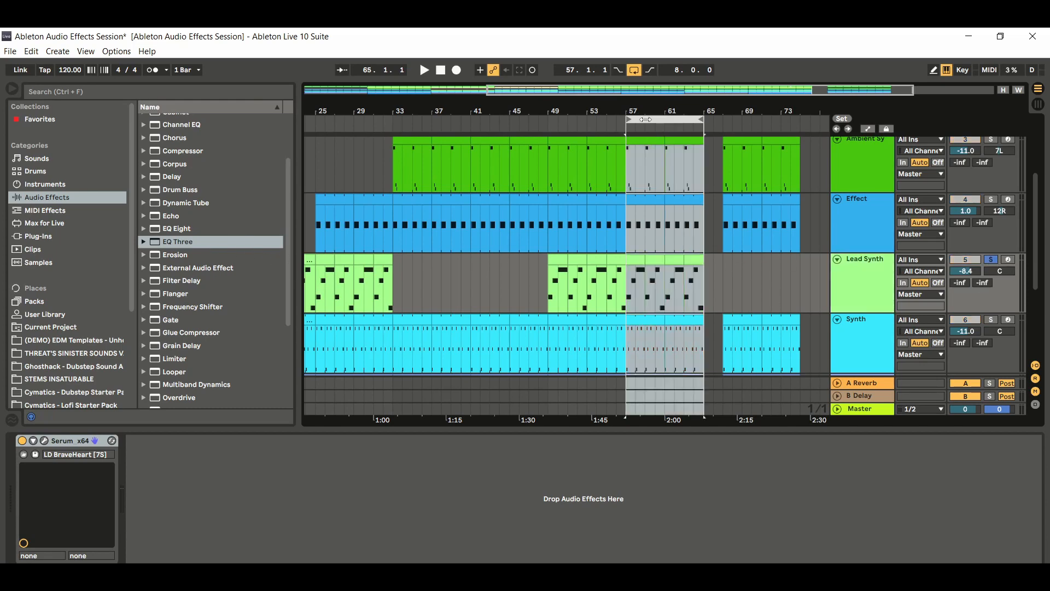
pyautogui.click(425, 70)
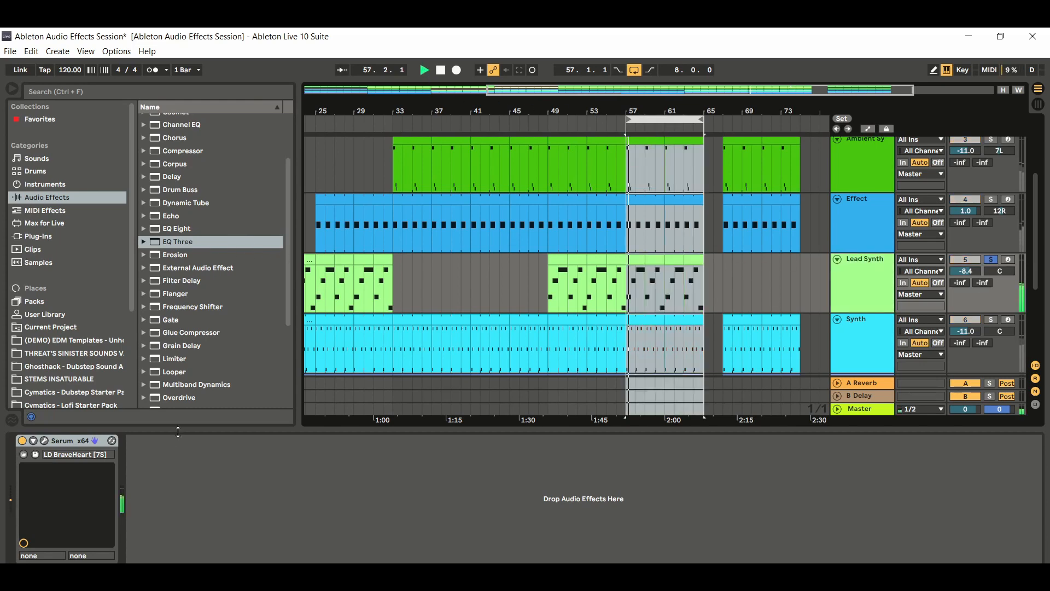
# Add EQ Three after Serum on the Lead Synth track, with FreqLow at 1.93 kHz, FreqHi at 7.11 kHz and GainMid at 2.83 dB
pyautogui.moveTo(192, 241); pyautogui.dragTo(213, 485)
pyautogui.click(442, 72)
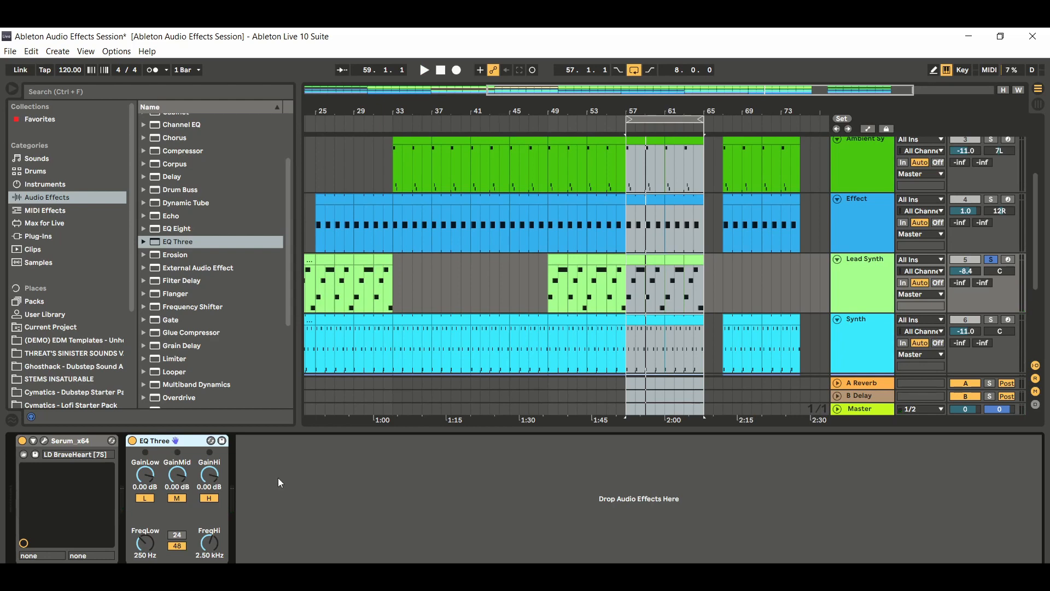
pyautogui.click(146, 543)
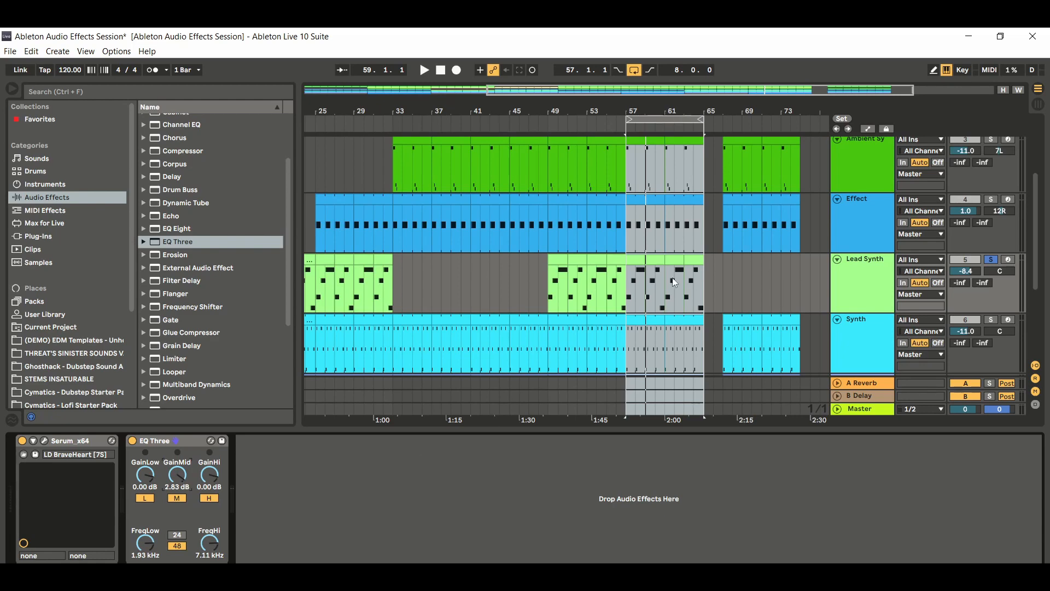
# Play the soloed Lead Synth track, compare it with EQ Three bypassed and active, and raise GainMid to 5.37 dB
pyautogui.press('space')
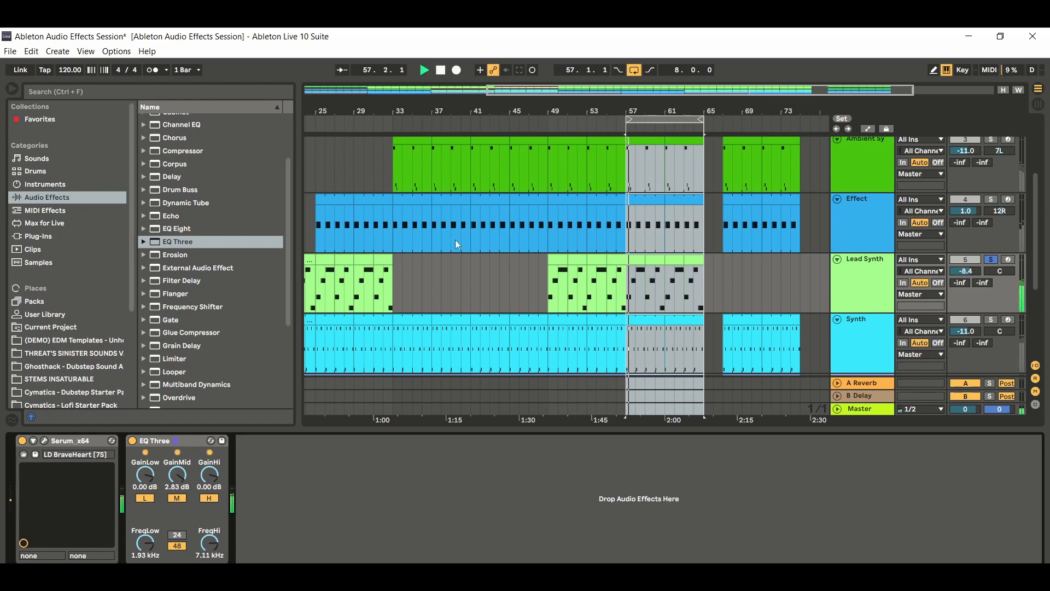
pyautogui.click(133, 441)
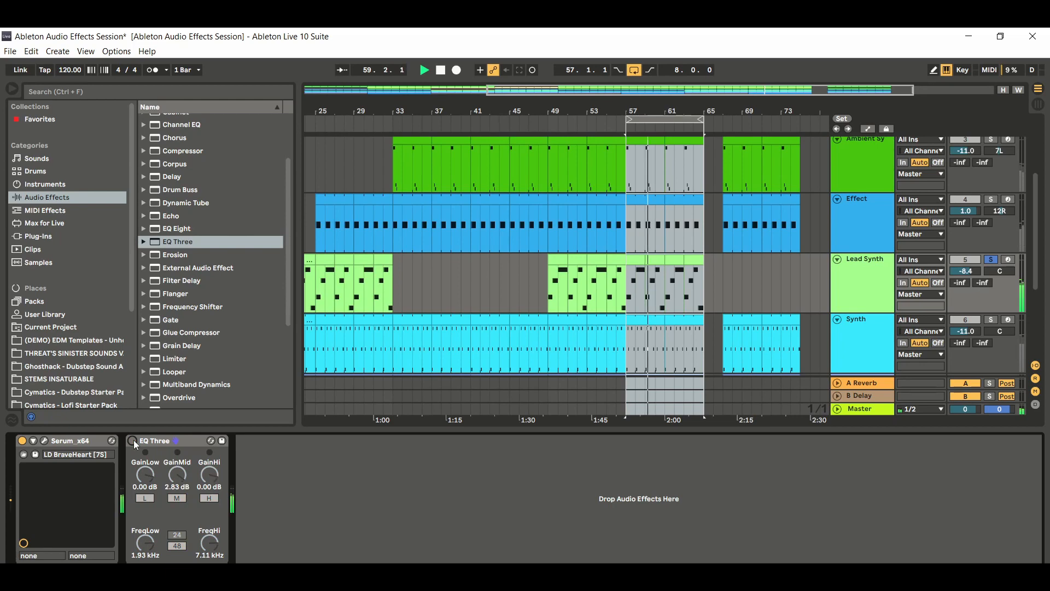
pyautogui.click(133, 439)
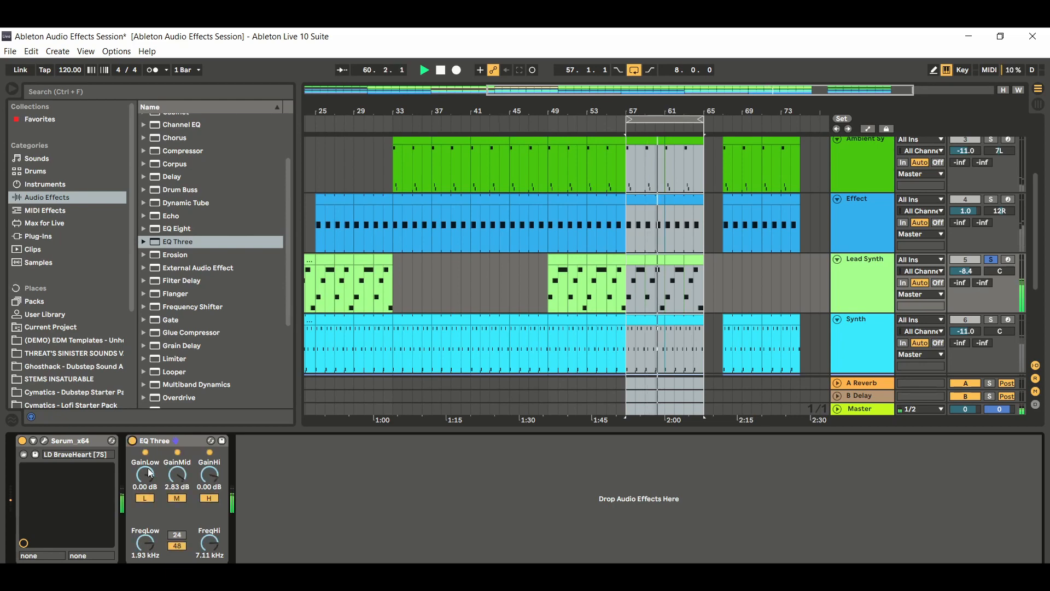
pyautogui.moveTo(175, 474); pyautogui.dragTo(175, 461)
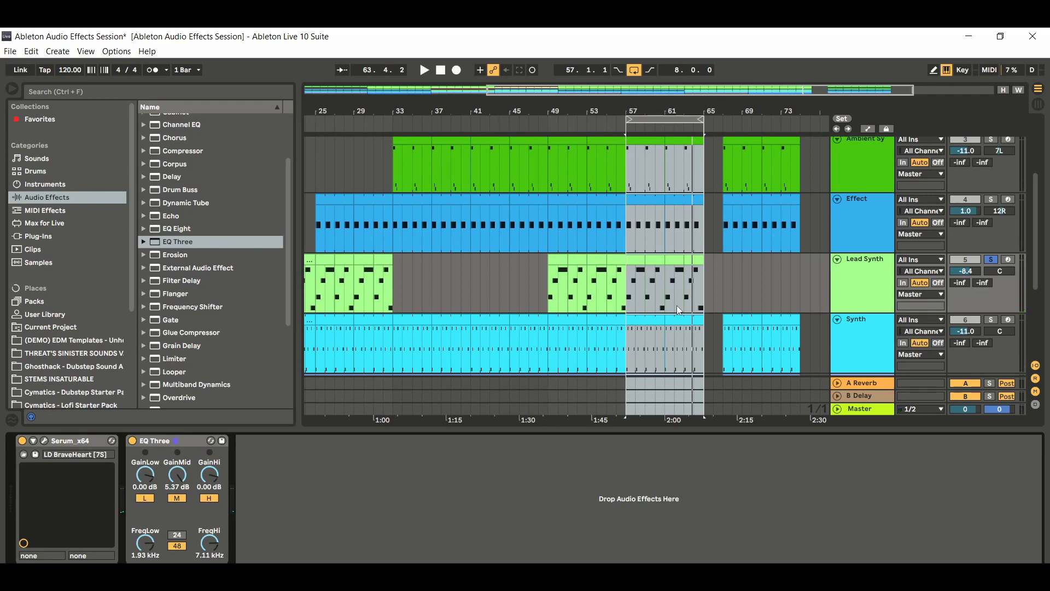
# Unsolo the Lead Synth track and compare the full mix with its EQ Three bypassed and active
pyautogui.click(990, 259)
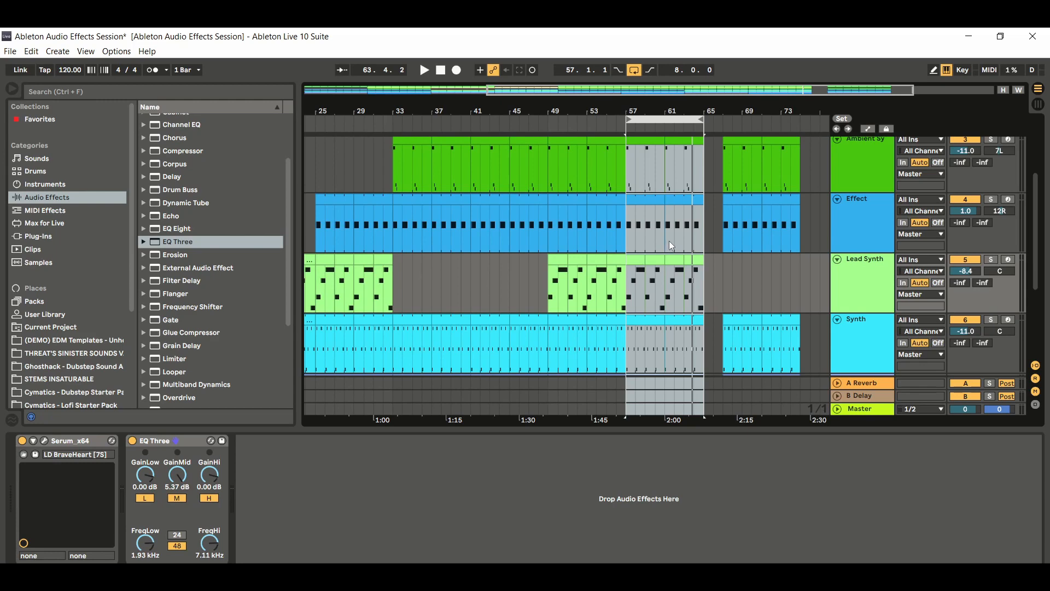
pyautogui.click(424, 70)
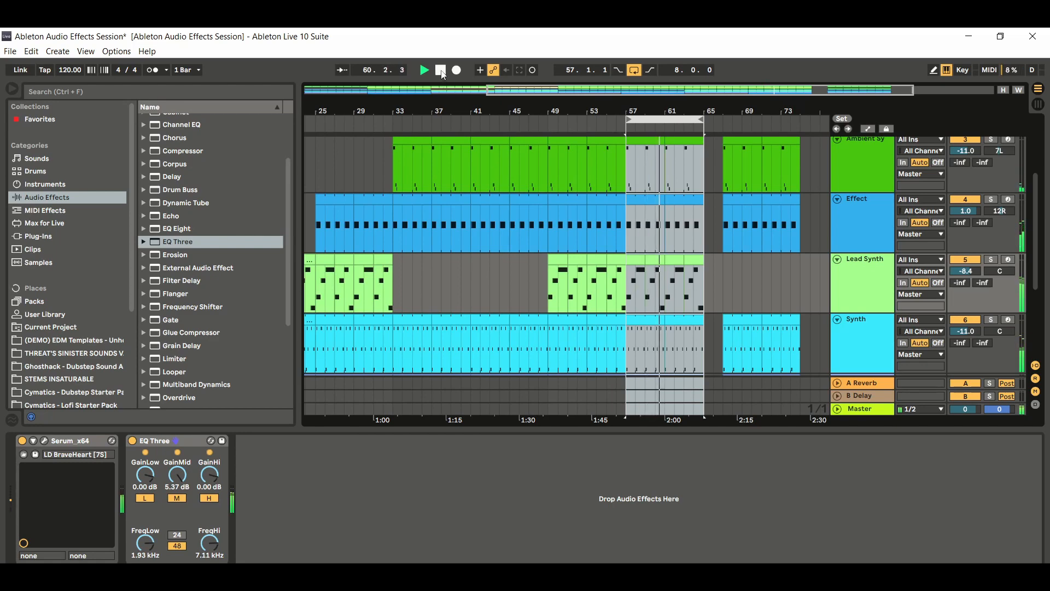
pyautogui.click(131, 440)
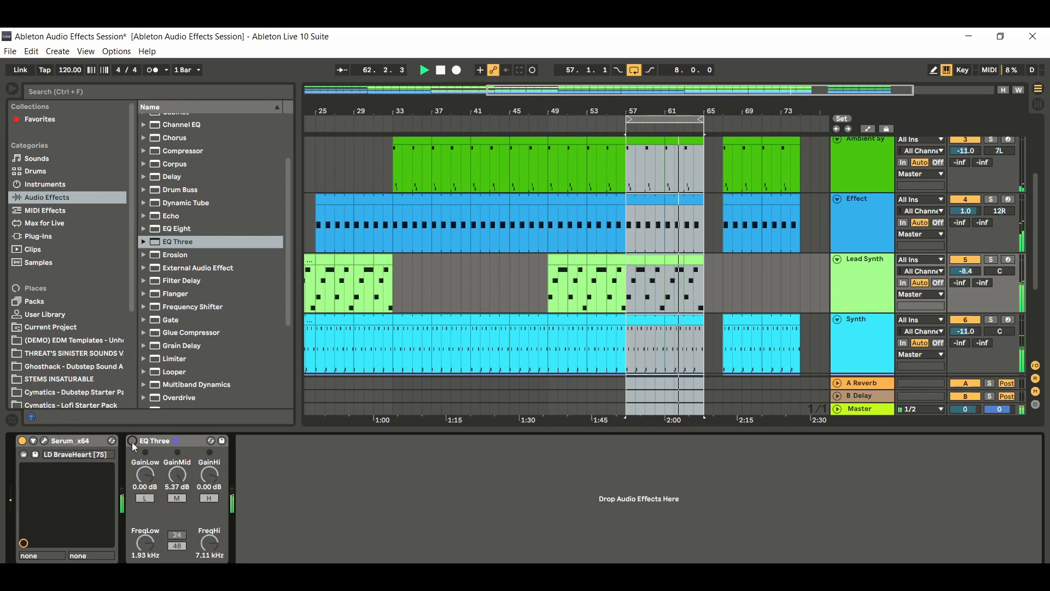
pyautogui.click(132, 442)
pyautogui.click(441, 70)
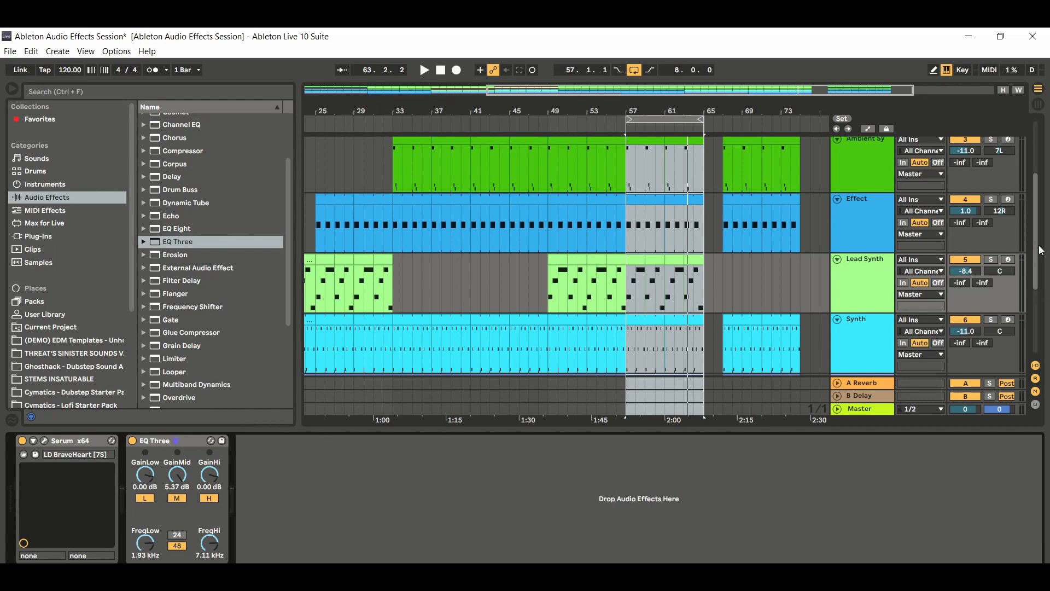
# Show the Synth track's devices and select the looped section from bar 57 to 65
pyautogui.scroll(-3, 1017, 306)
pyautogui.click(871, 255)
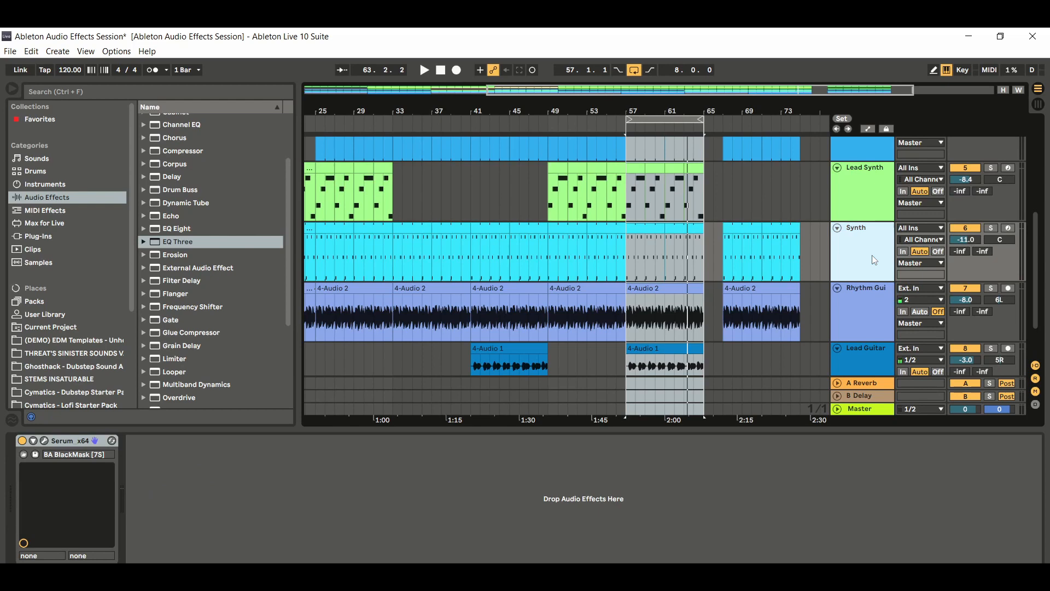
pyautogui.click(664, 117)
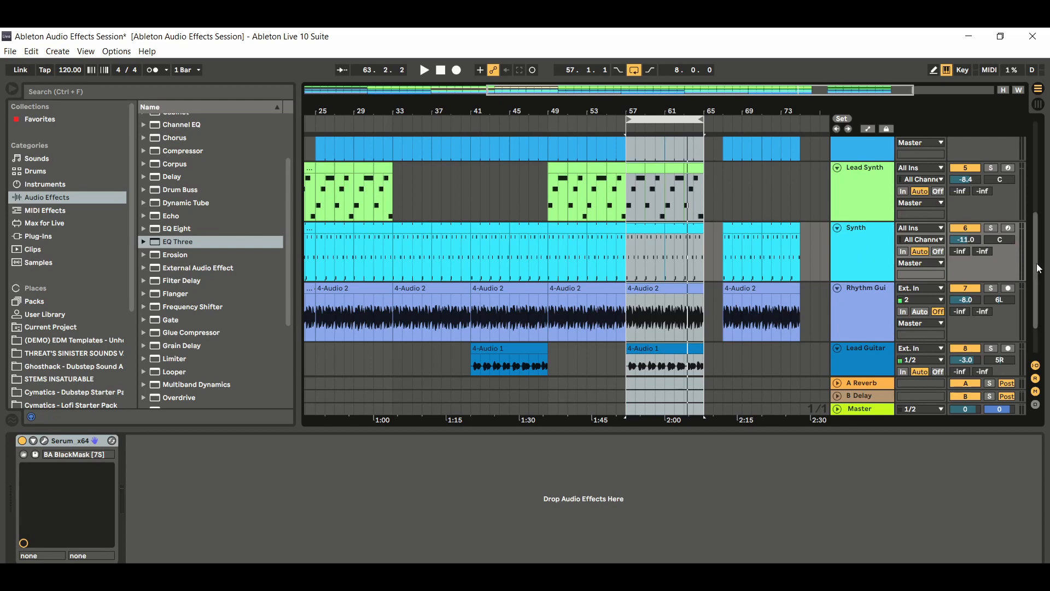
# Add EQ Three after Serum on the Synth track and reselect the looped section from bar 57 to 65
pyautogui.moveTo(1039, 268)
pyautogui.mouseDown()
pyautogui.moveTo(1039, 185)
pyautogui.moveTo(1039, 270)
pyautogui.mouseUp()
pyautogui.click(879, 241)
pyautogui.click(861, 316)
pyautogui.click(860, 256)
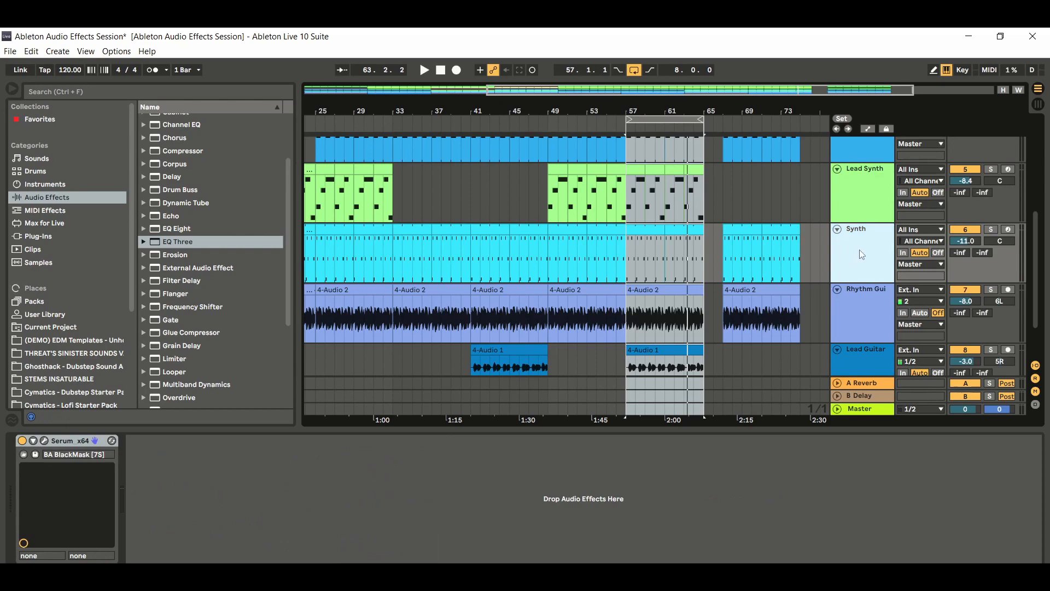
pyautogui.moveTo(172, 250); pyautogui.dragTo(229, 478)
pyautogui.click(648, 230)
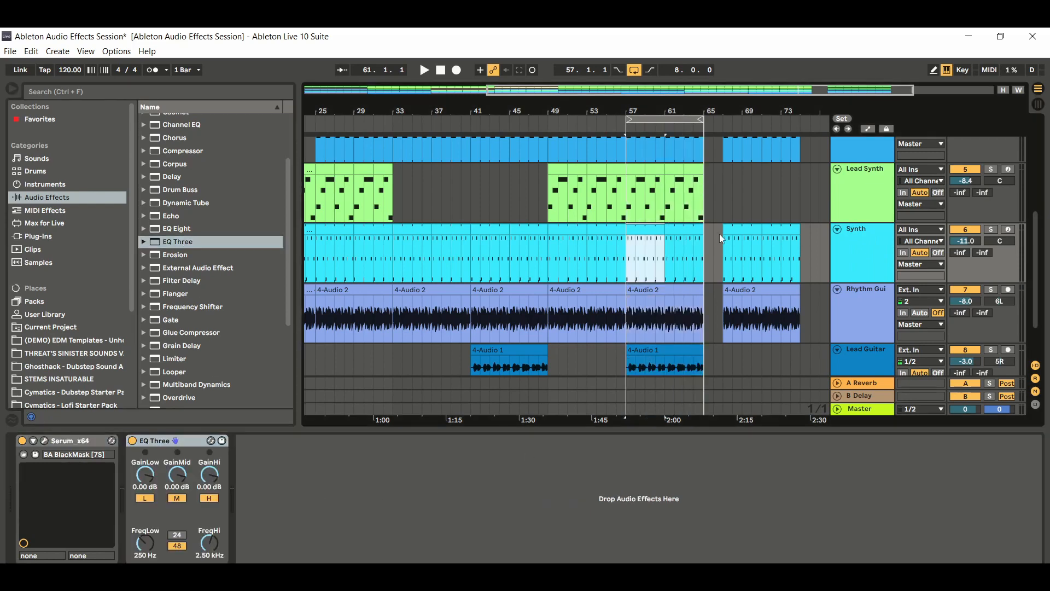
pyautogui.click(648, 119)
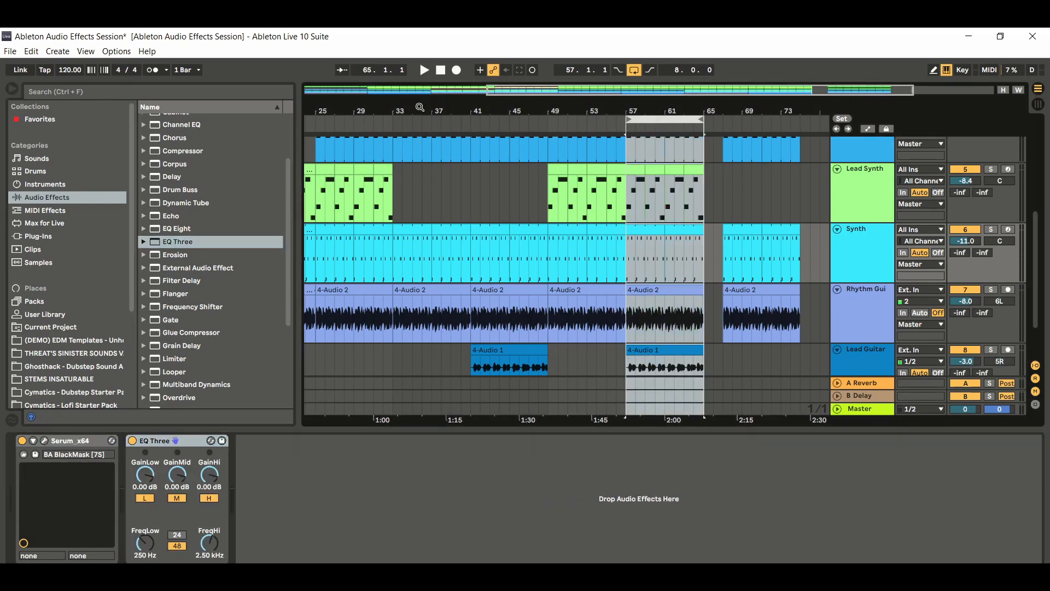
# Play the soloed Synth track with EQ Three bypassed and active, setting FreqHi to 200 Hz and FreqLow to 50 Hz
pyautogui.click(132, 440)
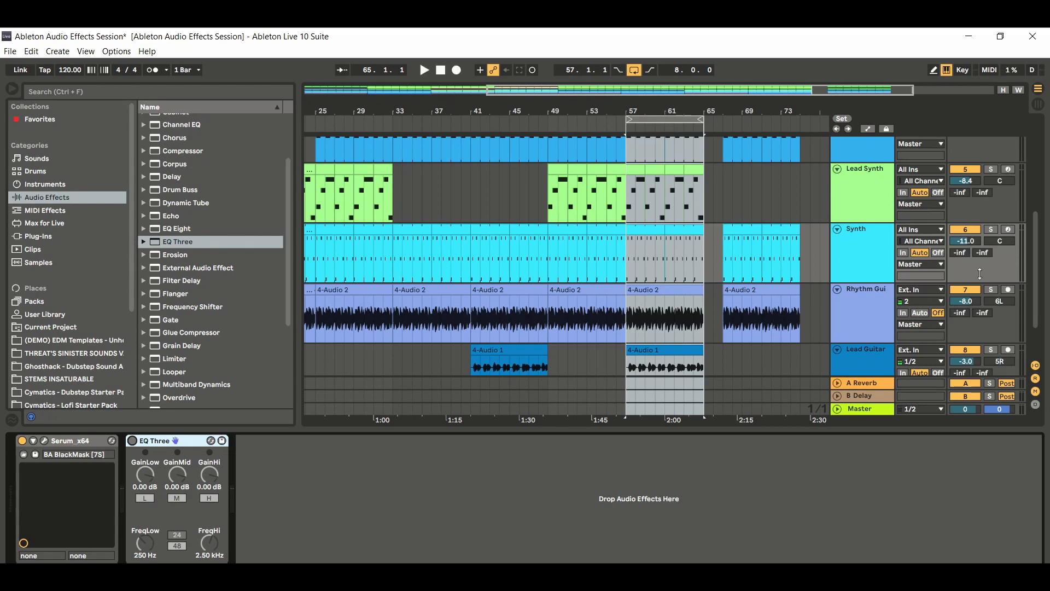
pyautogui.click(991, 230)
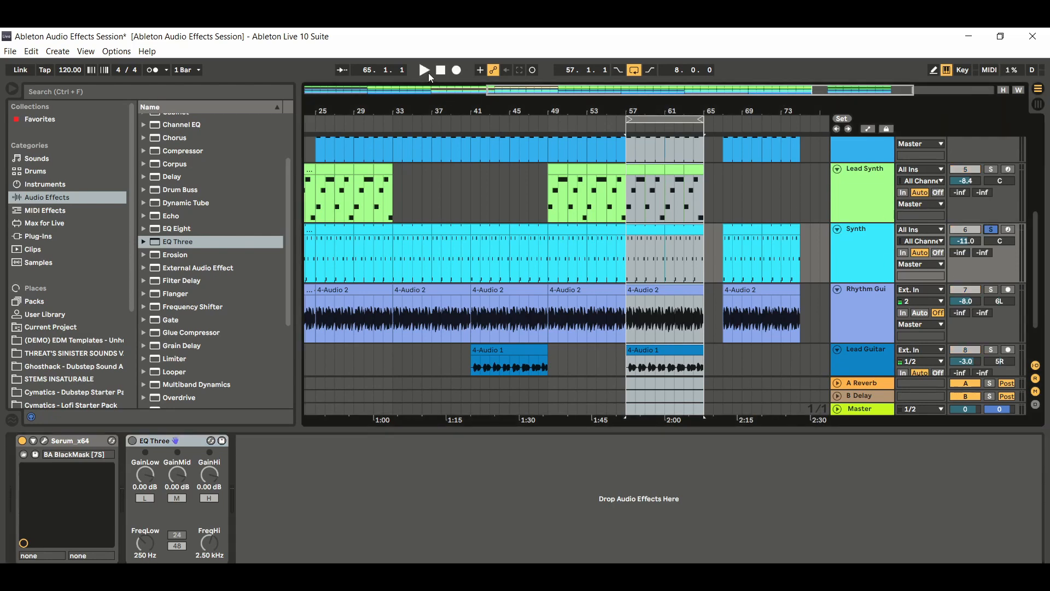
pyautogui.click(426, 72)
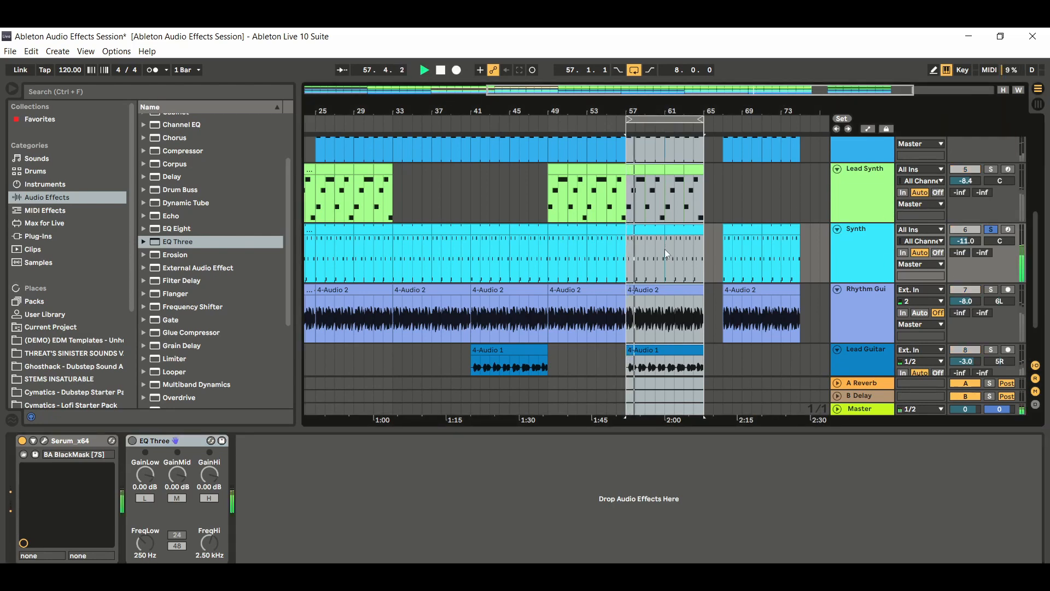
pyautogui.click(132, 441)
pyautogui.moveTo(206, 540); pyautogui.dragTo(207, 558)
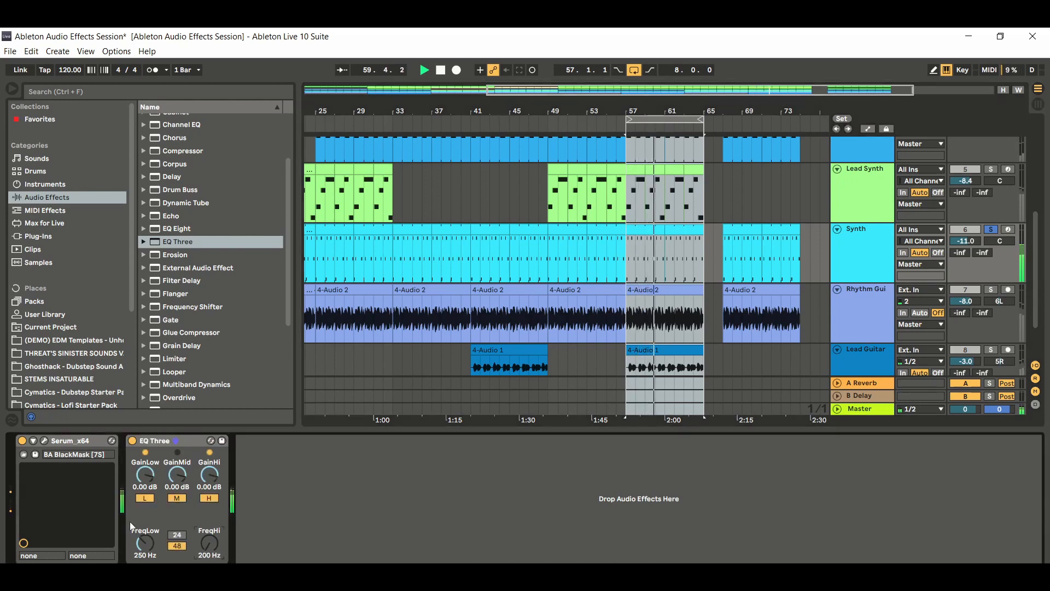
pyautogui.moveTo(145, 542); pyautogui.dragTo(145, 569)
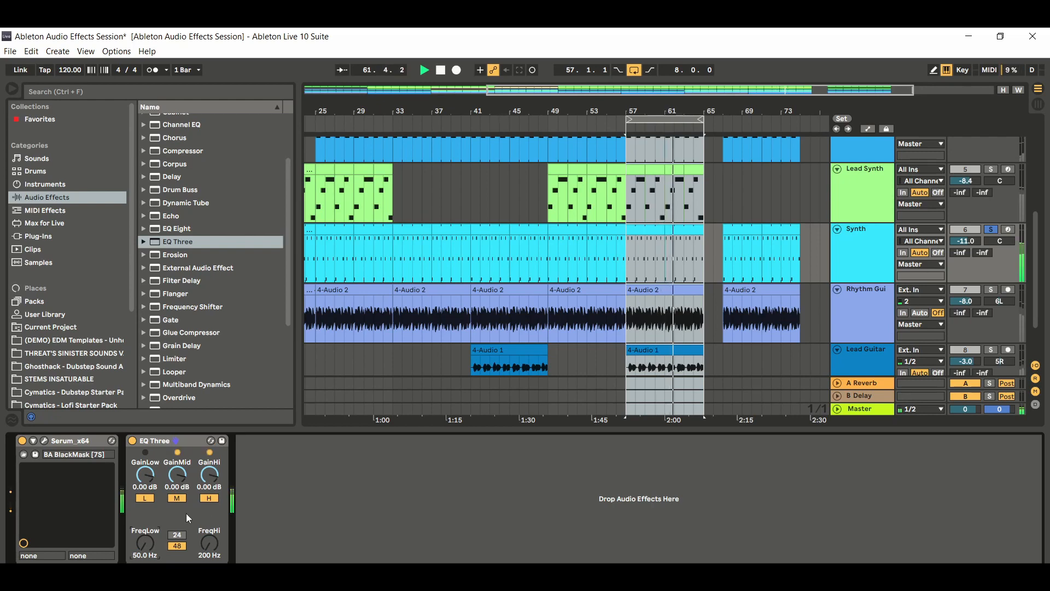
pyautogui.click(441, 71)
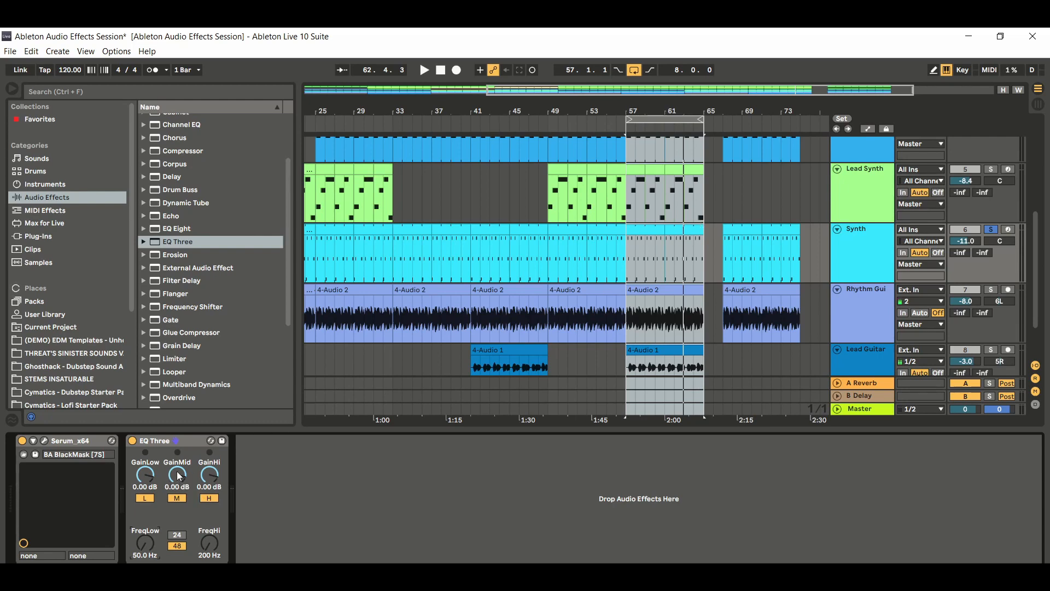
# Lower the Synth EQ Three's GainMid to -14.3 dB, play it soloed and in the full mix, and undo a brief GainMid increase
pyautogui.moveTo(179, 475); pyautogui.dragTo(179, 489)
pyautogui.click(431, 72)
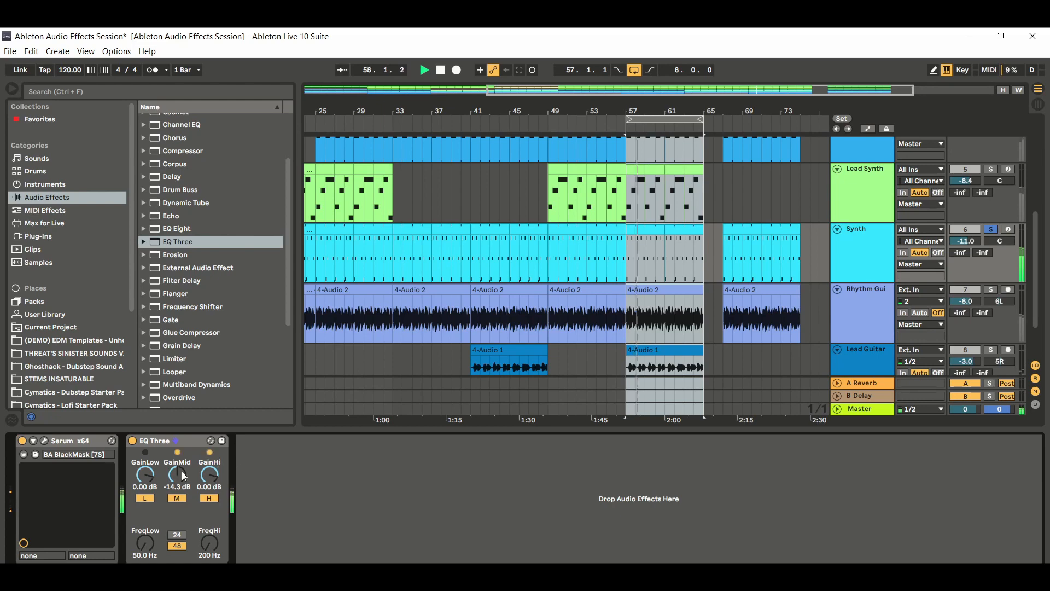
pyautogui.click(993, 230)
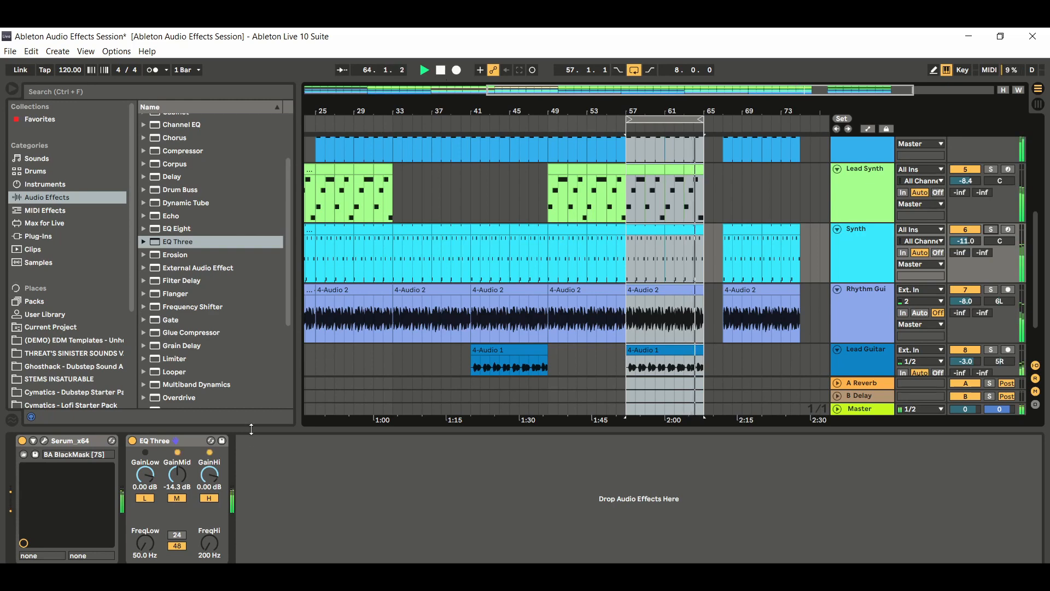
pyautogui.moveTo(178, 476); pyautogui.dragTo(178, 439)
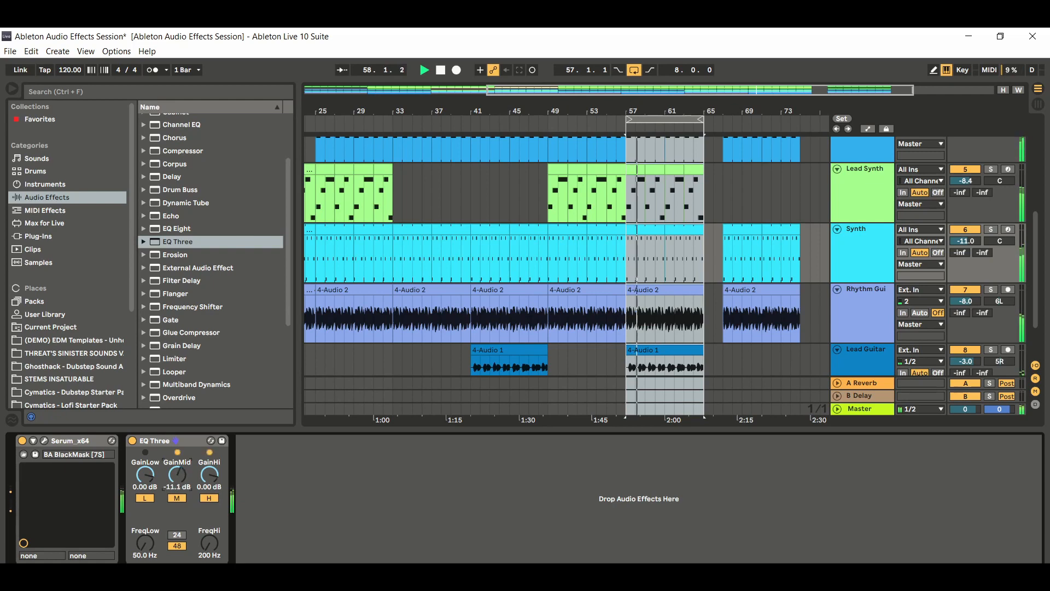
pyautogui.hotkey('ctrl', 'z')
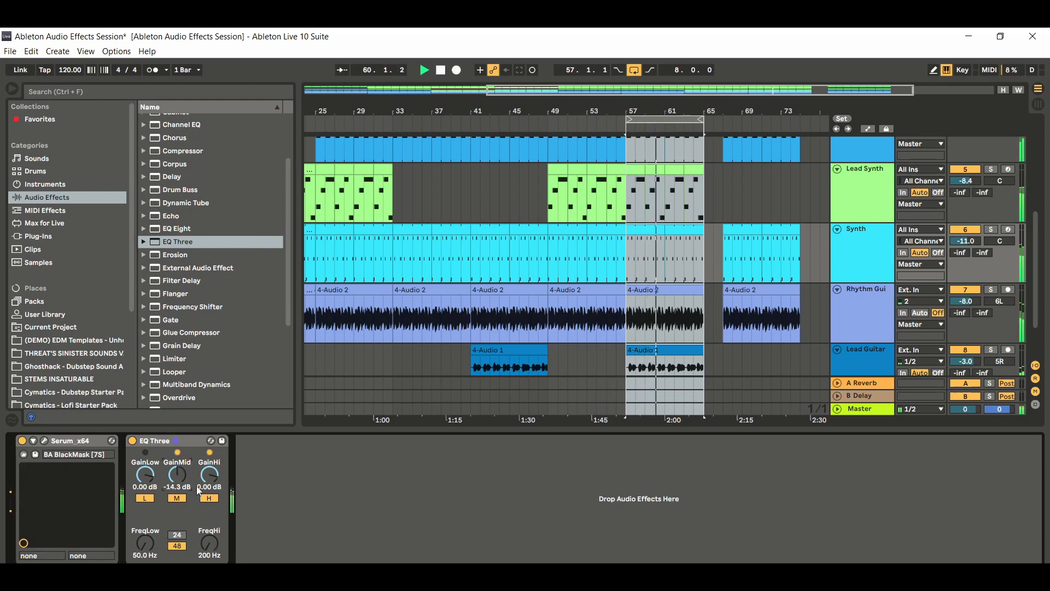
# Set the Synth EQ Three's FreqLow to 100 Hz and FreqHi to 266 Hz during full-mix playback, and stop playback
pyautogui.moveTo(210, 543)
pyautogui.mouseDown()
pyautogui.moveTo(210, 514)
pyautogui.moveTo(210, 543)
pyautogui.mouseUp()
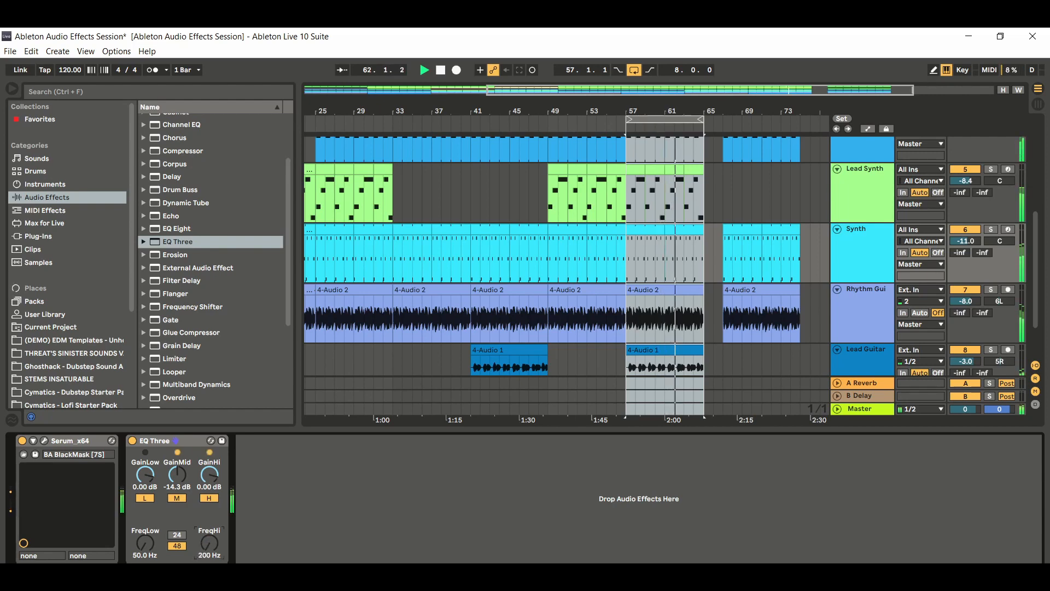
pyautogui.moveTo(145, 542); pyautogui.dragTo(145, 534)
pyautogui.moveTo(214, 549)
pyautogui.mouseDown()
pyautogui.moveTo(214, 536)
pyautogui.moveTo(209, 551)
pyautogui.mouseUp()
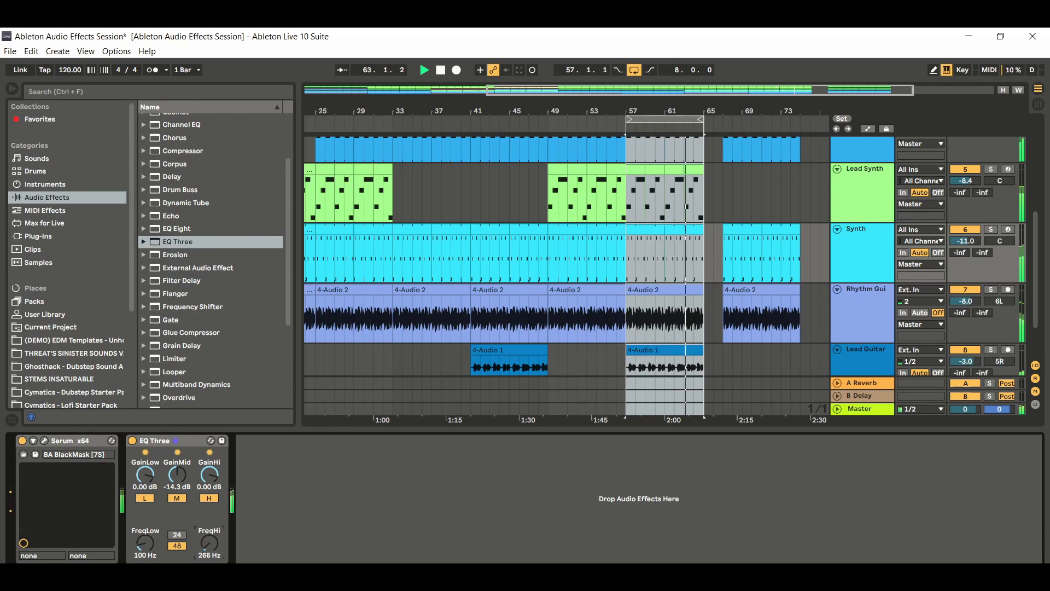
pyautogui.moveTo(139, 547); pyautogui.dragTo(139, 548)
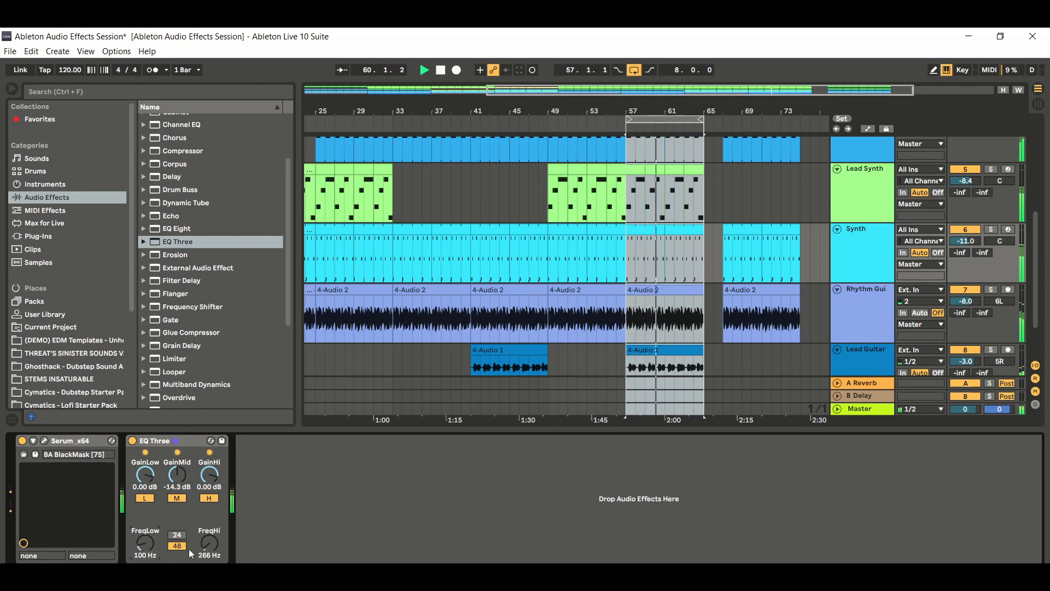
pyautogui.moveTo(209, 543); pyautogui.dragTo(236, 539)
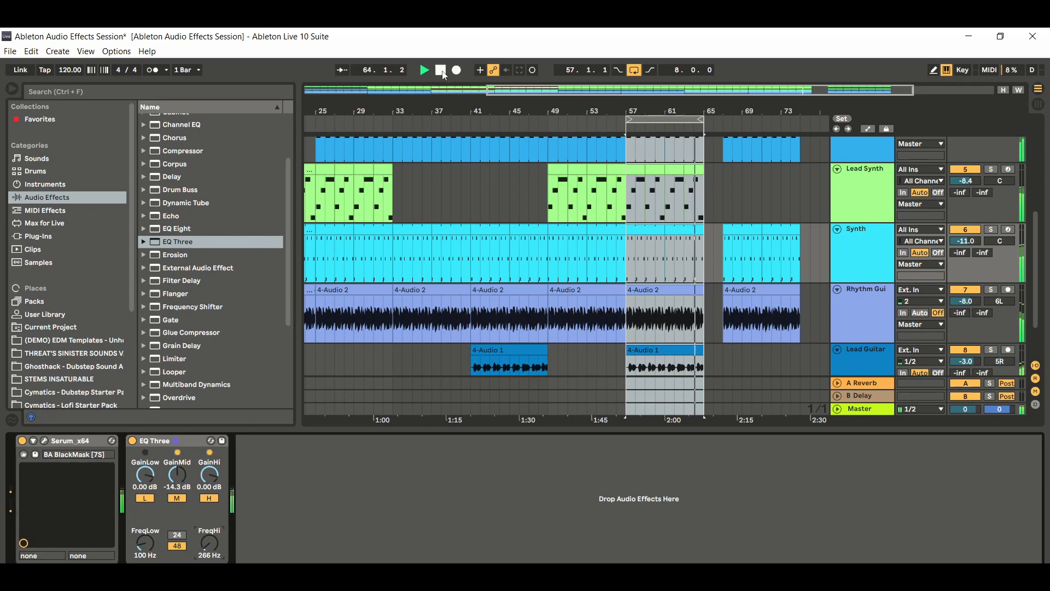
pyautogui.press('space')
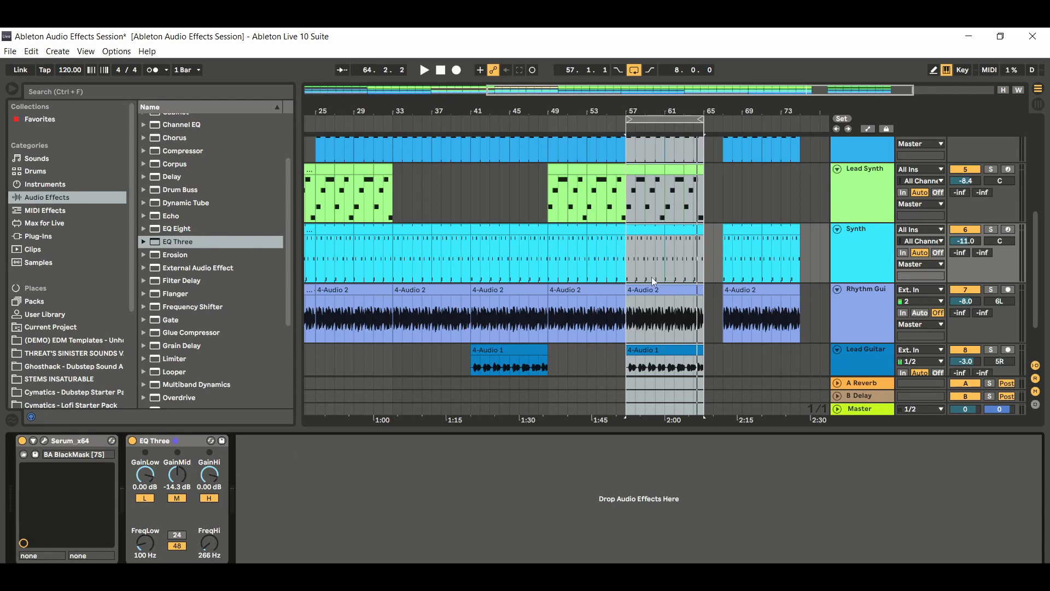
# Solo and play the Rhythm Gui track, add EQ Three to it, and stop playback
pyautogui.click(839, 309)
pyautogui.scroll(-3, 978, 293)
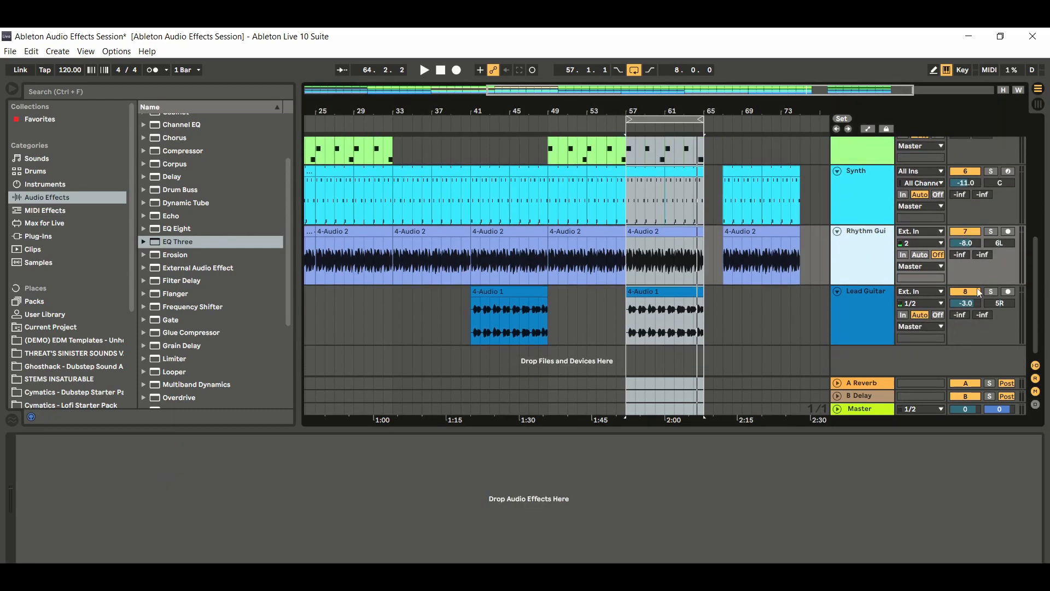
pyautogui.click(993, 234)
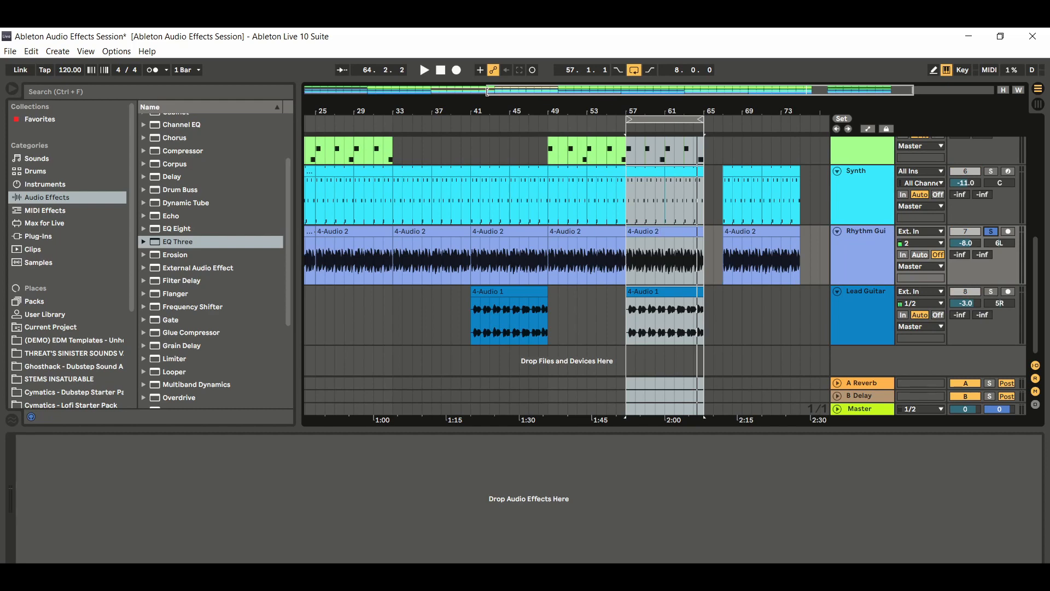
pyautogui.click(424, 70)
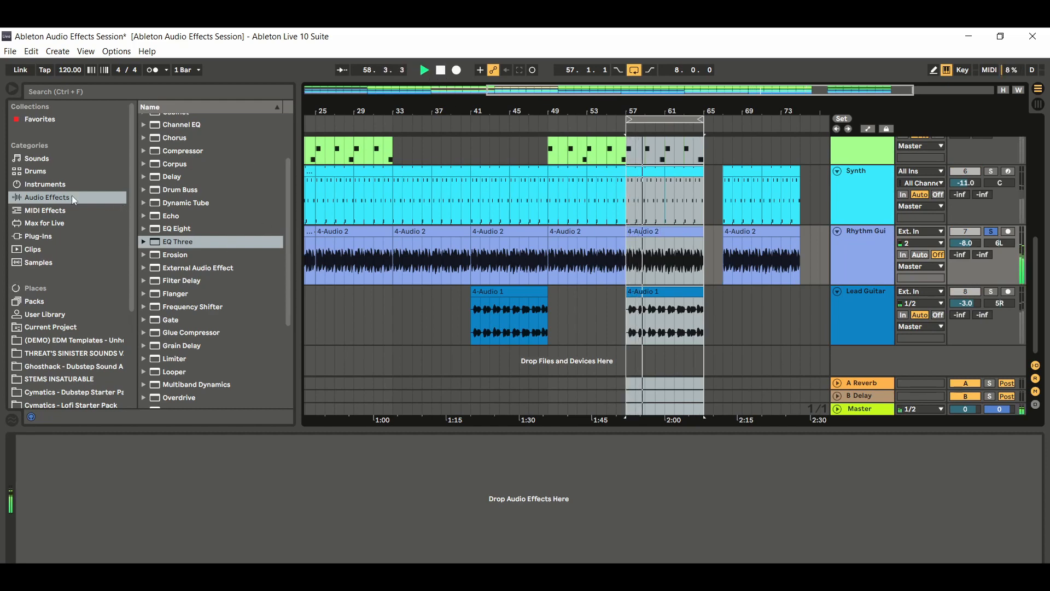
pyautogui.click(180, 243)
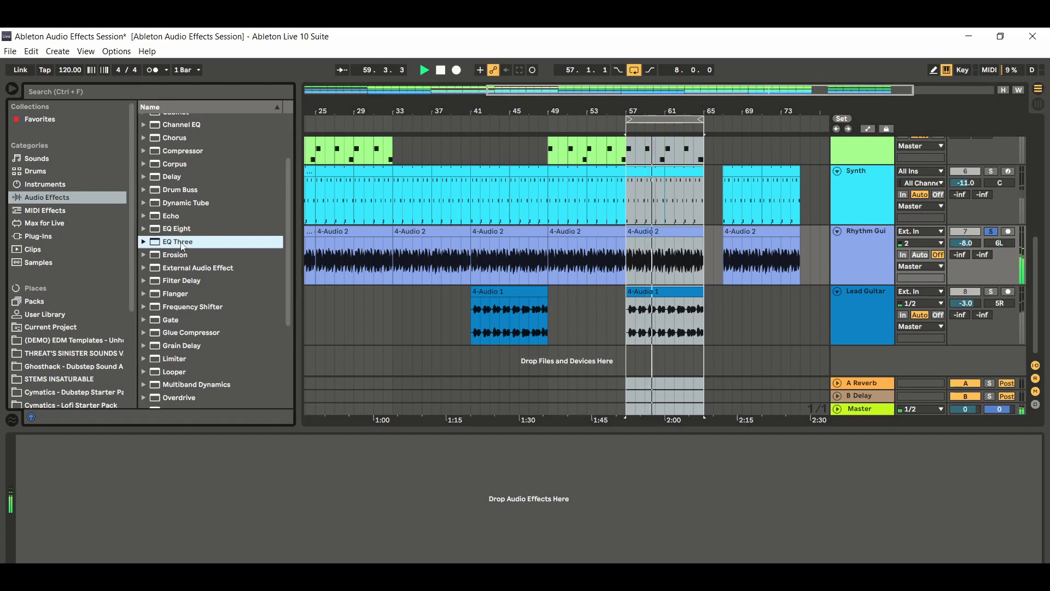
pyautogui.moveTo(182, 246); pyautogui.dragTo(129, 495)
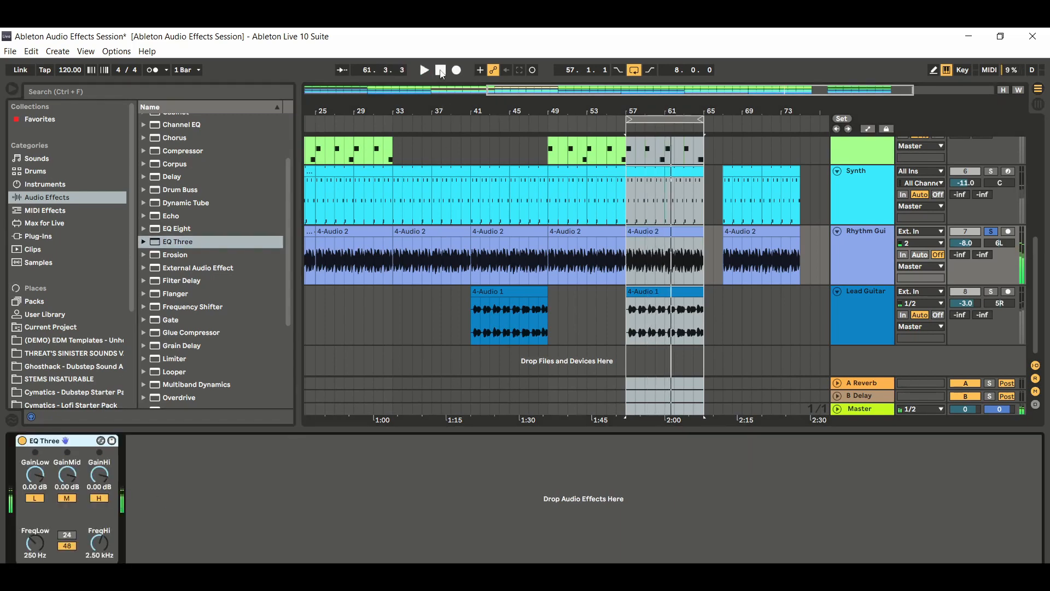
pyautogui.click(536, 327)
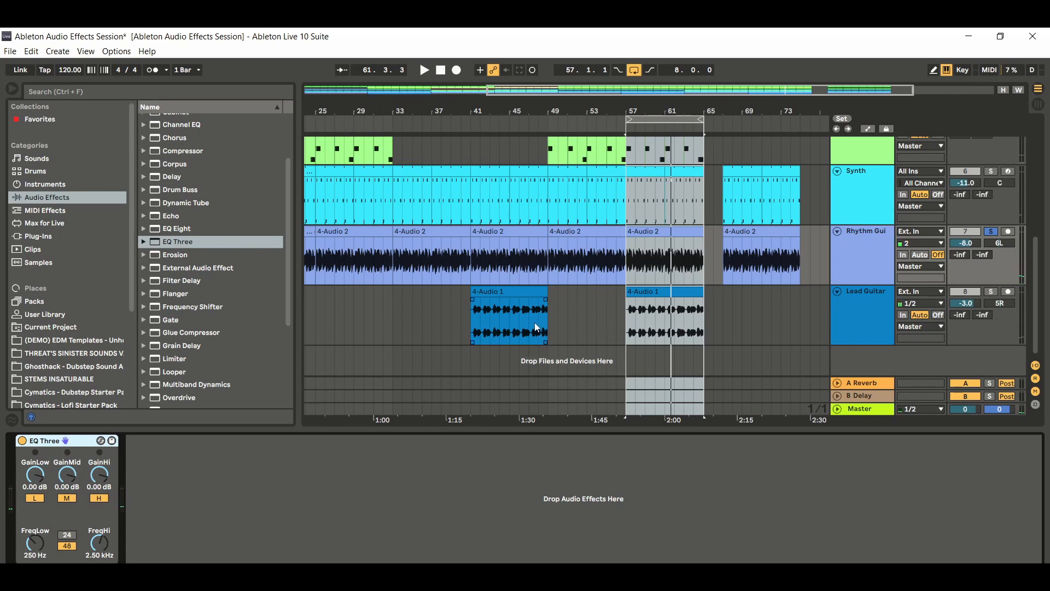
# Set the Rhythm Gui EQ Three's FreqHi to 650 Hz and compare the soloed track with the effect bypassed and active
pyautogui.click(855, 263)
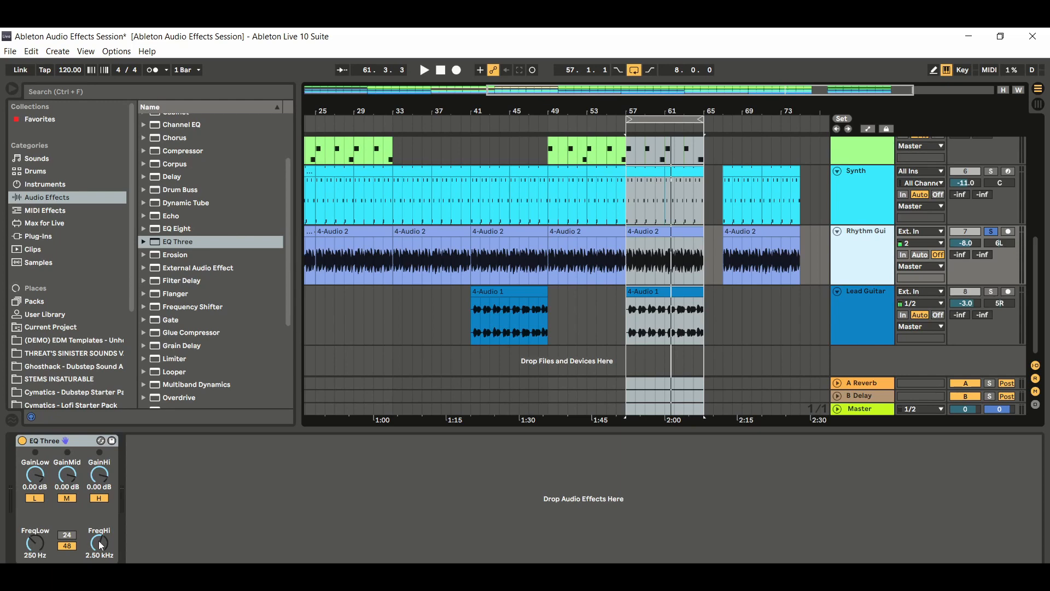
pyautogui.moveTo(99, 543); pyautogui.dragTo(100, 560)
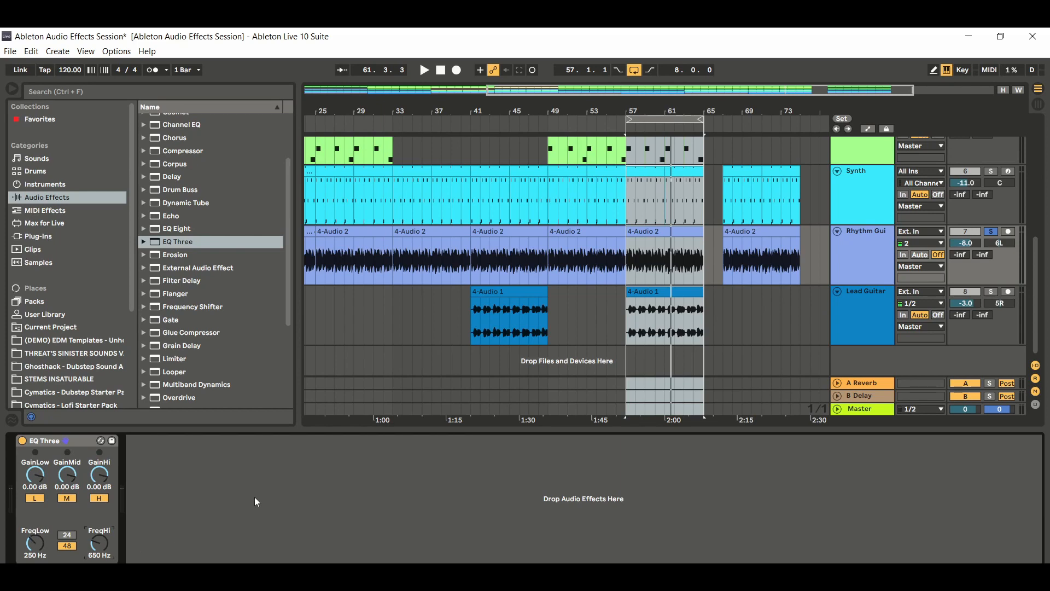
pyautogui.press('space')
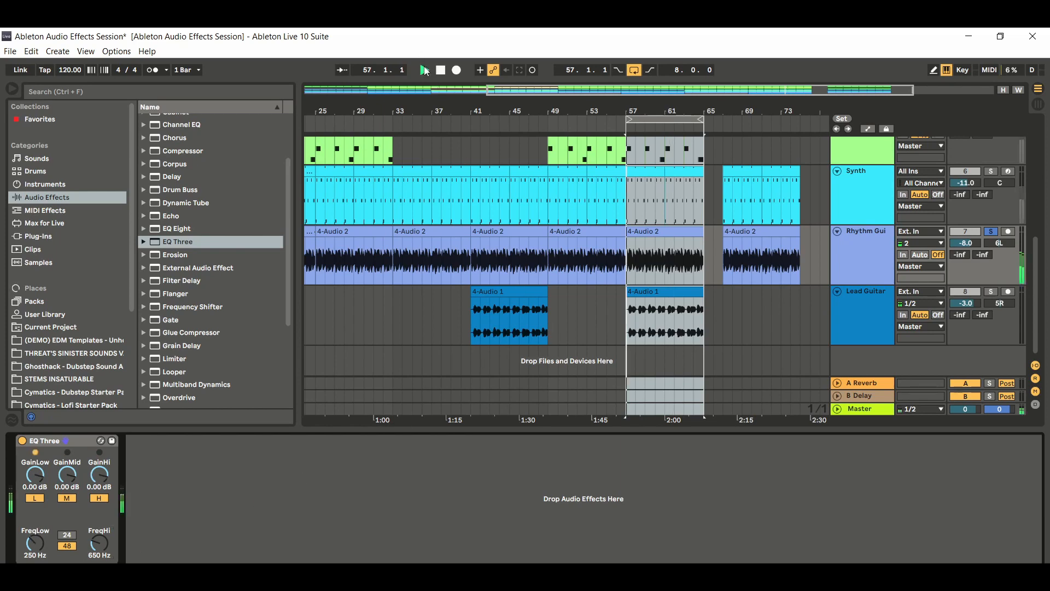
pyautogui.click(23, 441)
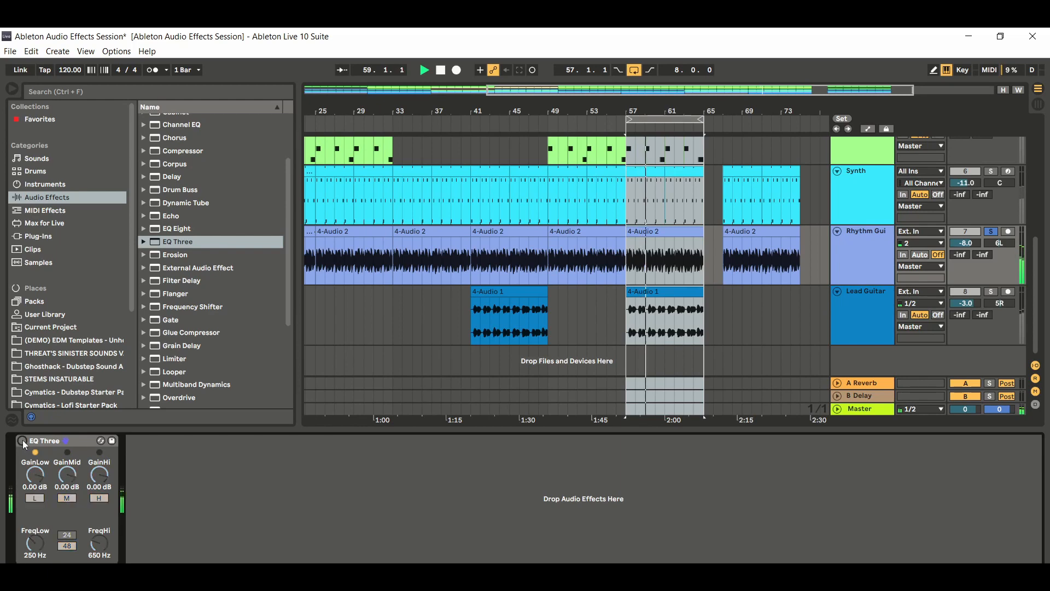
pyautogui.click(23, 441)
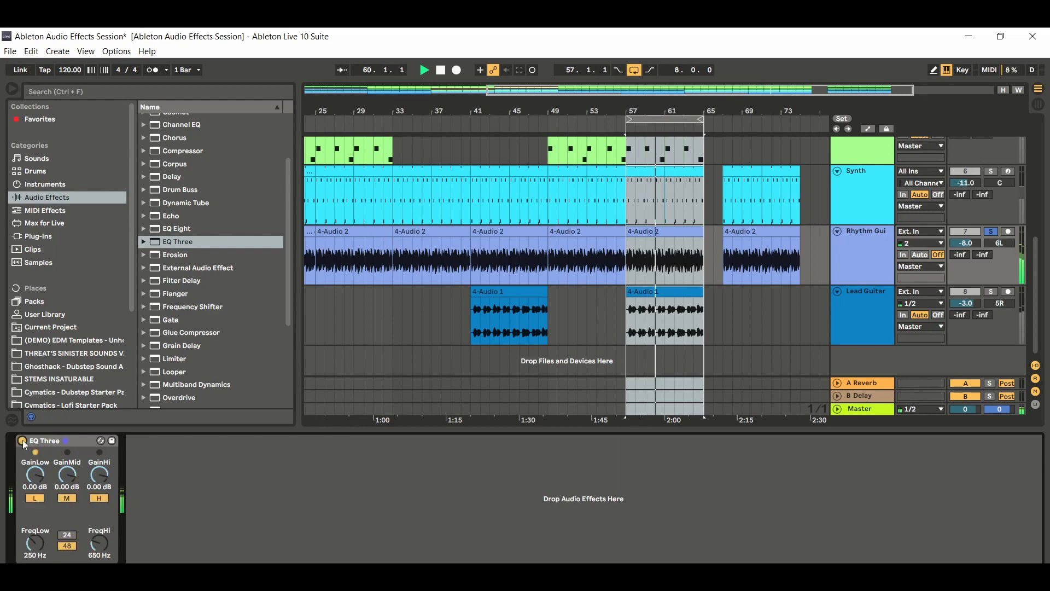
pyautogui.click(440, 70)
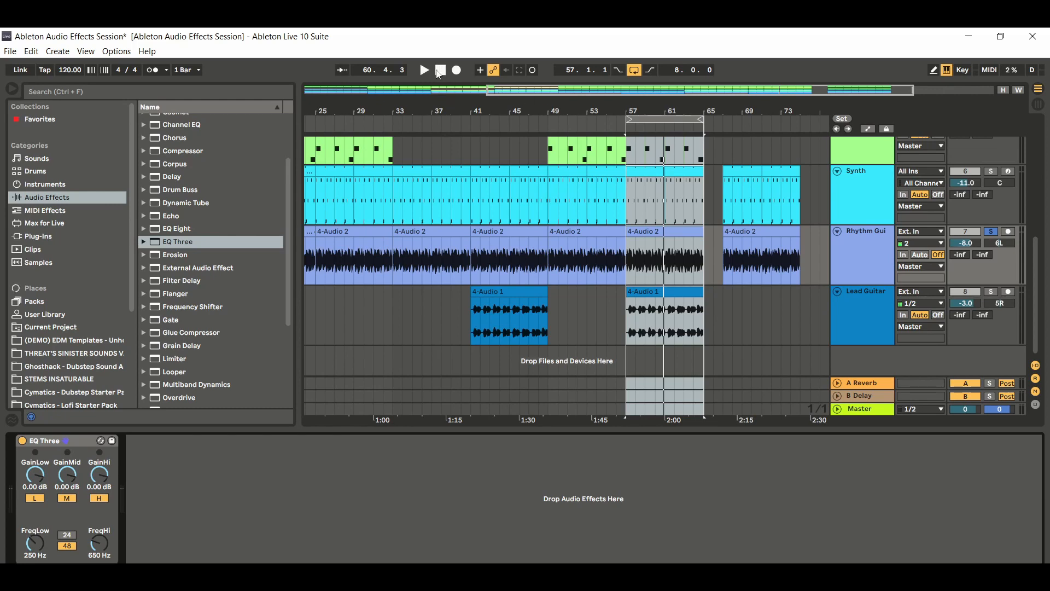
# Play the Rhythm Gui track soloed and in the full mix, raising its EQ Three's GainMid and GainHi to 0.92 dB
pyautogui.click(424, 69)
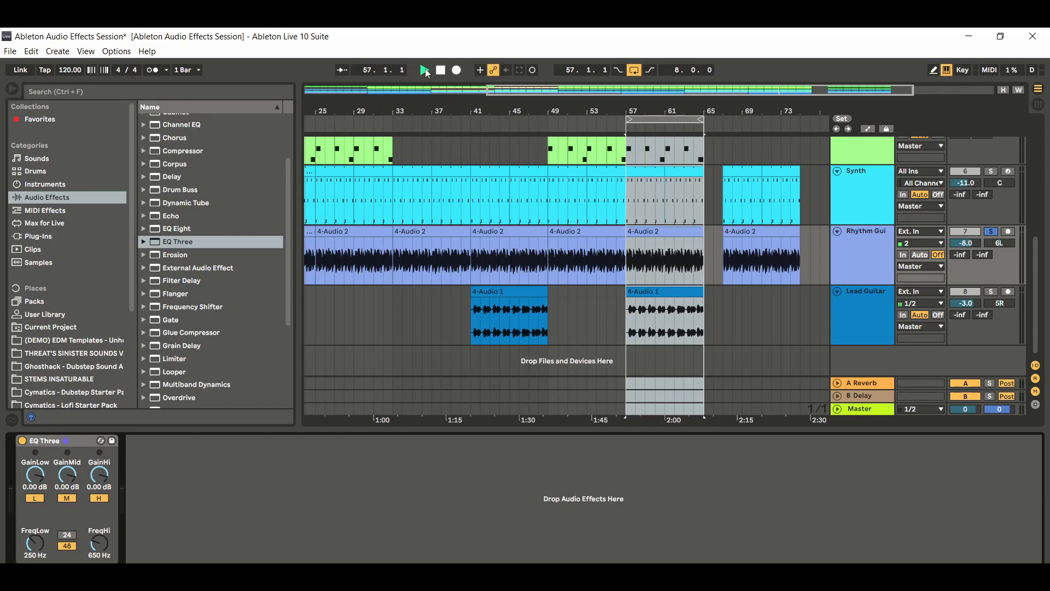
pyautogui.click(992, 231)
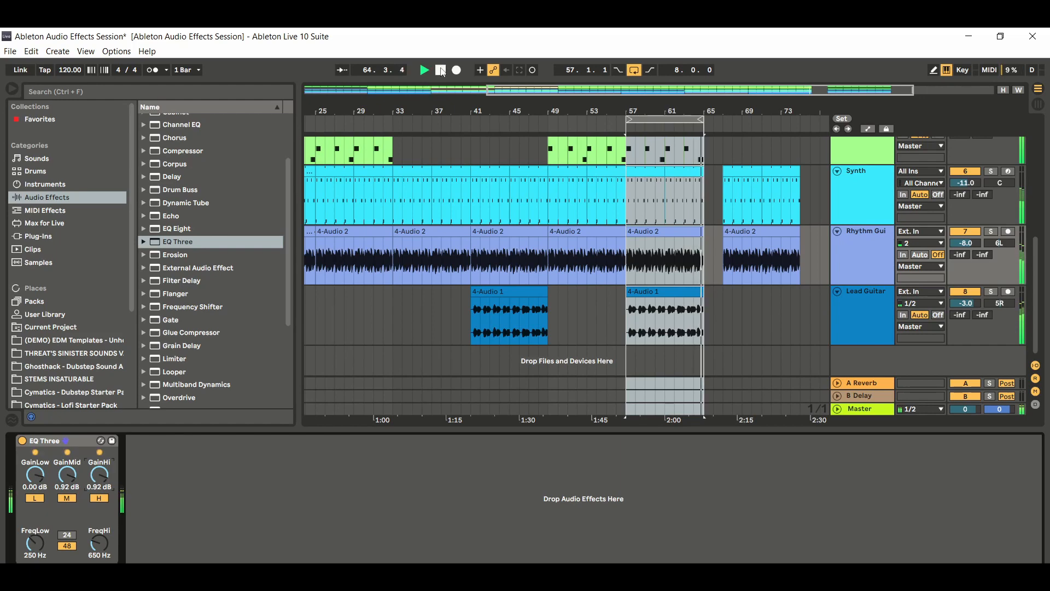
pyautogui.click(441, 70)
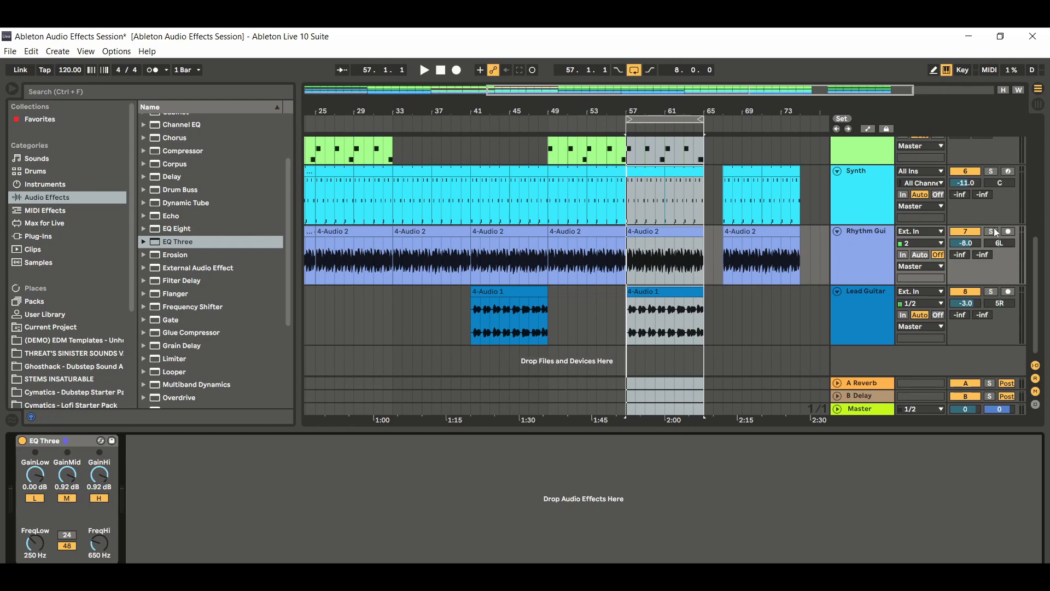
# Solo and play the Lead Guitar track, add EQ Three to it, and stop playback
pyautogui.click(990, 292)
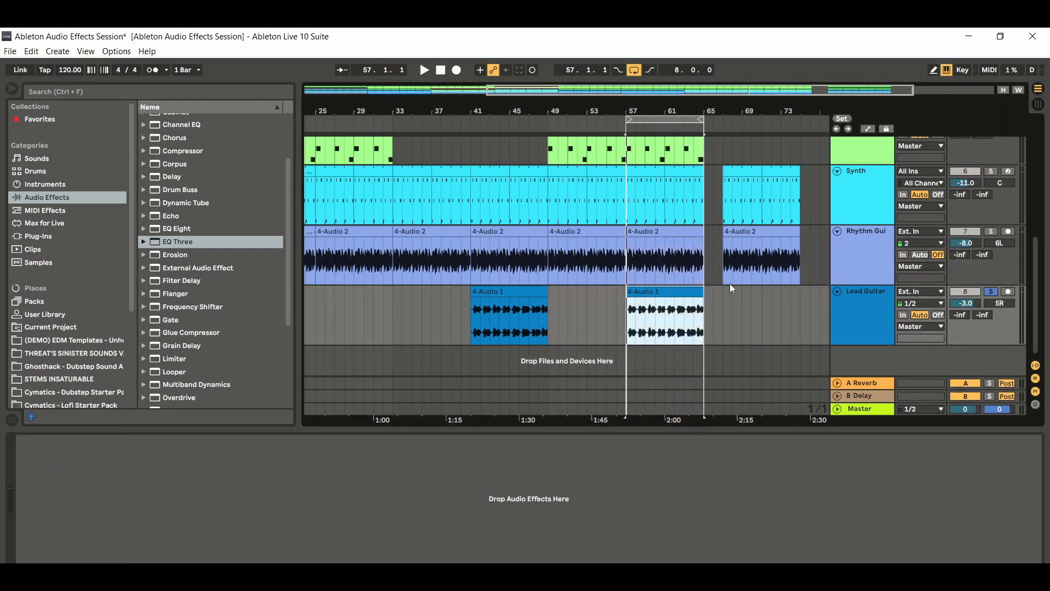
pyautogui.click(425, 71)
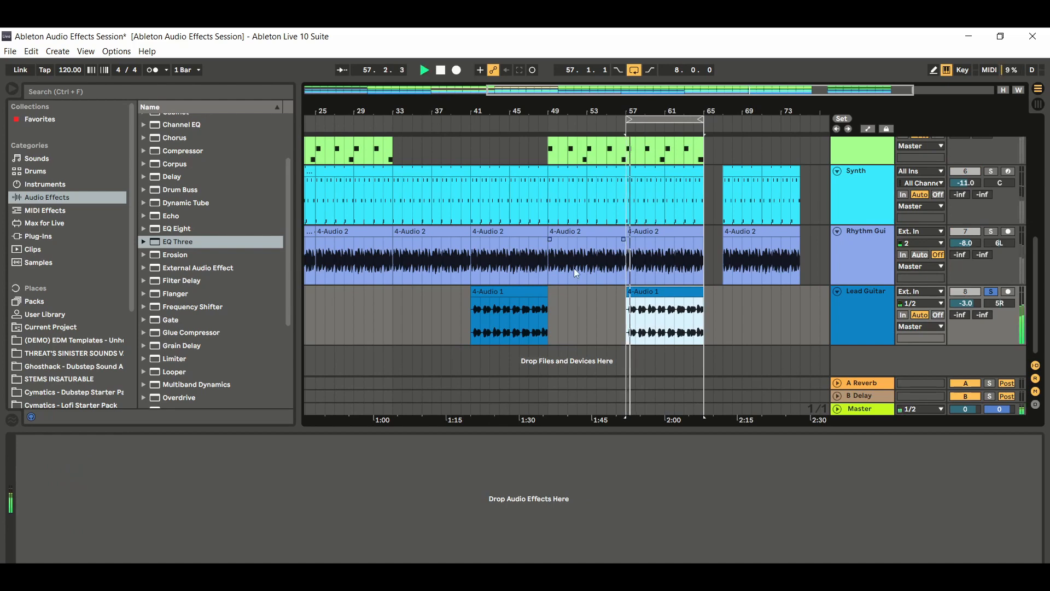
pyautogui.moveTo(177, 241); pyautogui.dragTo(124, 499)
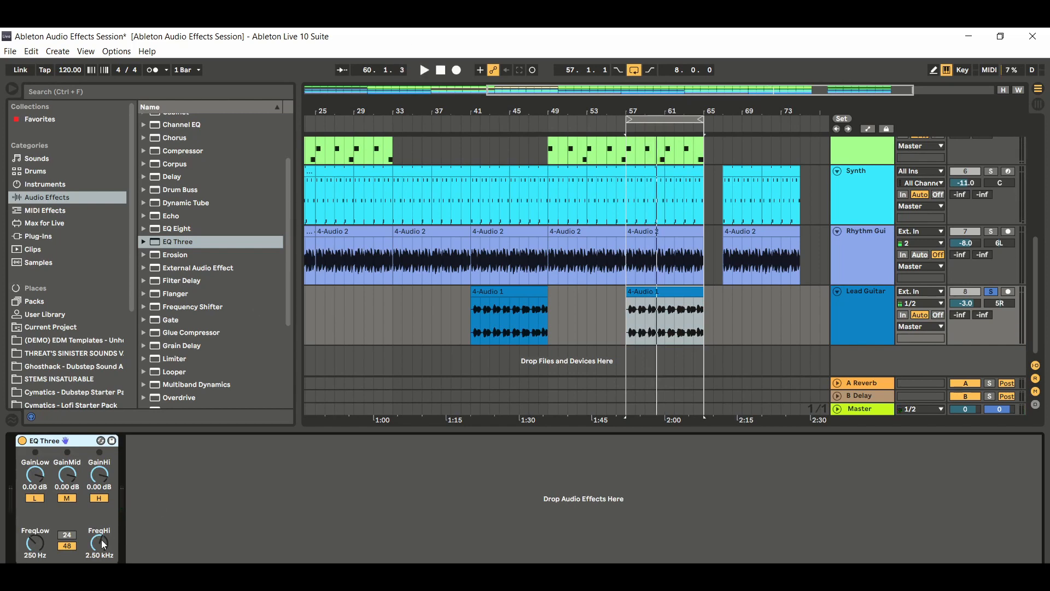
# Set the Lead Guitar EQ Three's FreqHi to 750 Hz and GainMid and GainHi to 2.83 dB, and compare it bypassed and active
pyautogui.moveTo(103, 544); pyautogui.dragTo(103, 553)
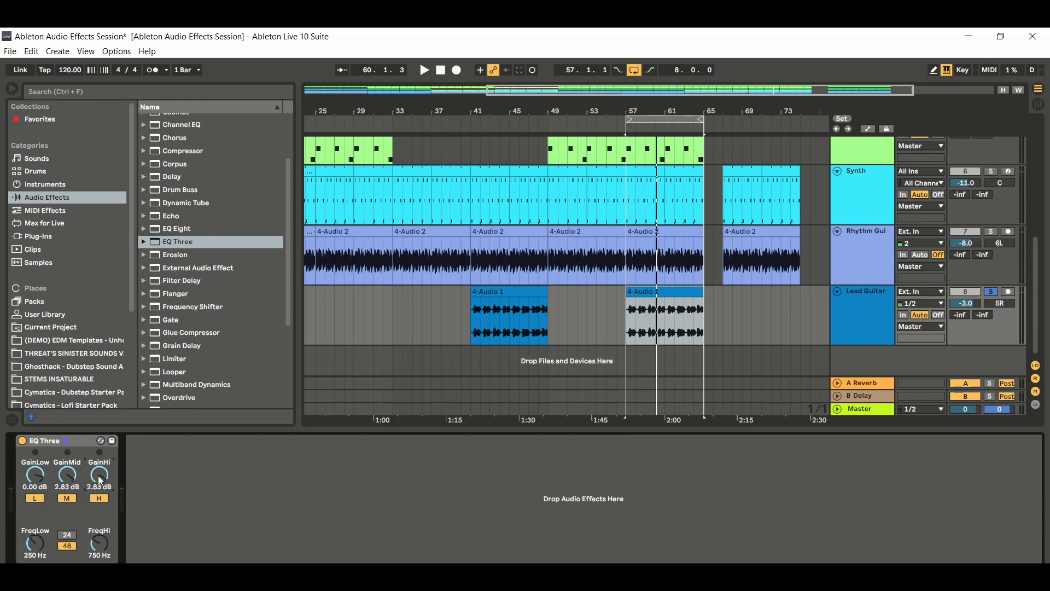
pyautogui.click(424, 70)
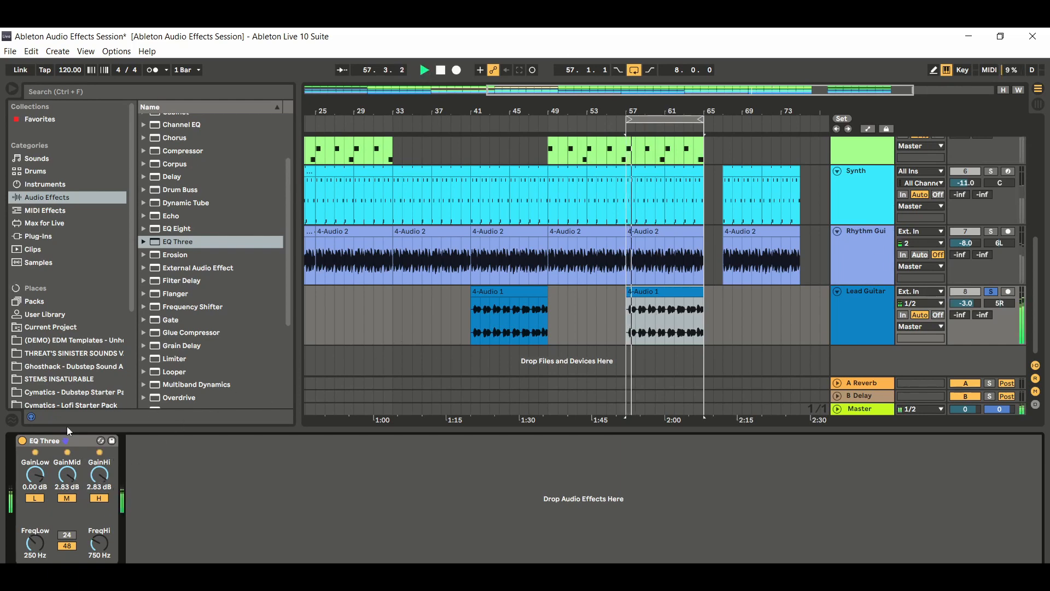
pyautogui.click(23, 440)
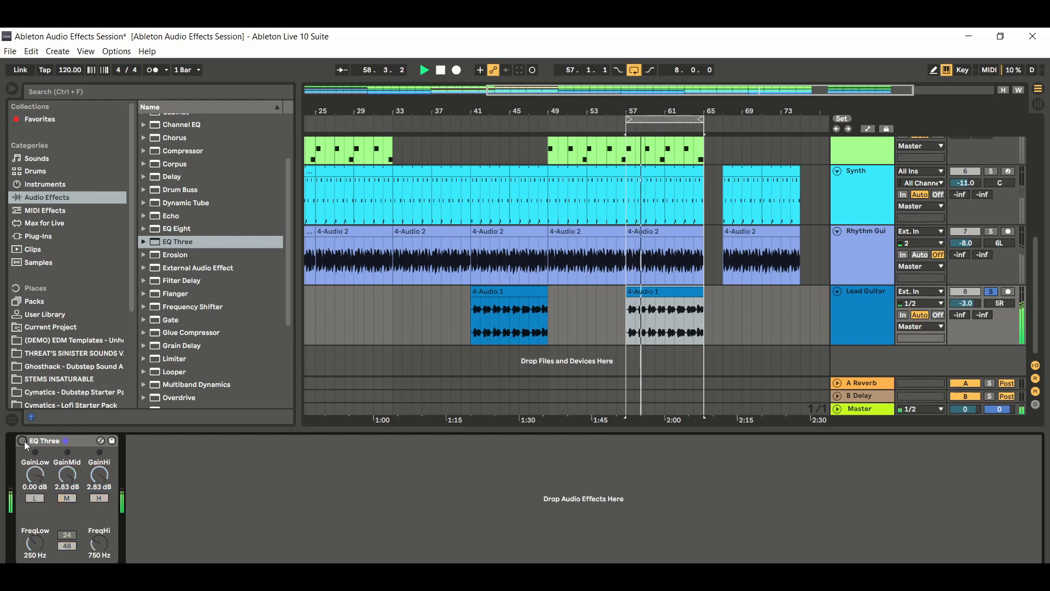
pyautogui.click(23, 441)
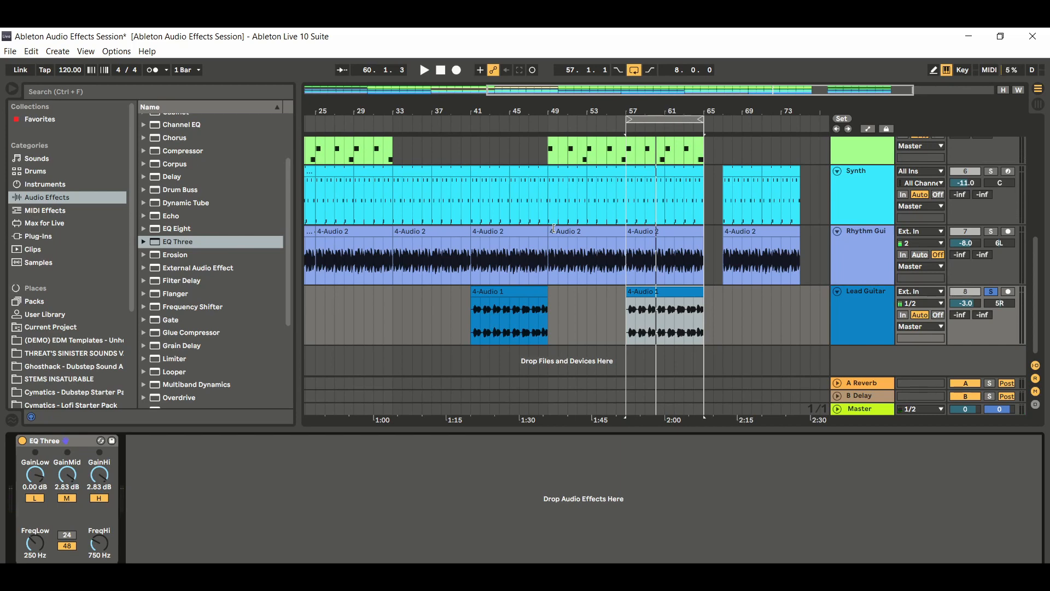
# Unsolo the Lead Guitar during playback and lower its EQ Three's GainHi to -4.47 dB in the full mix
pyautogui.click(424, 70)
pyautogui.click(992, 292)
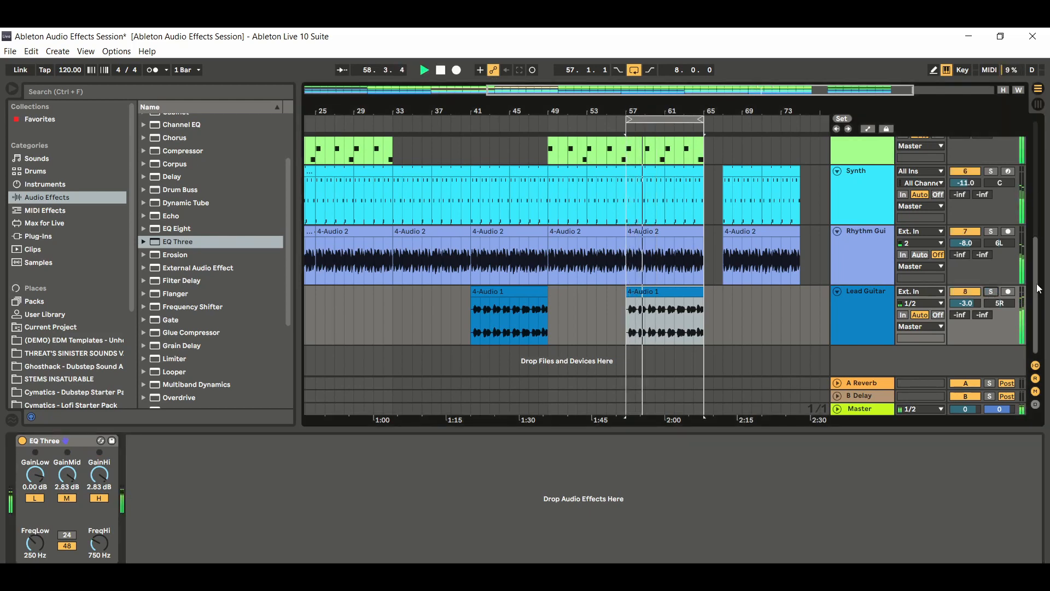
pyautogui.moveTo(100, 474); pyautogui.dragTo(99, 529)
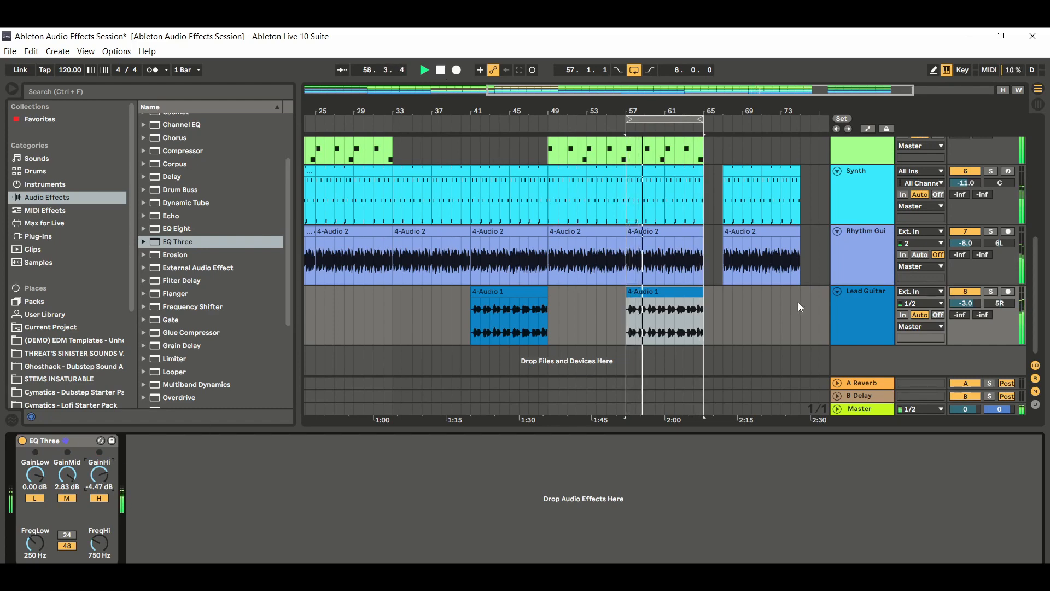
# Listen to the full mix while reviewing the Rhythm Gui track's EQ Three settings, and stop playback
pyautogui.moveTo(1034, 315); pyautogui.dragTo(1034, 282)
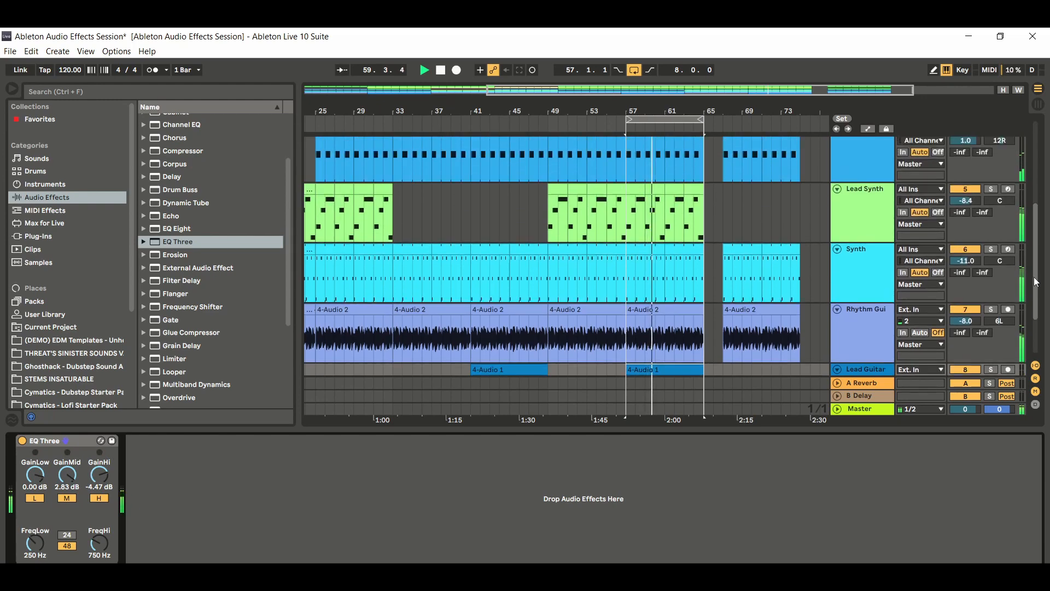
pyautogui.scroll(-3, 834, 328)
pyautogui.click(836, 291)
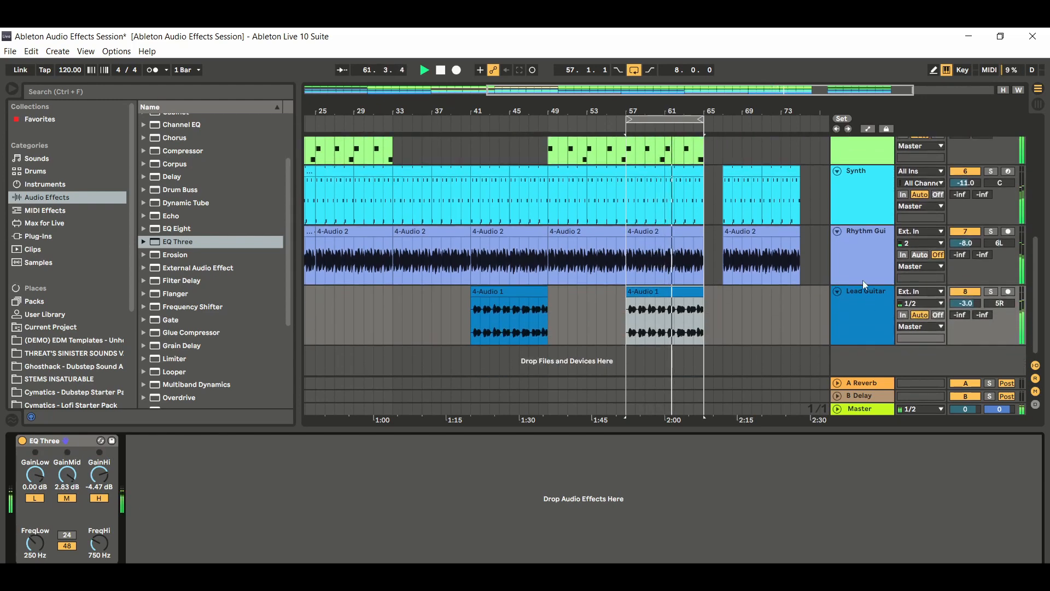
pyautogui.click(867, 261)
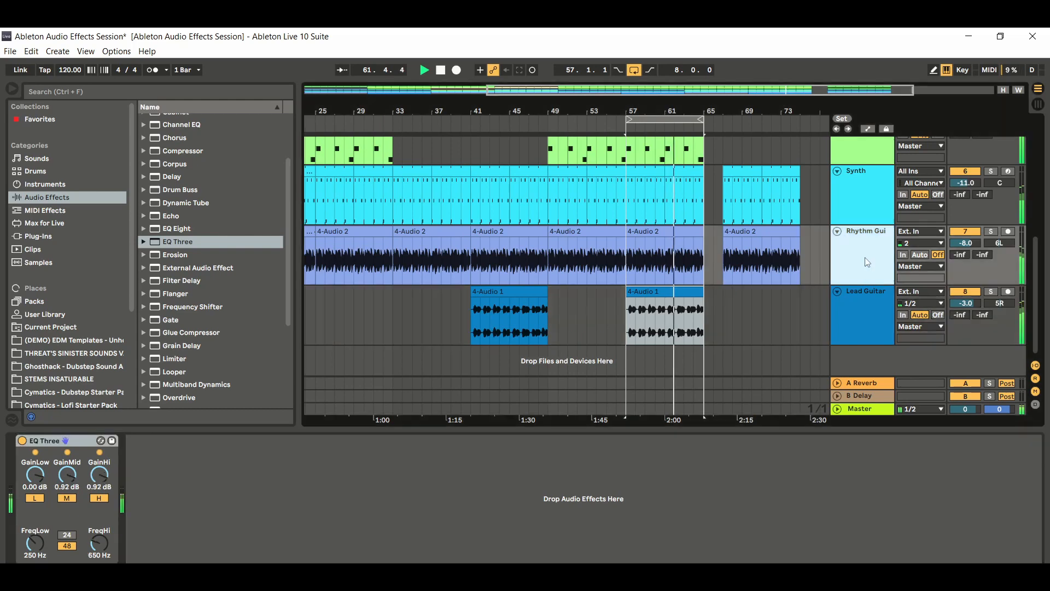
pyautogui.click(442, 70)
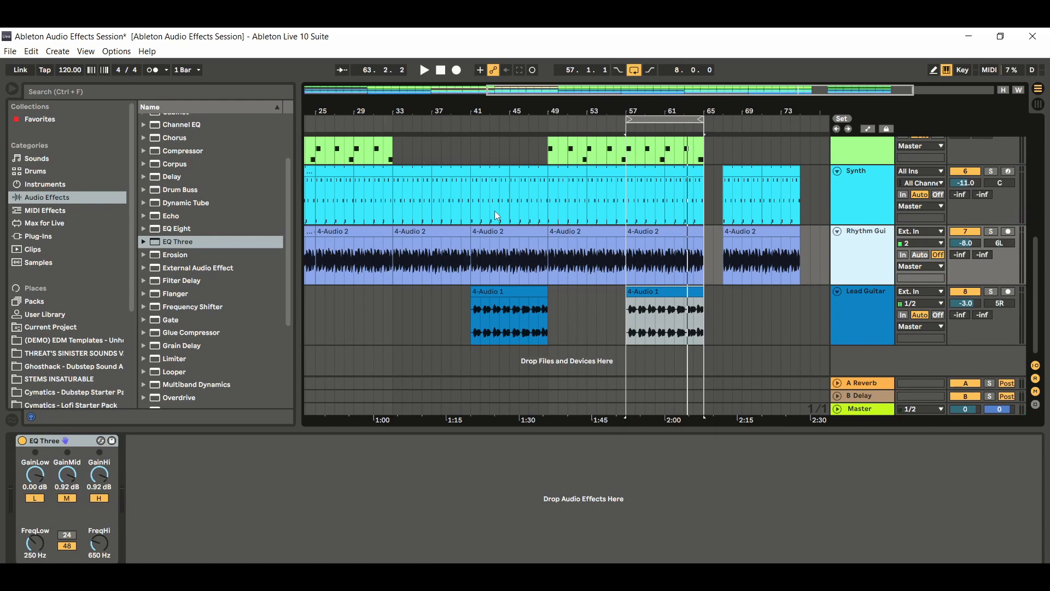
# Play the looped section and examine the full mix in the Master track's Spectrum
pyautogui.click(868, 336)
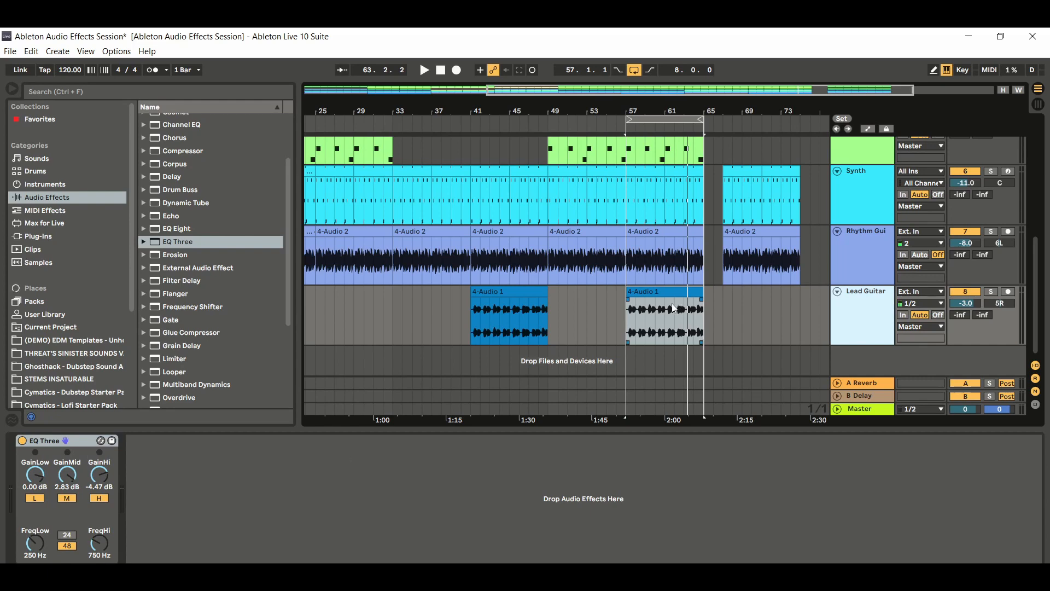
pyautogui.click(867, 409)
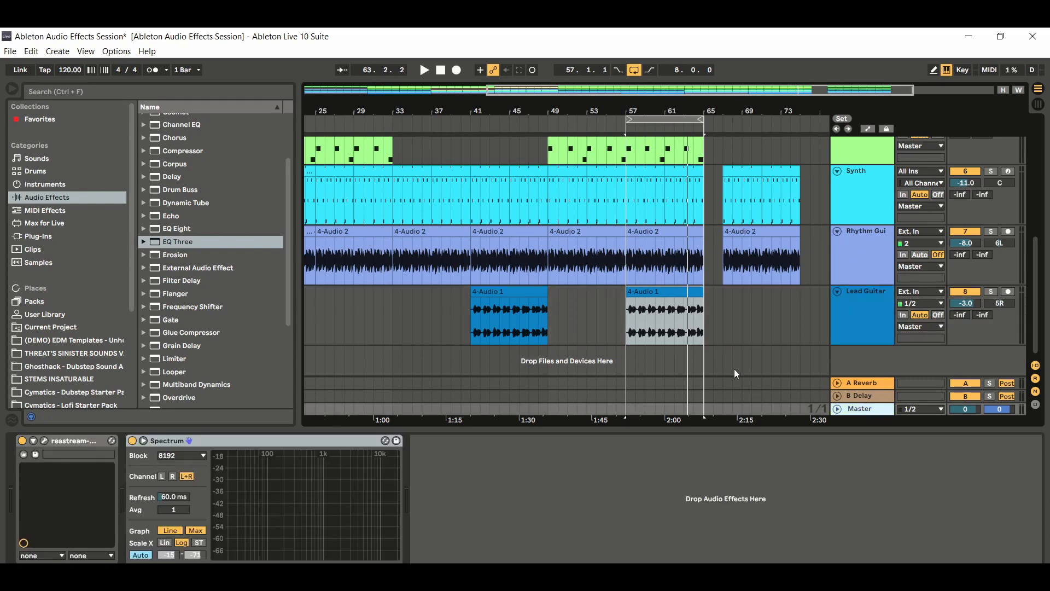
pyautogui.click(250, 441)
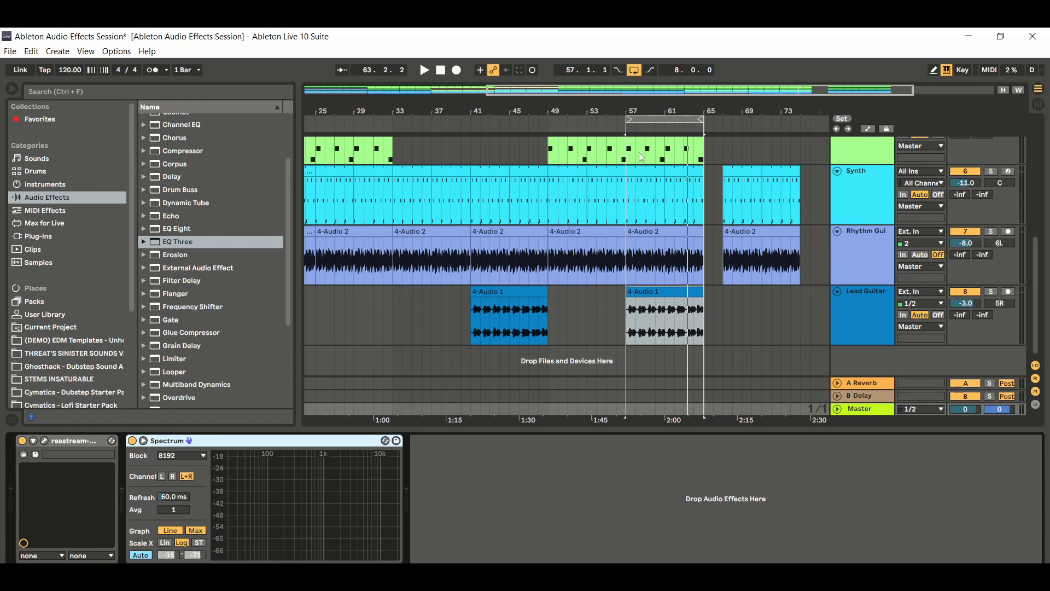
pyautogui.click(659, 119)
pyautogui.click(424, 70)
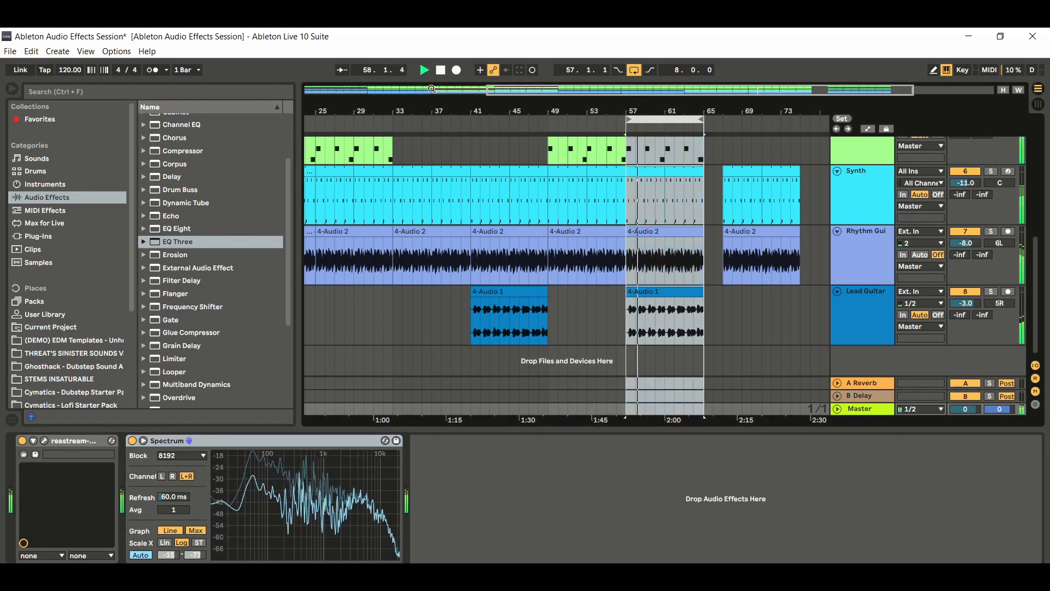
# Set the Lead Guitar EQ Three's GainHi to -1.94 dB, check the Master's Spectrum, and stop playback
pyautogui.click(862, 316)
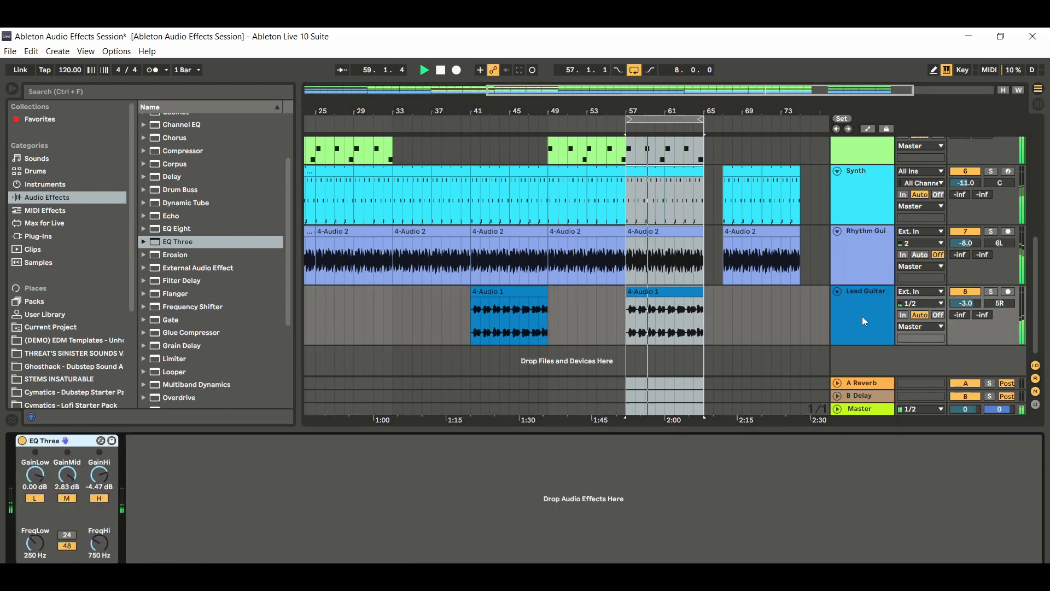
pyautogui.moveTo(99, 475); pyautogui.dragTo(99, 467)
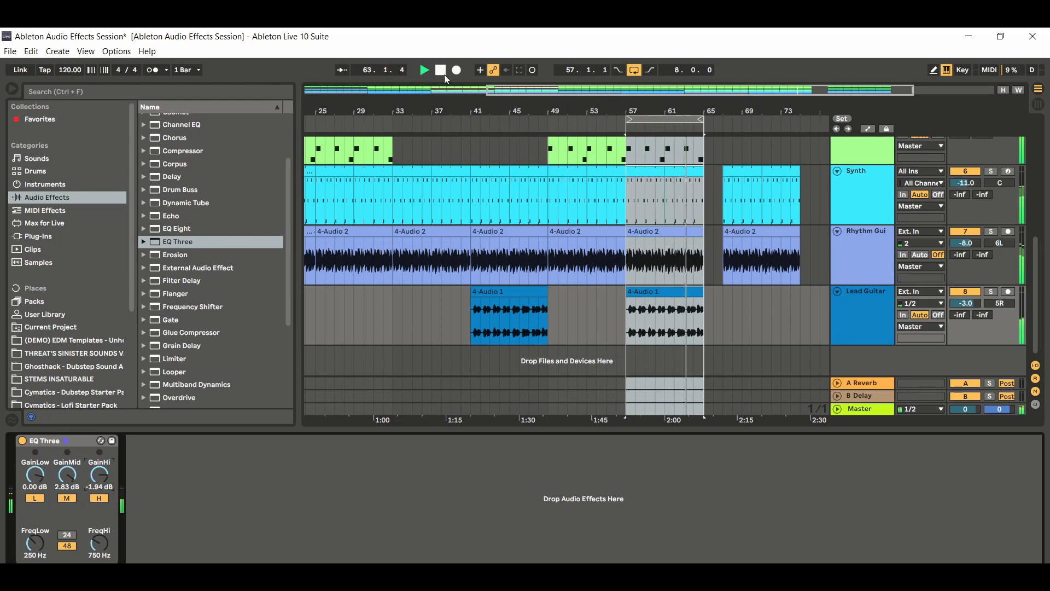
pyautogui.click(869, 409)
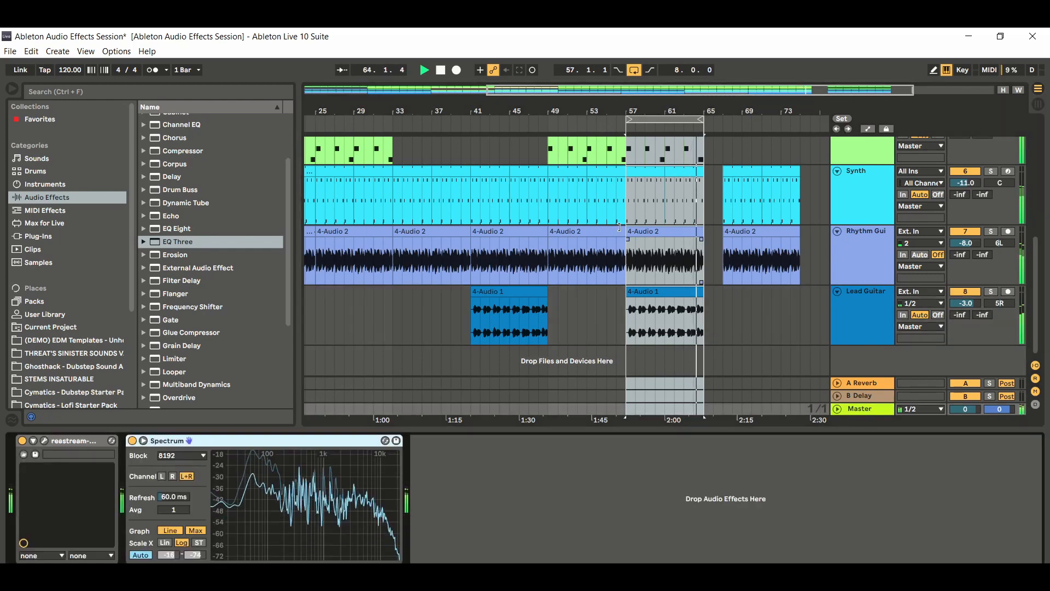
pyautogui.click(441, 71)
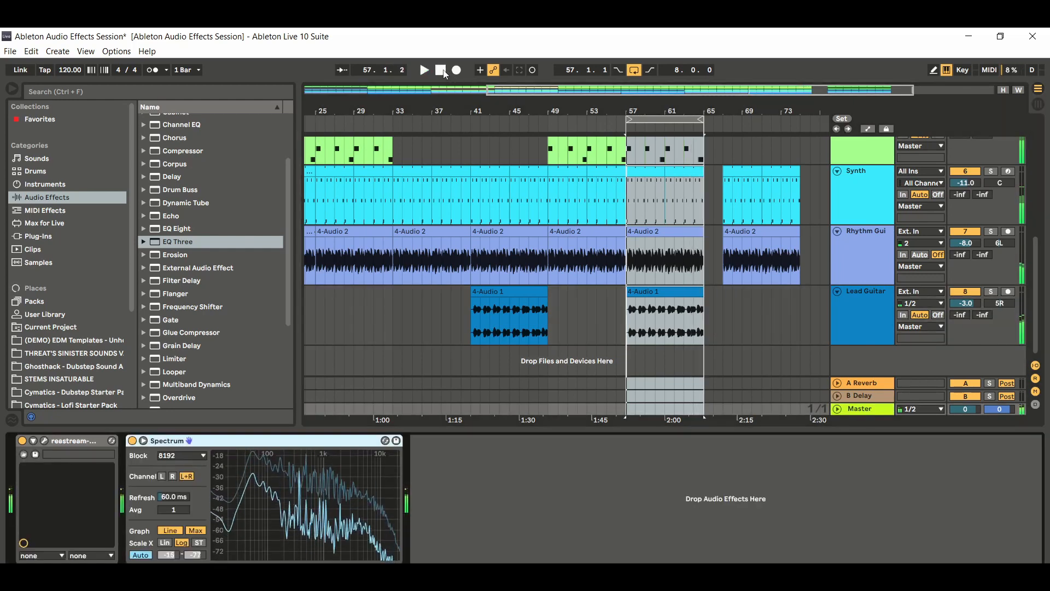
# Add EQ Three to the Master track after the Spectrum device
pyautogui.click(860, 319)
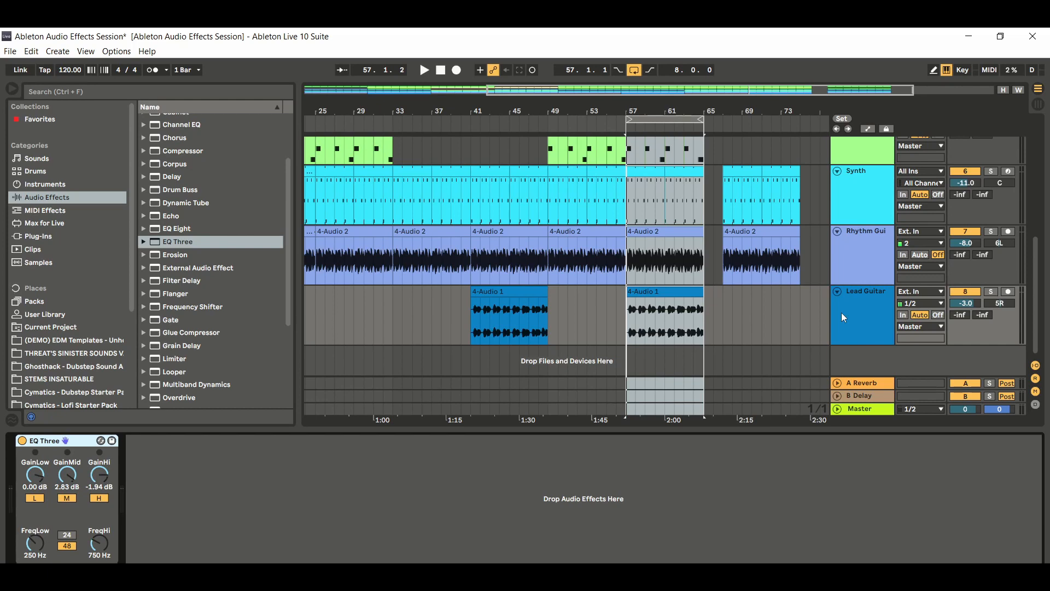
pyautogui.click(878, 411)
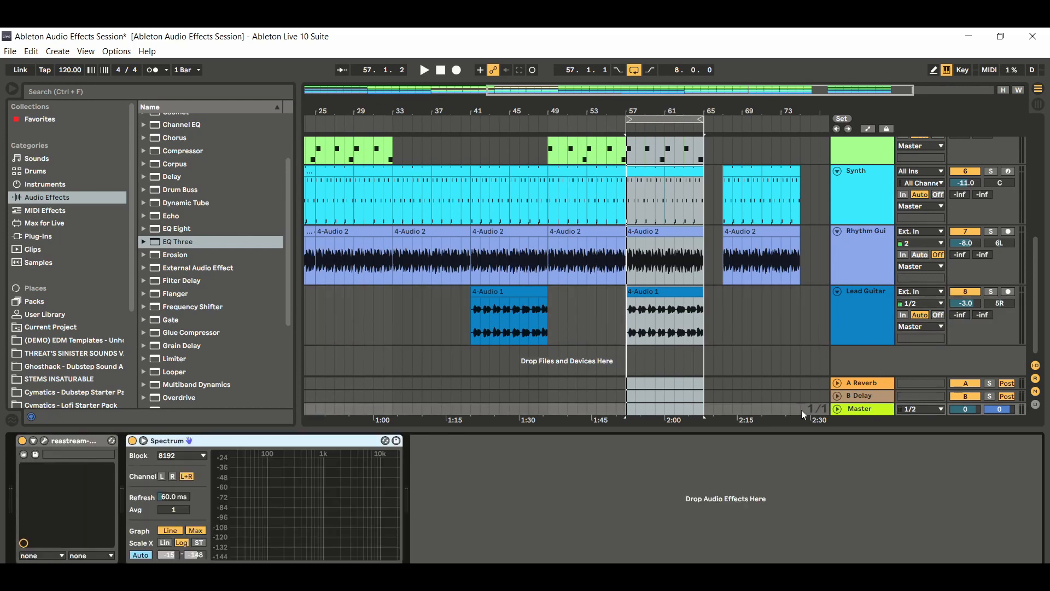
pyautogui.moveTo(247, 467)
pyautogui.moveTo(184, 242); pyautogui.dragTo(495, 499)
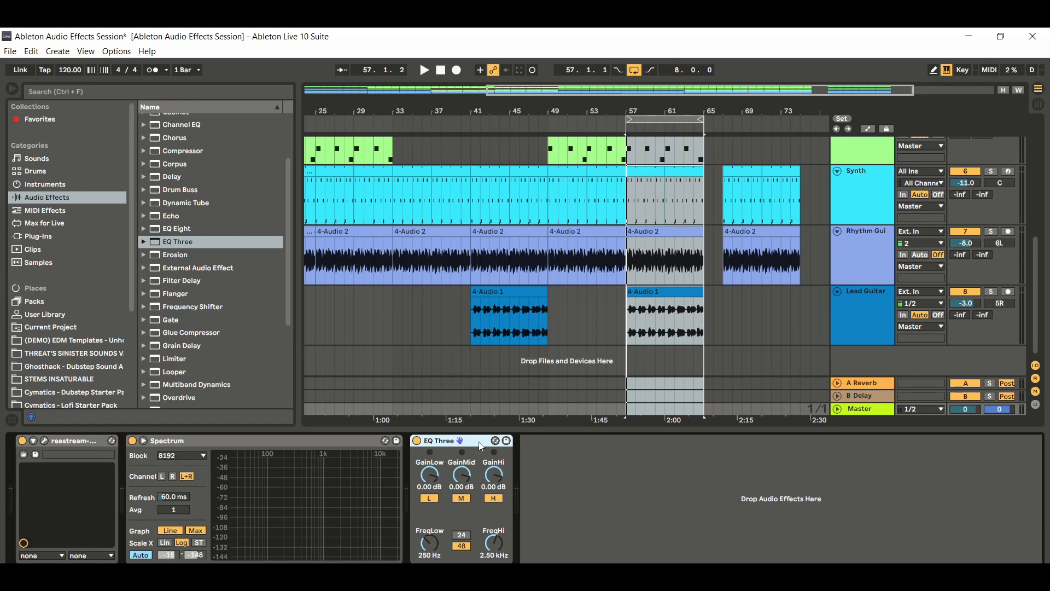
# Play the looped section and set the Master EQ Three's FreqLow to 50 Hz and FreqHi to 18 kHz
pyautogui.click(424, 70)
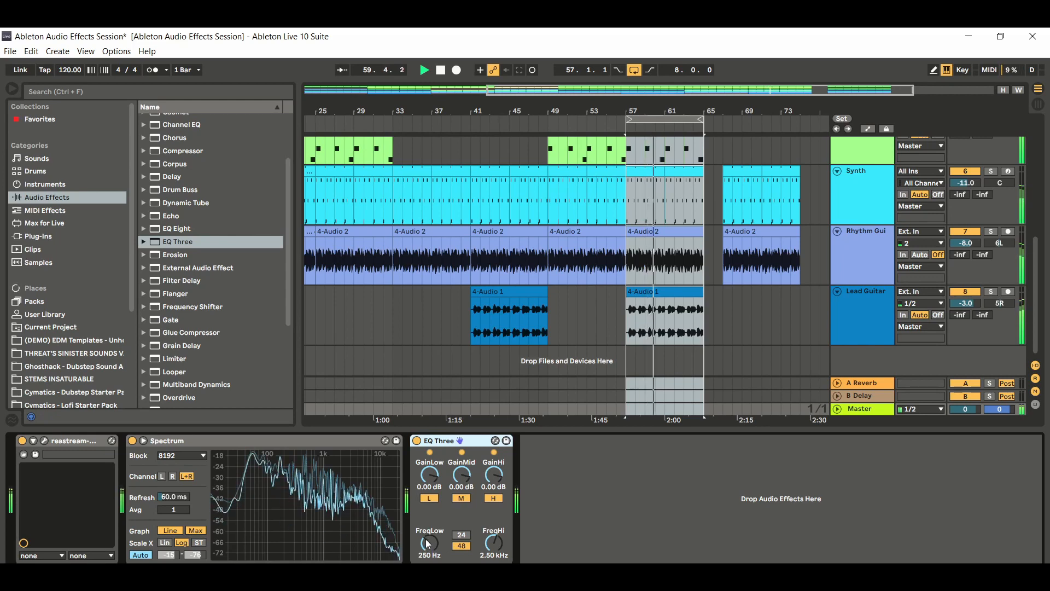
pyautogui.moveTo(428, 543); pyautogui.dragTo(428, 568)
pyautogui.moveTo(497, 539); pyautogui.dragTo(493, 527)
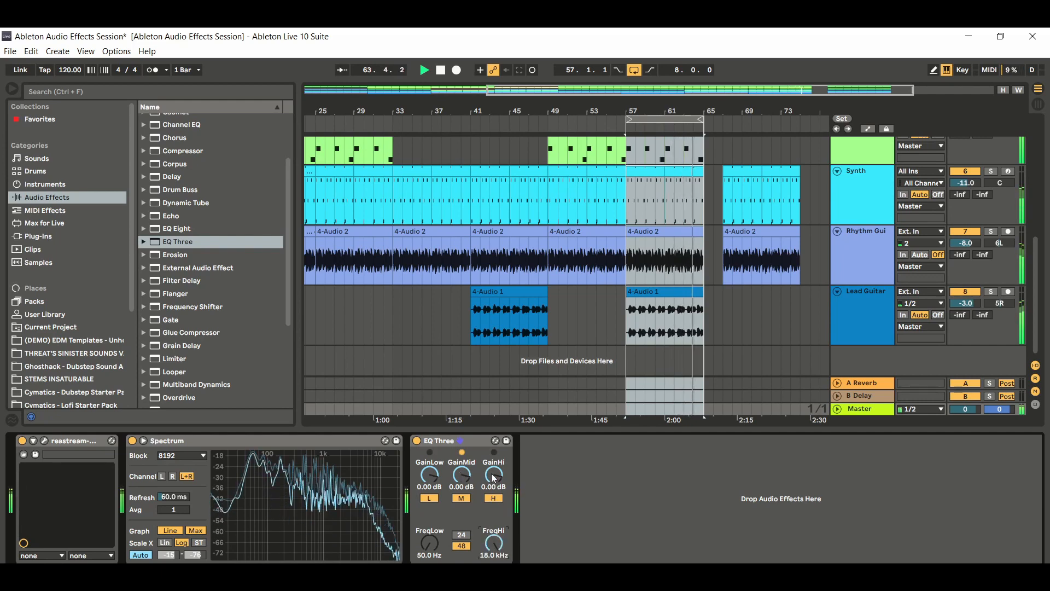
# Set the Master EQ Three's GainLow to 0.92 dB, GainMid to -0.66 dB and GainHi to -3.84 dB, and stop playback
pyautogui.moveTo(494, 477)
pyautogui.mouseDown()
pyautogui.moveTo(494, 487)
pyautogui.moveTo(462, 484)
pyautogui.moveTo(494, 479)
pyautogui.mouseUp()
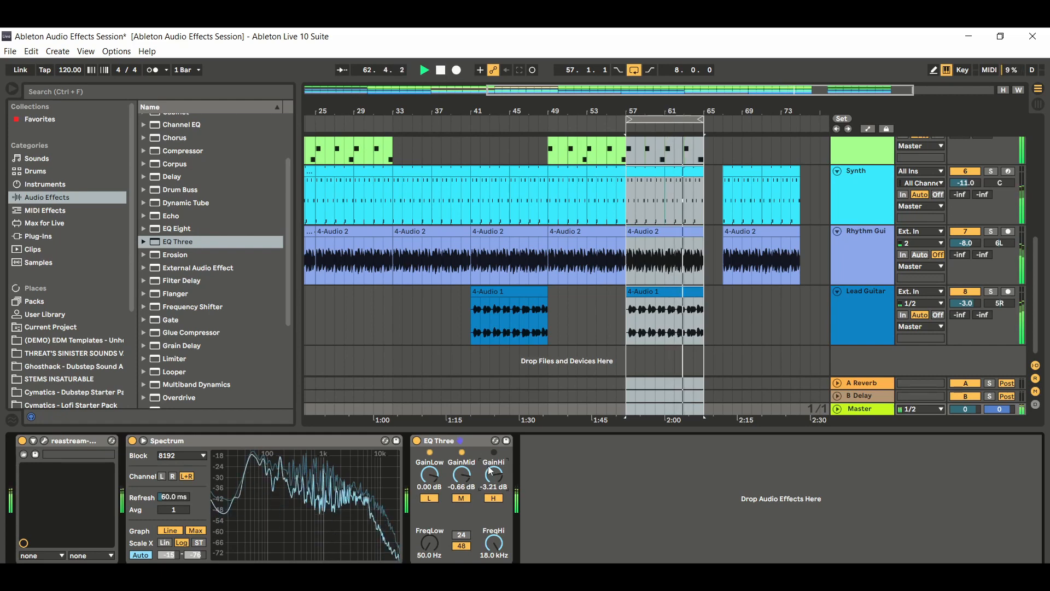
pyautogui.moveTo(491, 471); pyautogui.dragTo(490, 474)
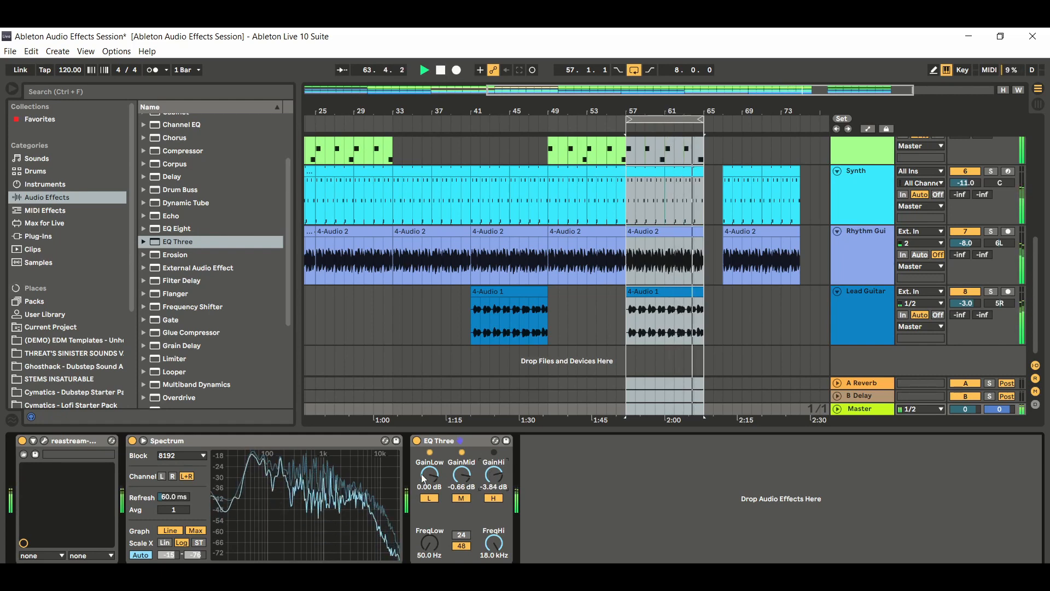
pyautogui.moveTo(424, 479)
pyautogui.mouseDown()
pyautogui.moveTo(423, 462)
pyautogui.moveTo(424, 476)
pyautogui.mouseUp()
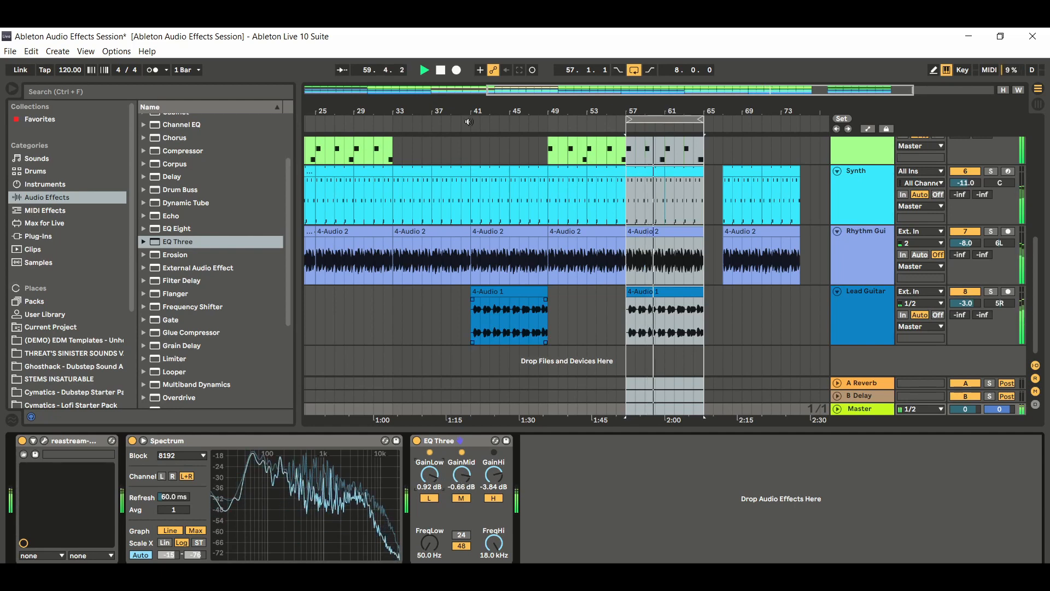
pyautogui.press('space')
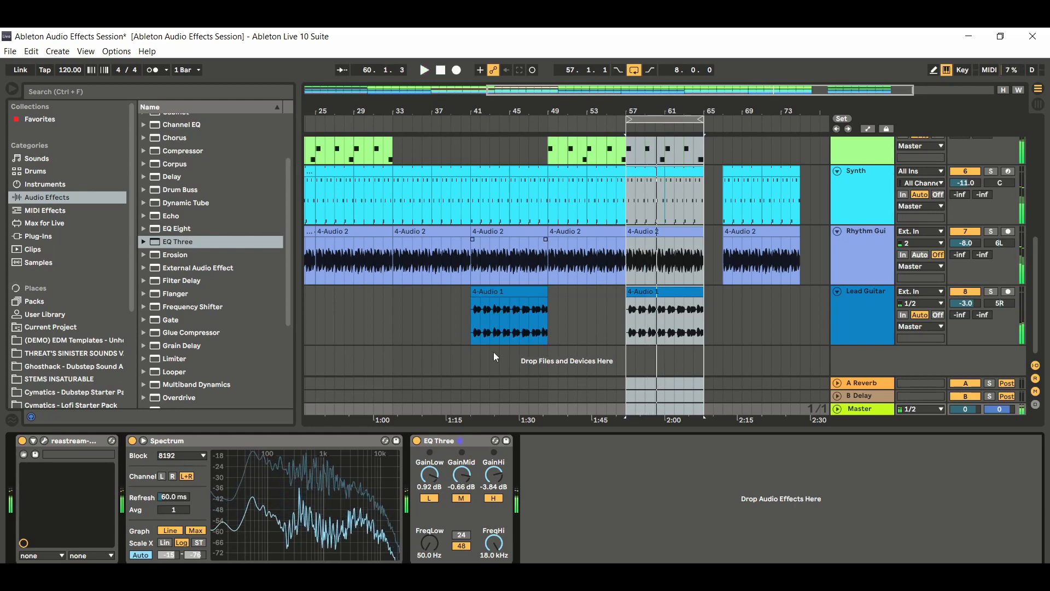
# Play the song from the start with the browser and device view hidden and the arrangement following playback
pyautogui.click(479, 442)
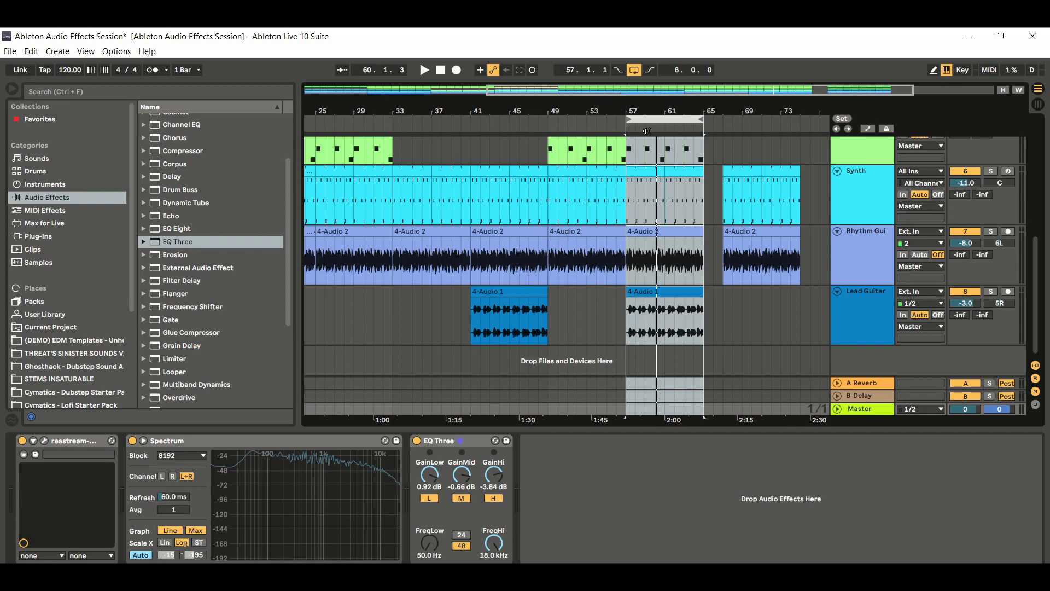
pyautogui.press('space')
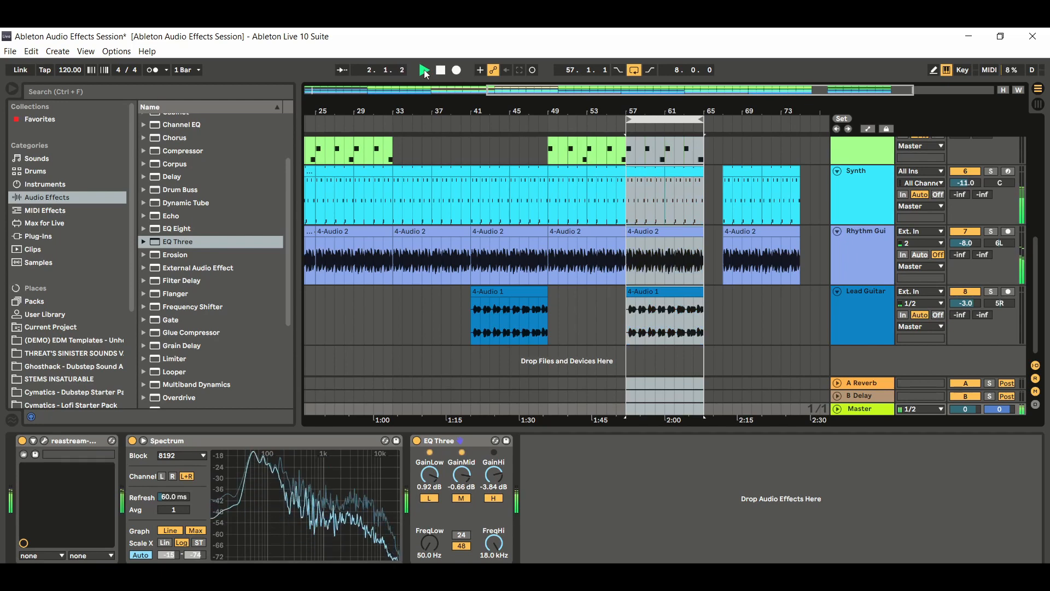
pyautogui.click(11, 88)
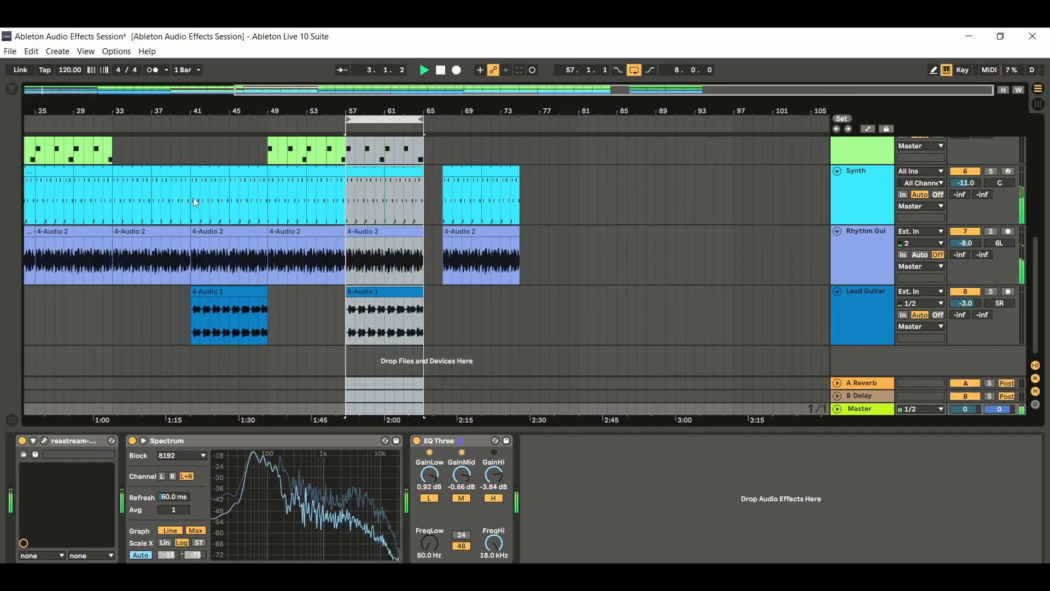
pyautogui.hotkey('ctrl', 'alt', 'l')
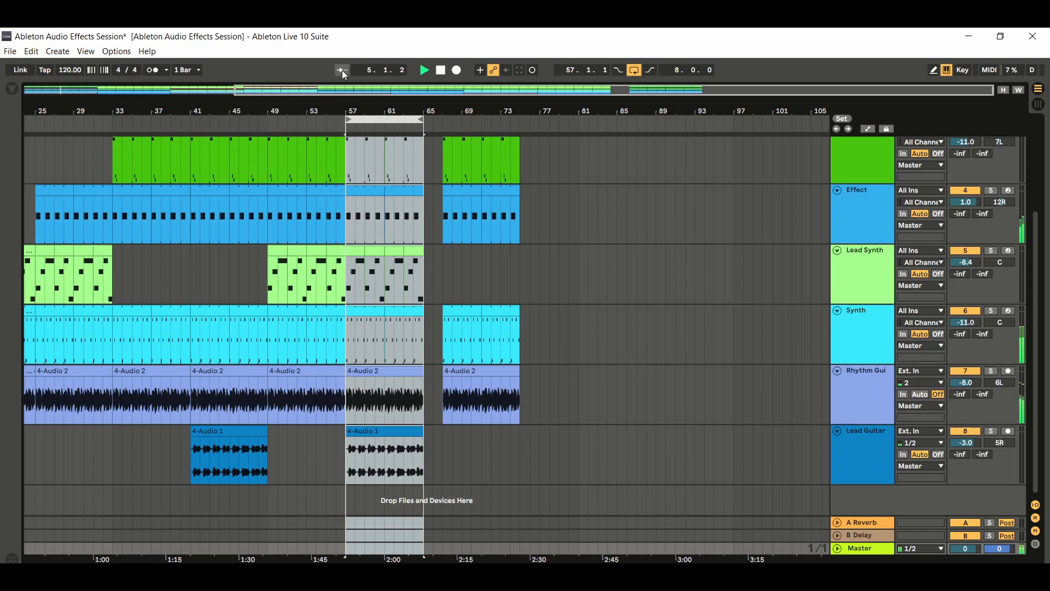
pyautogui.click(342, 70)
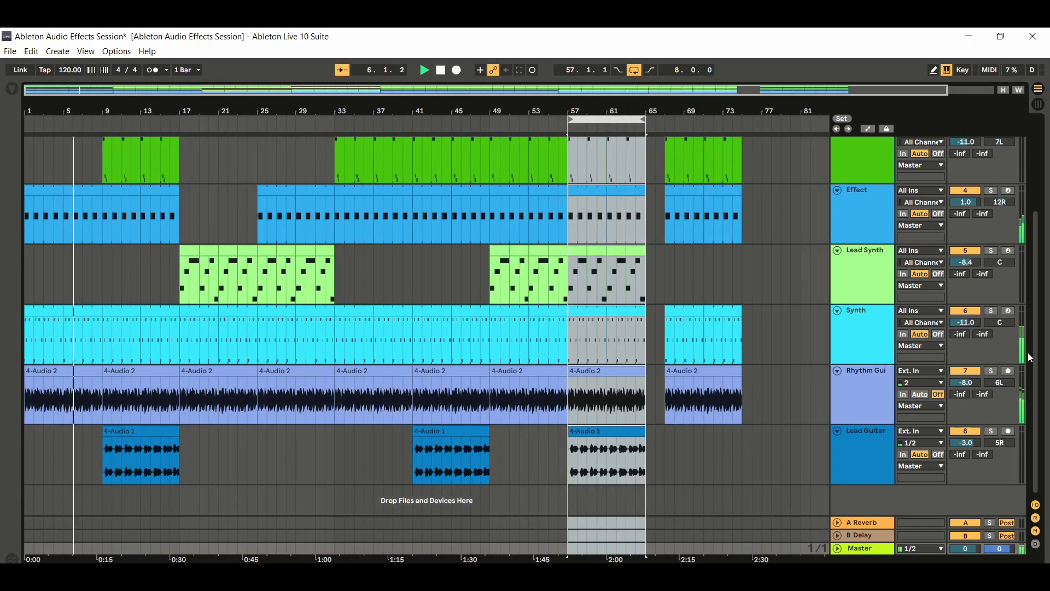
# Turn off arrangement looping and check the Master track's Spectrum and EQ Three during playback, closing the device view when done
pyautogui.hotkey('ctrl', 'l')
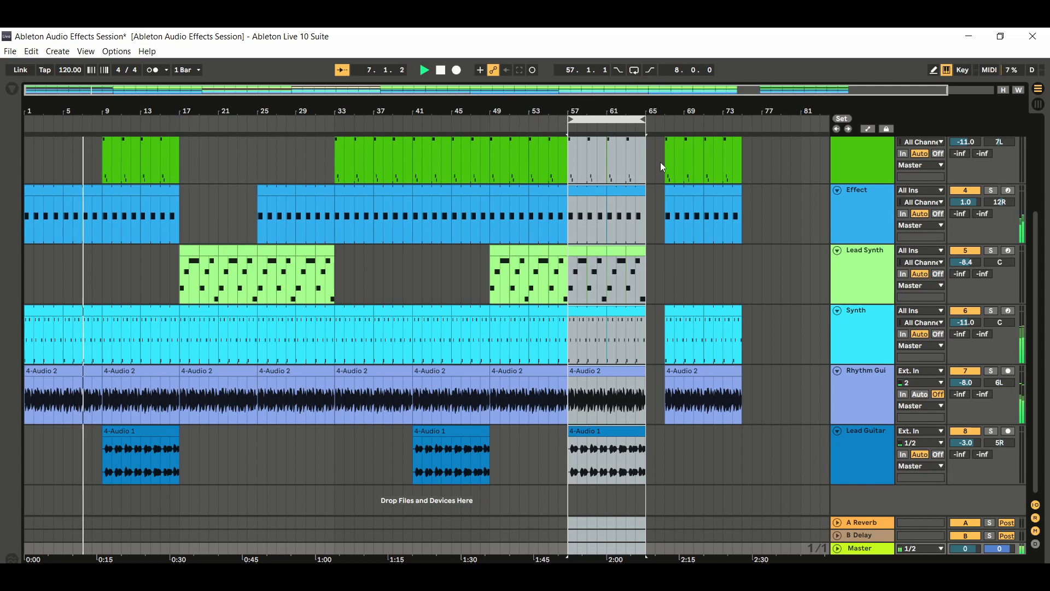
pyautogui.doubleClick(874, 547)
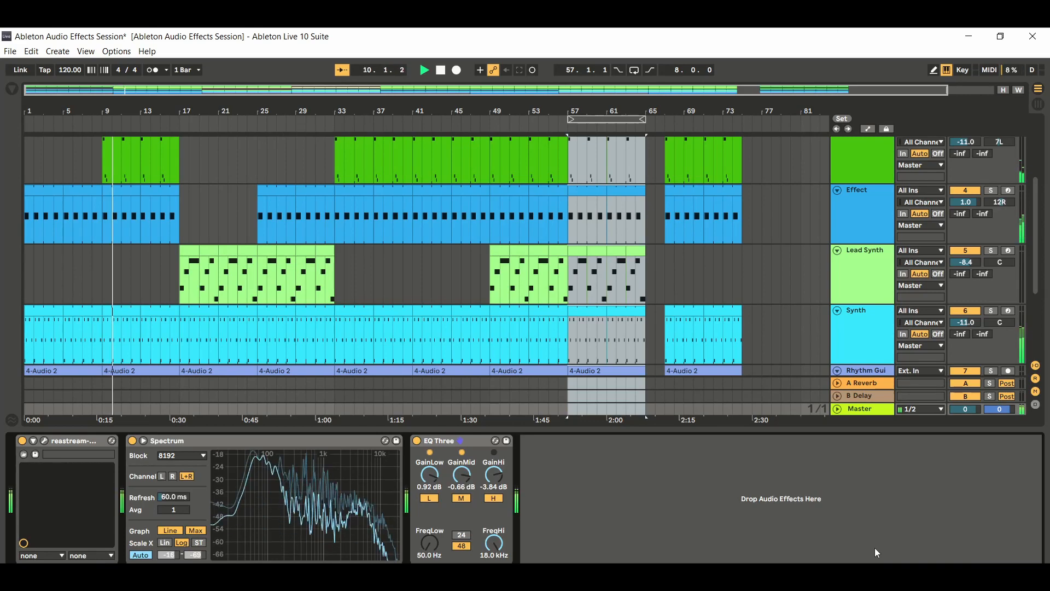
pyautogui.click(1038, 574)
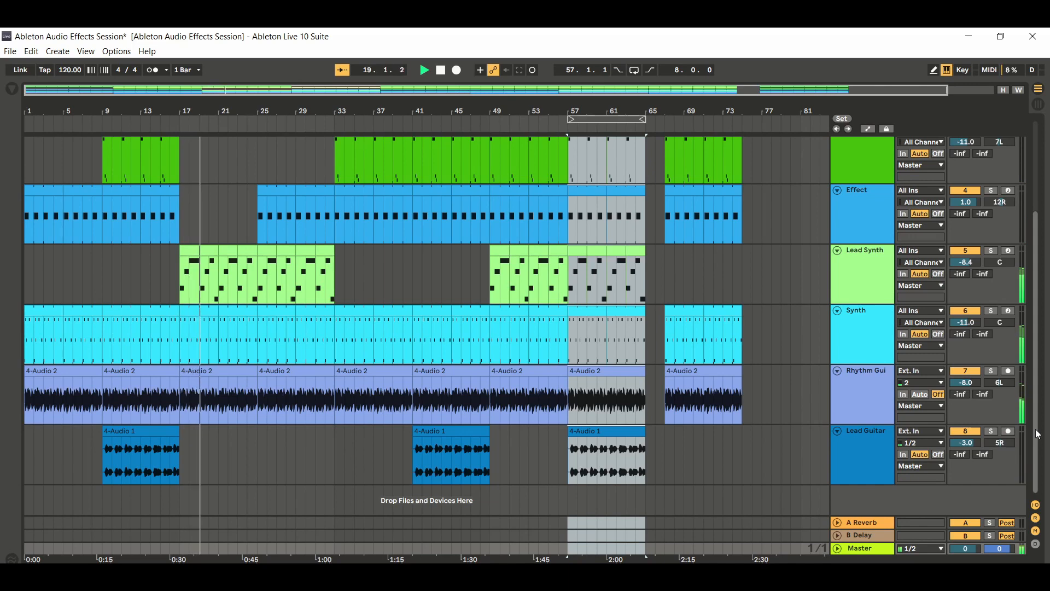
# Set the Master EQ Three's GainMid to -0.03 dB and GainHi to -2.25 dB during playback
pyautogui.doubleClick(878, 547)
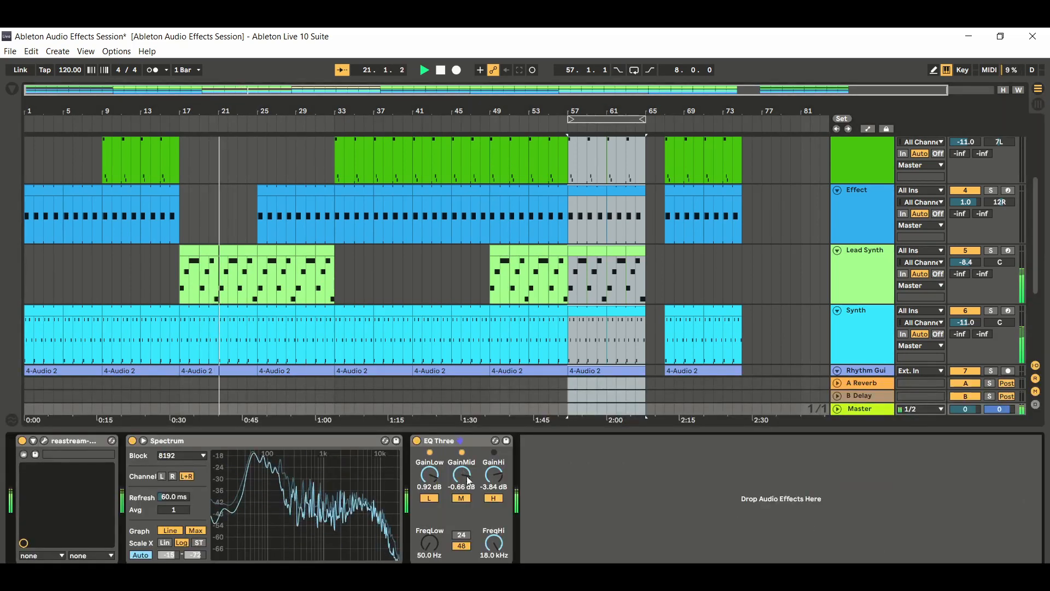
pyautogui.moveTo(464, 479); pyautogui.dragTo(463, 470)
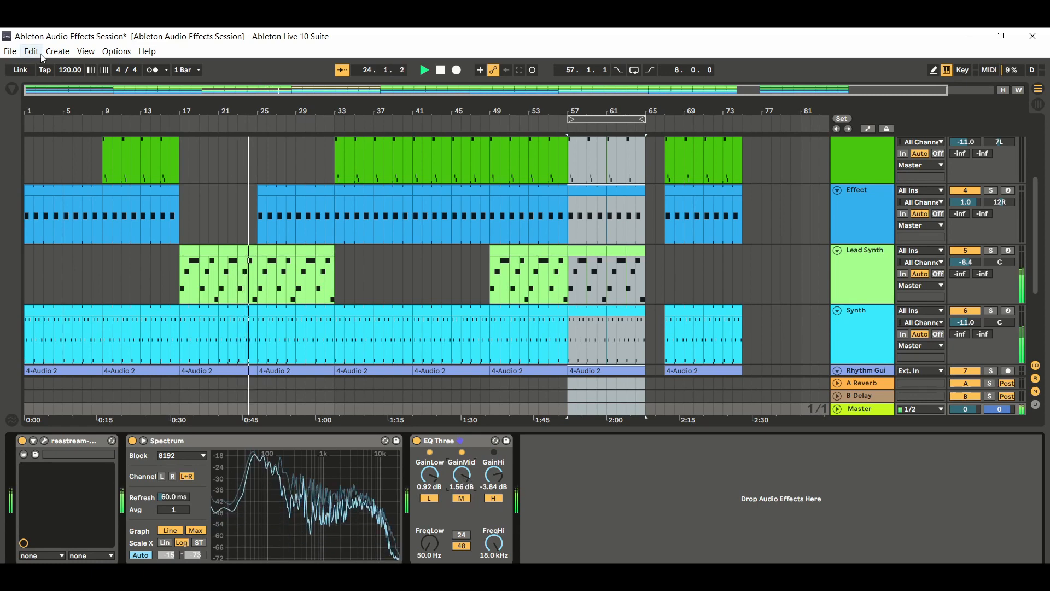
pyautogui.hotkey('alt', 'e')
pyautogui.press('Return')
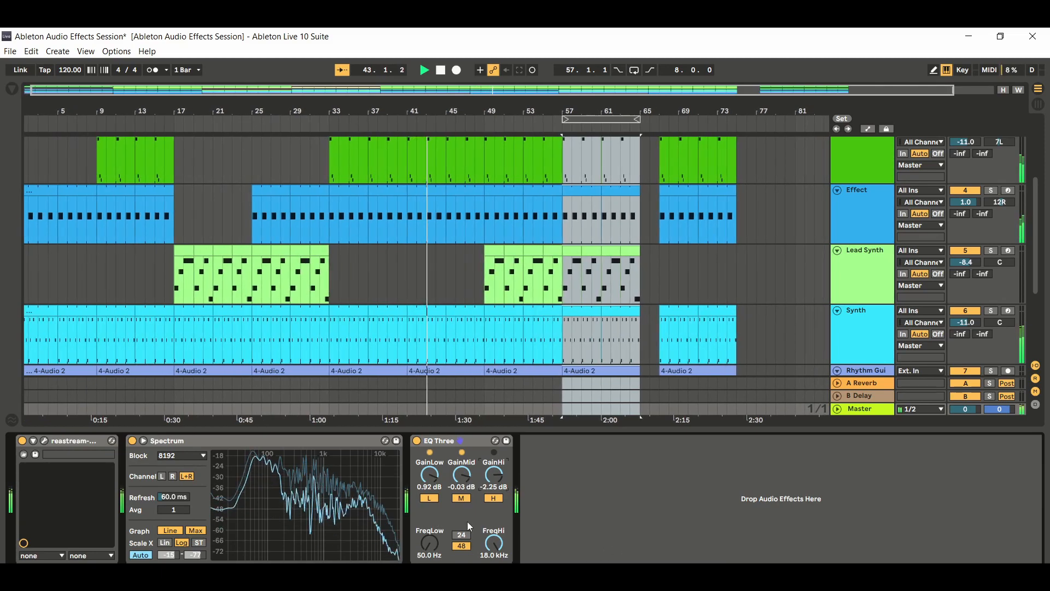
# Set both GainMid and GainHi of the Lead Guitar track's EQ Three to -2.25 dB
pyautogui.scroll(-5, 1037, 274)
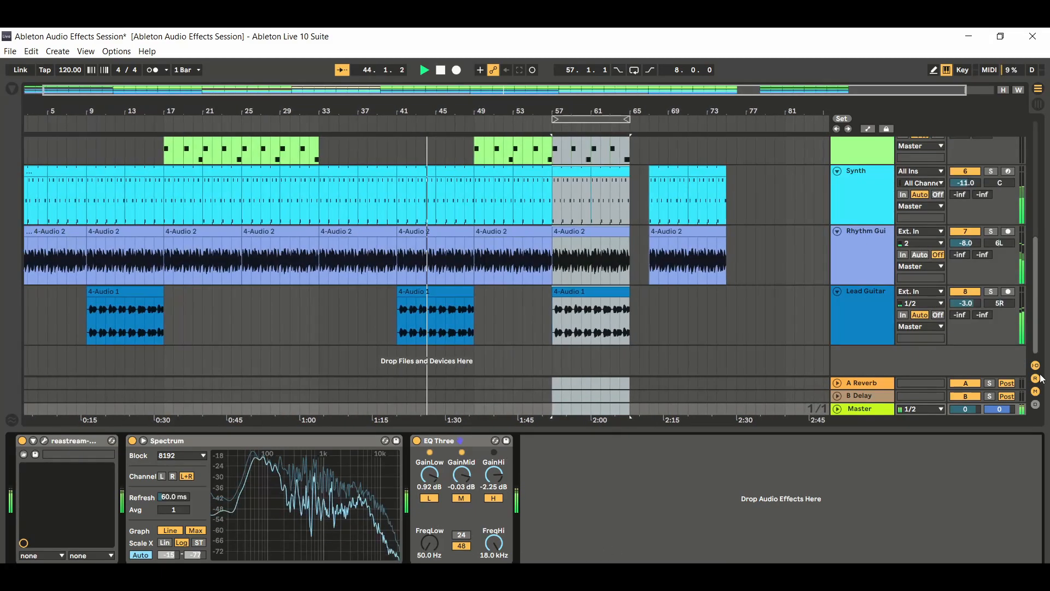
pyautogui.click(862, 321)
pyautogui.moveTo(100, 476); pyautogui.dragTo(100, 498)
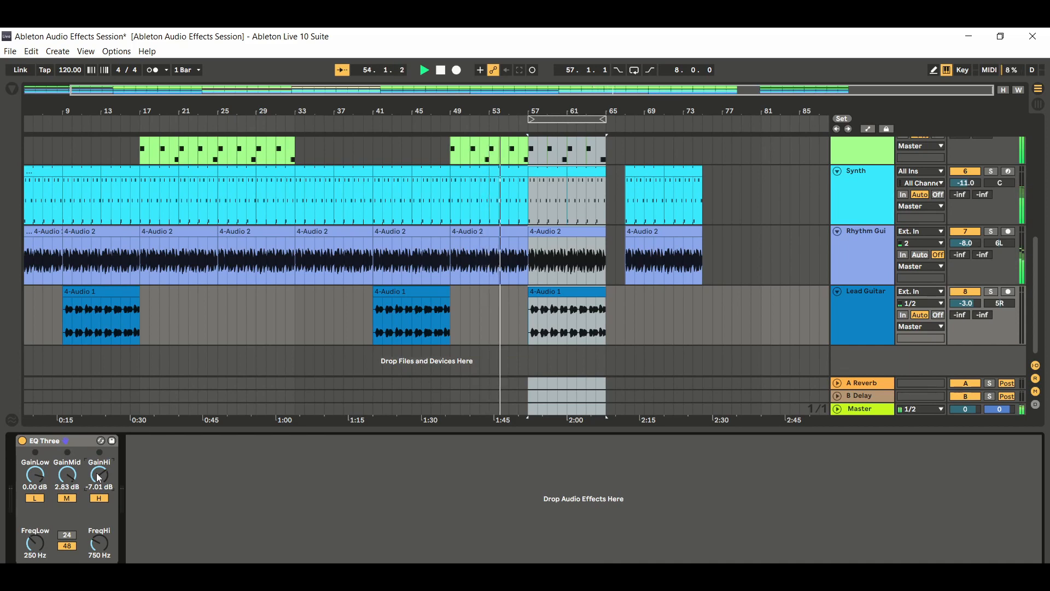
pyautogui.moveTo(99, 474); pyautogui.dragTo(64, 491)
pyautogui.click(35, 451)
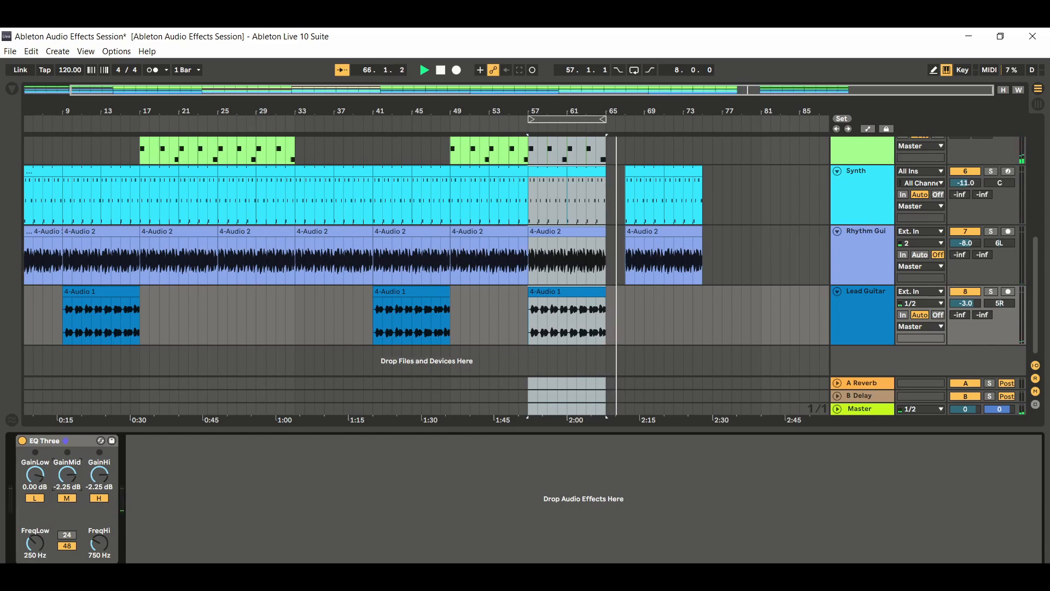
# Review the full arrangement and the Lead Guitar's EQ Three, and stop playback with the position reset to the song start
pyautogui.hotkey('ctrl', 'alt', 'l')
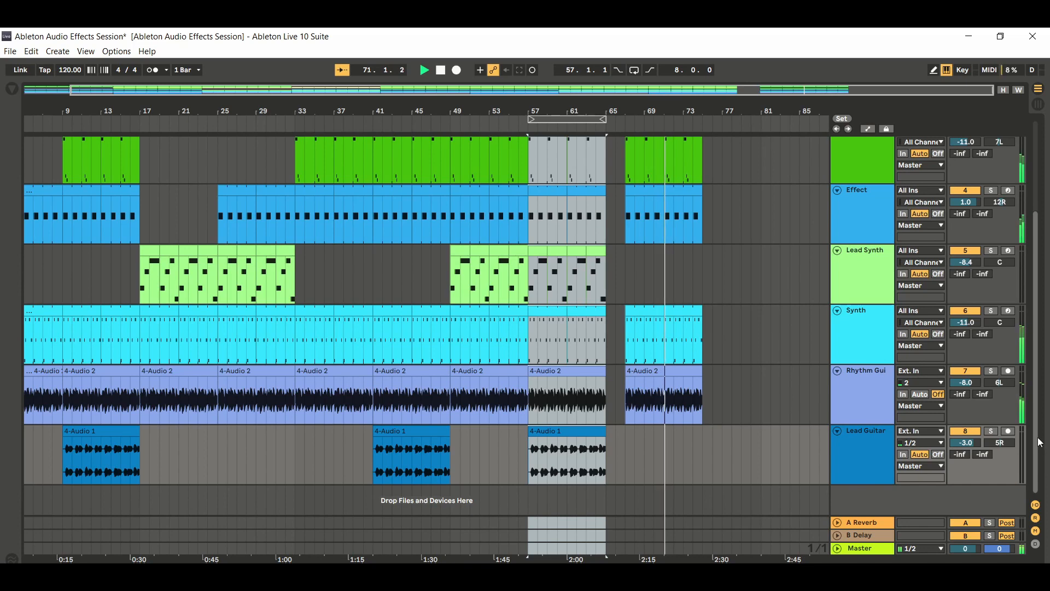
pyautogui.doubleClick(883, 462)
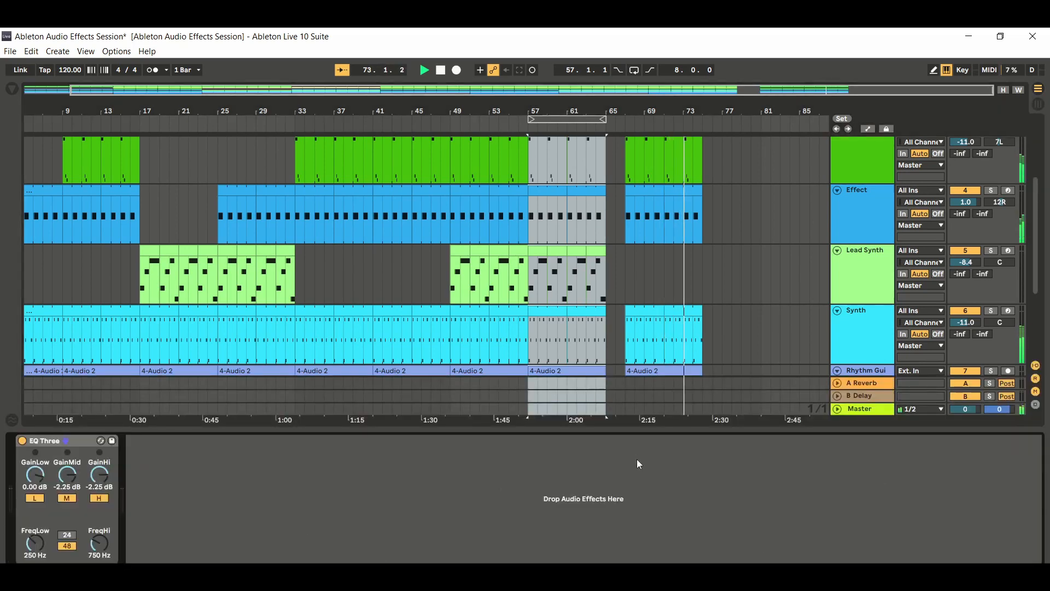
pyautogui.doubleClick(441, 70)
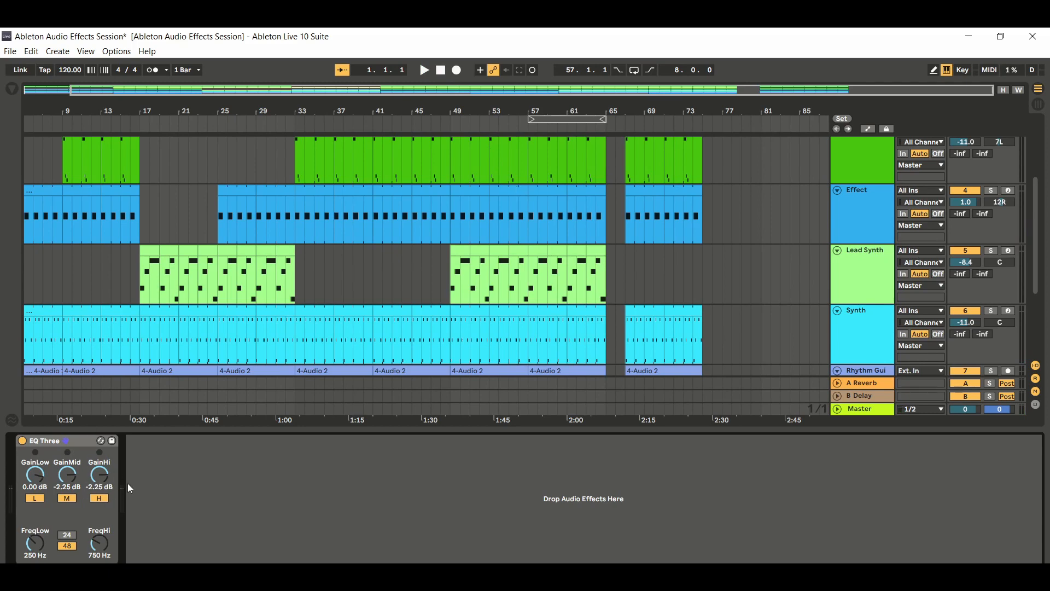
pyautogui.scroll(-3, 1037, 277)
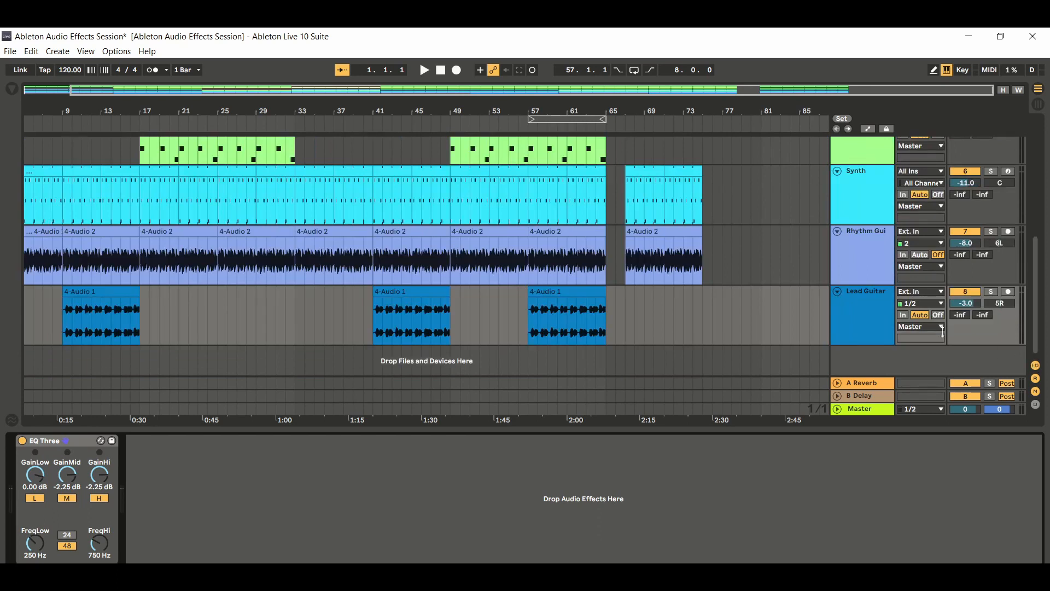